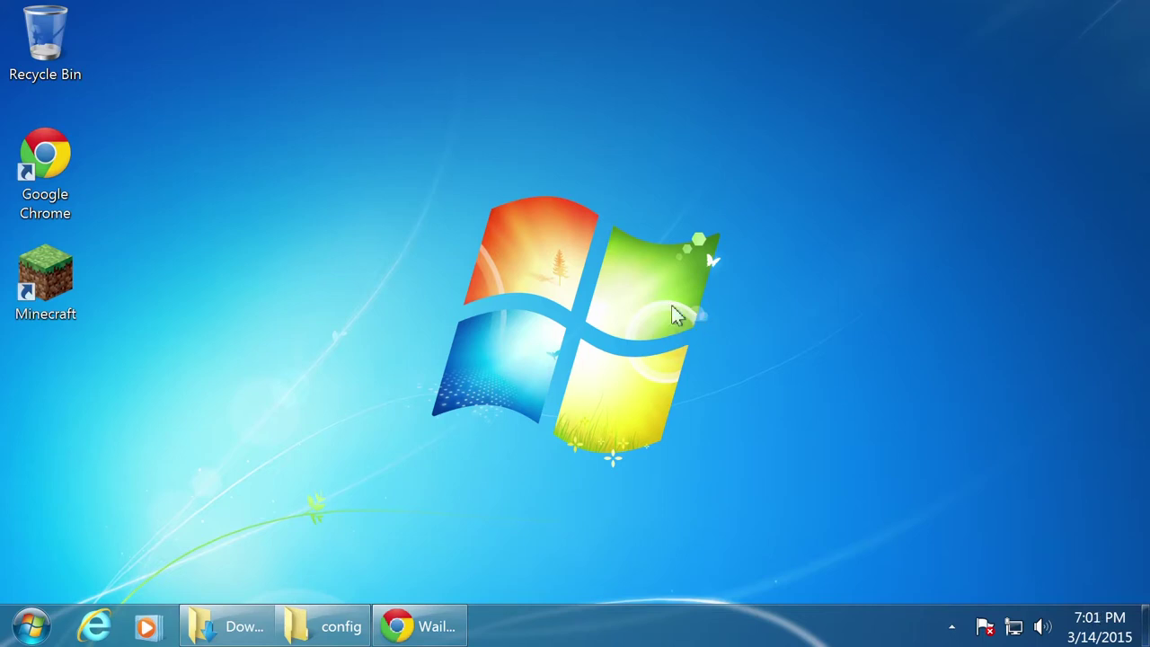
Step: Switch to Chrome, search the web for multimc and open the multimc.org website
click(402, 633)
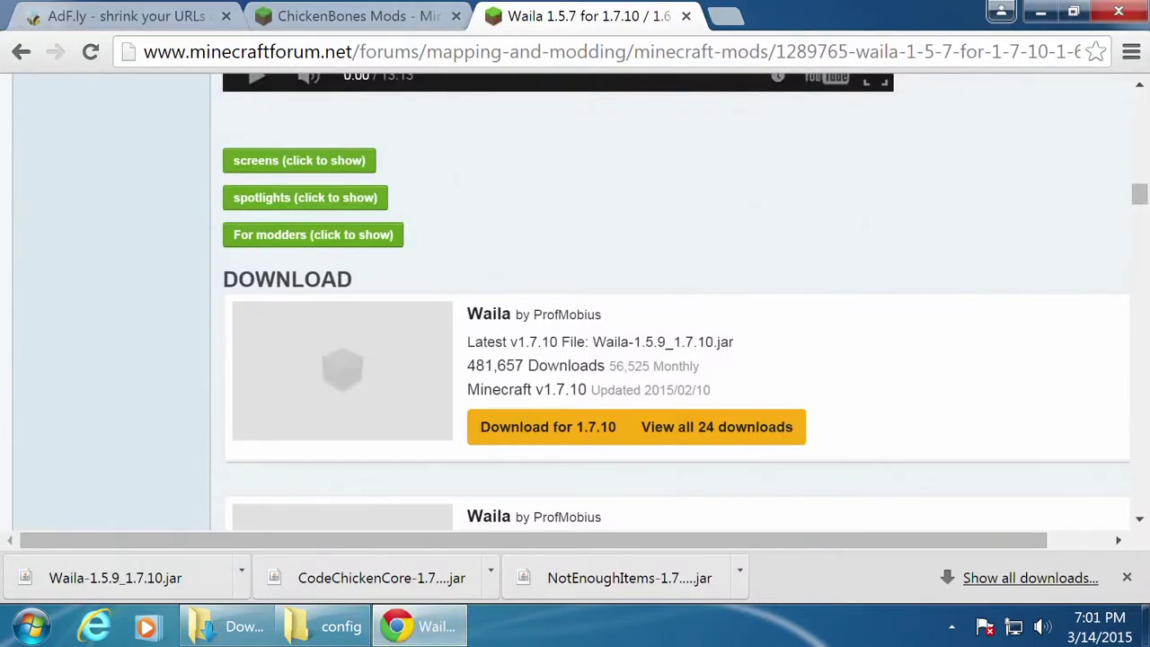
click(570, 56)
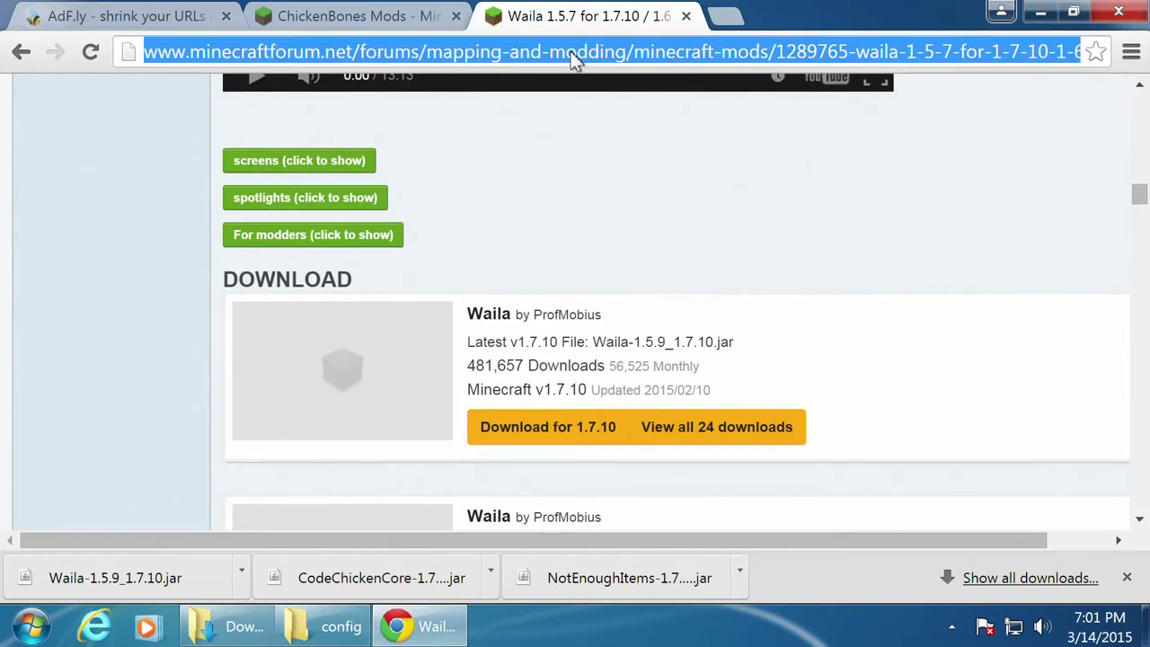
text(multi)
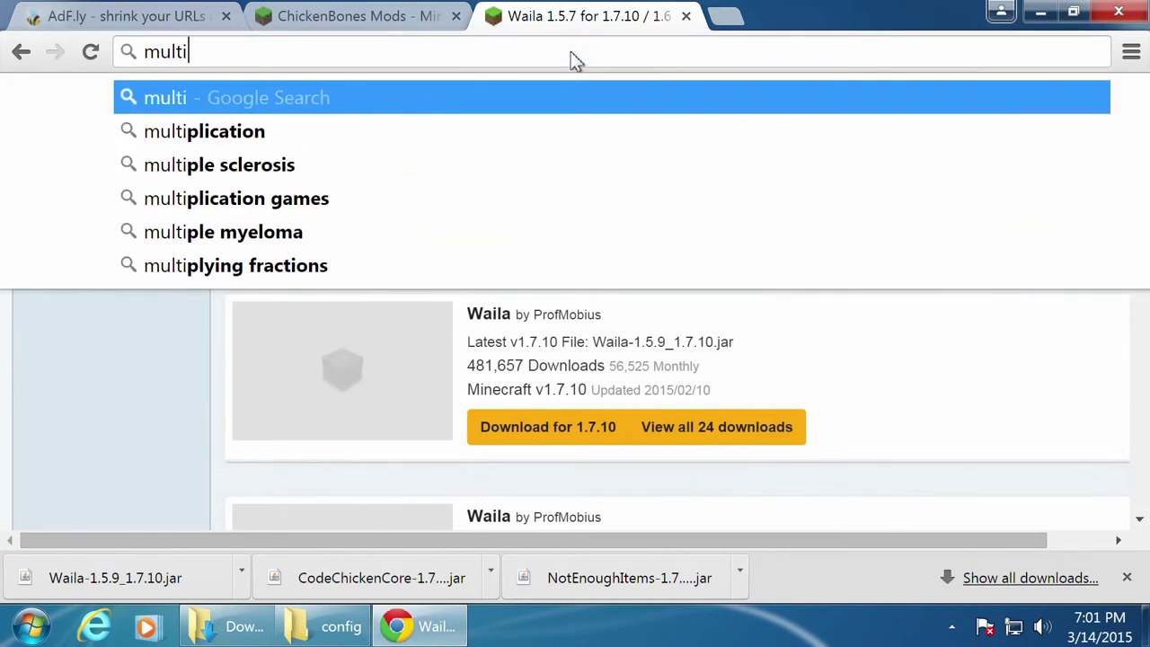
text(mc)
key(Return)
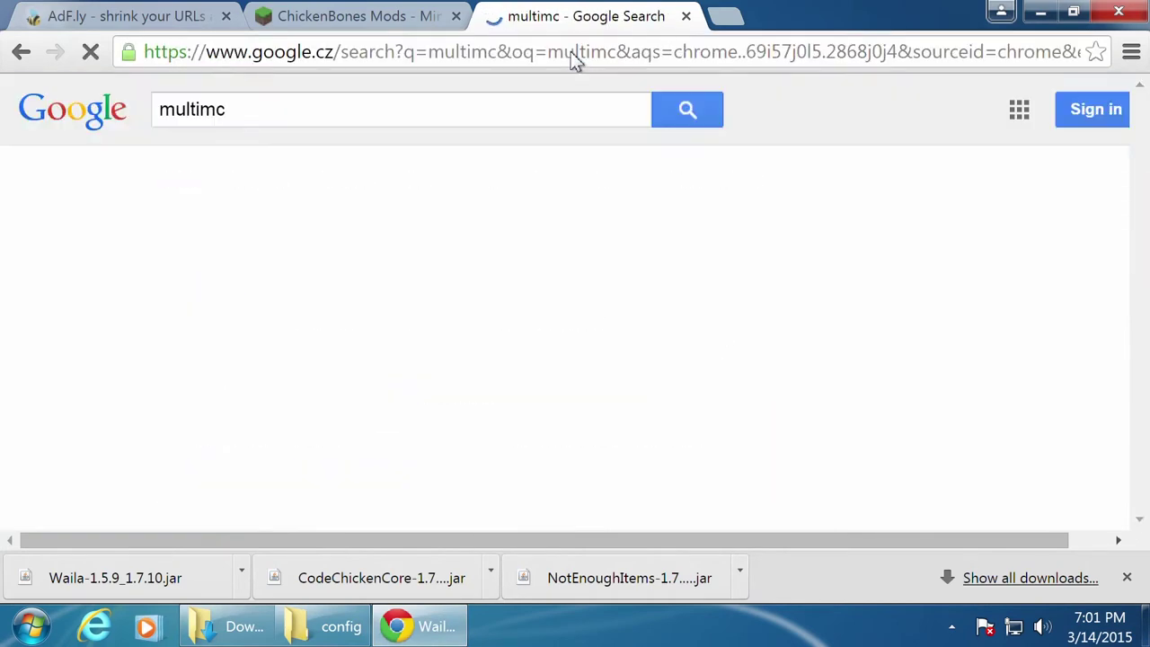
scroll(488, 398, down, 2)
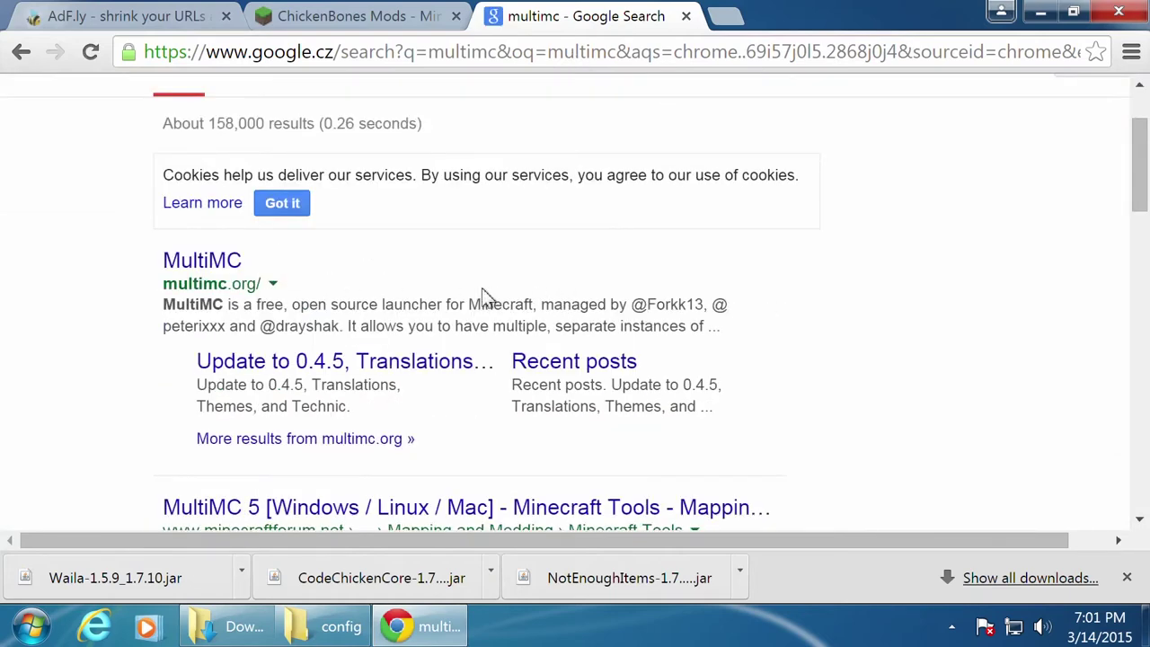
click(202, 261)
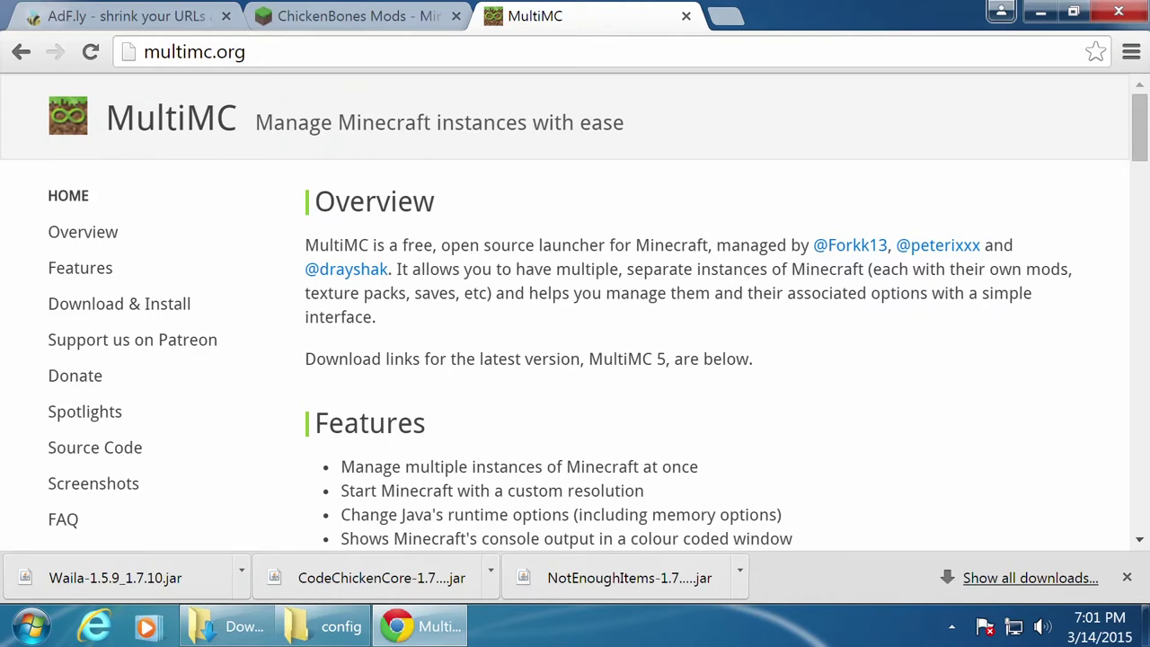
Step: Download the Windows (32/64-bit) version of MultiMC from the Download & Install section
scroll(553, 307, down, 6)
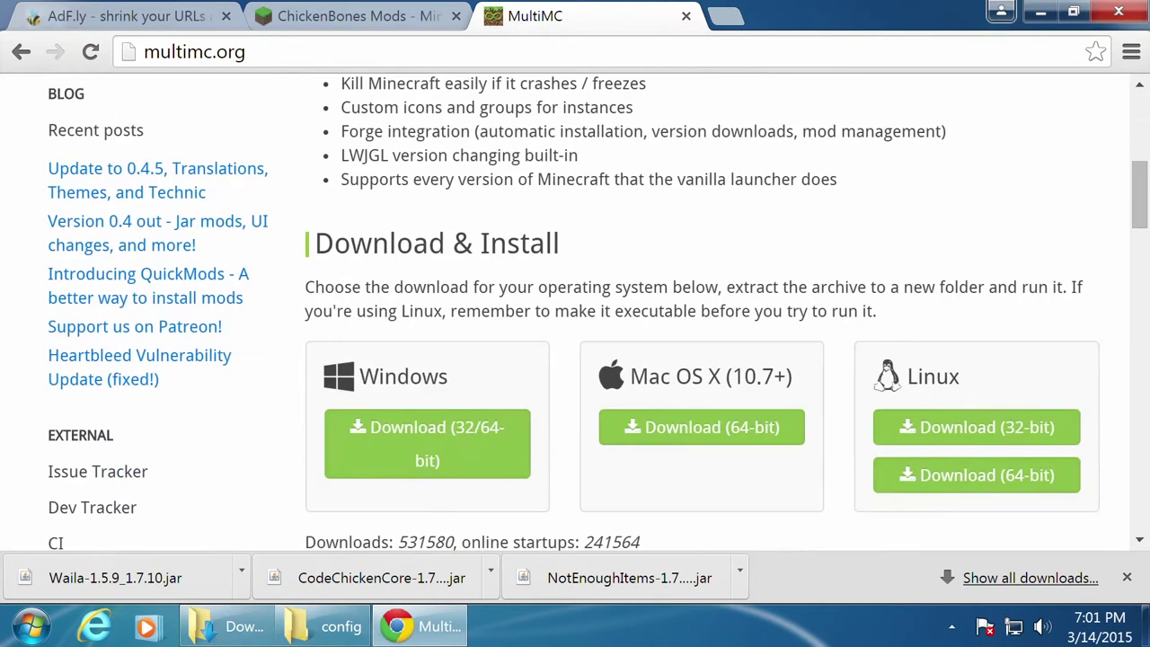
scroll(377, 229, down, 1)
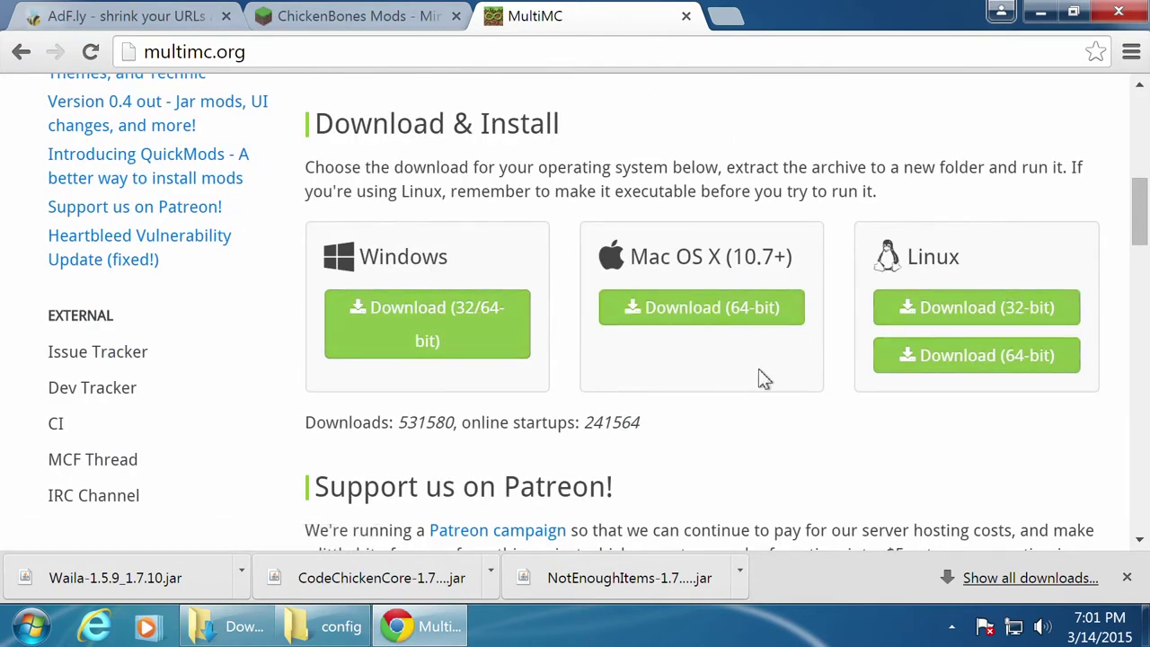
click(404, 325)
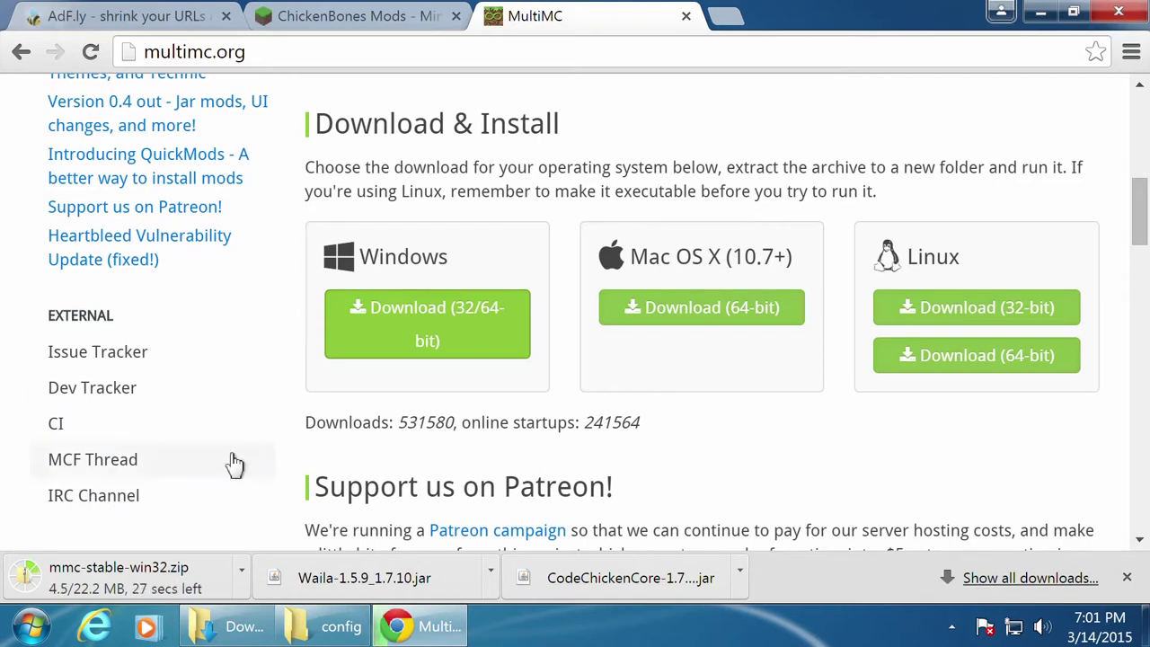
scroll(266, 333, down, 3)
scroll(268, 335, up, 1)
scroll(267, 335, up, 1)
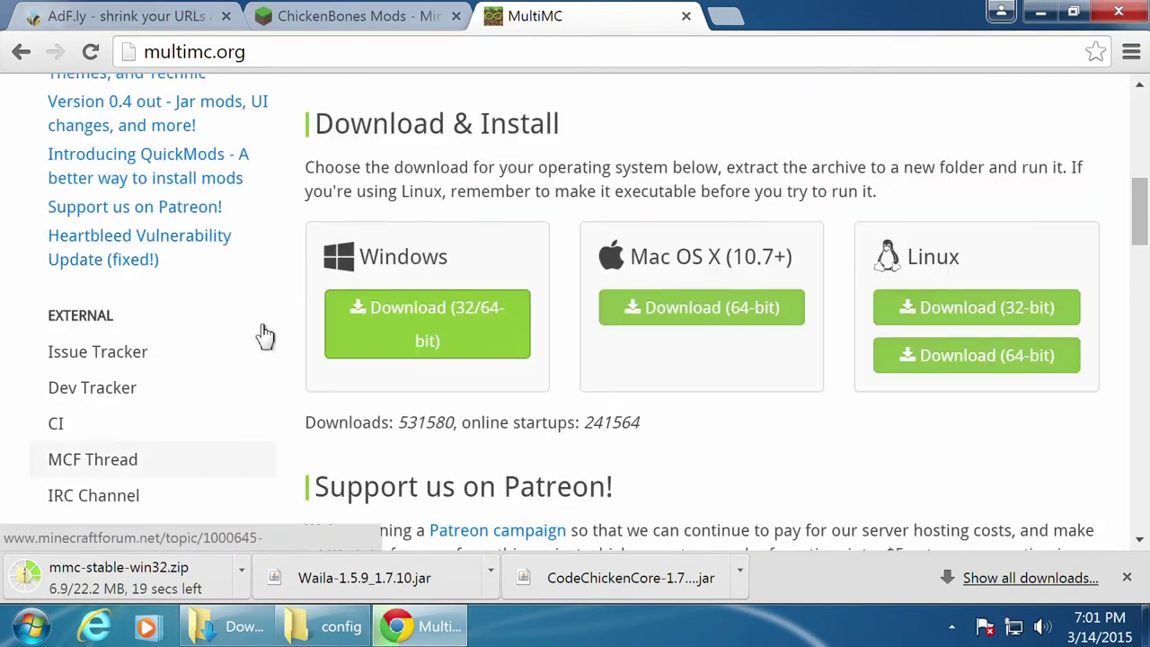
scroll(266, 334, up, 1)
scroll(266, 334, down, 6)
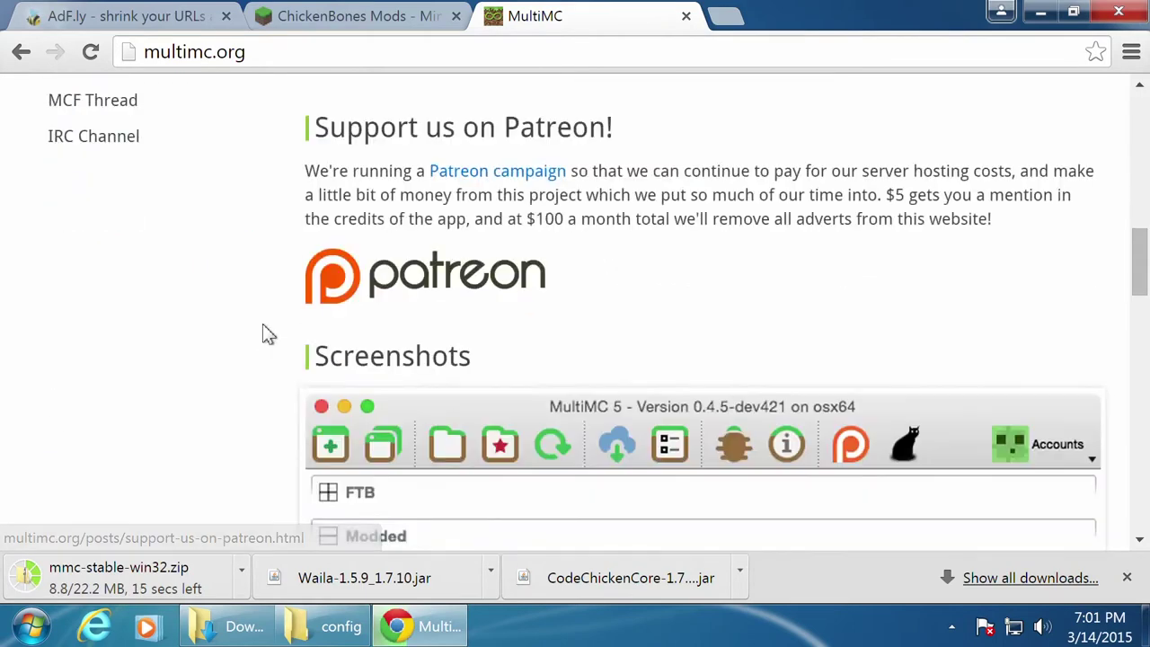
scroll(268, 334, up, 3)
scroll(267, 335, up, 3)
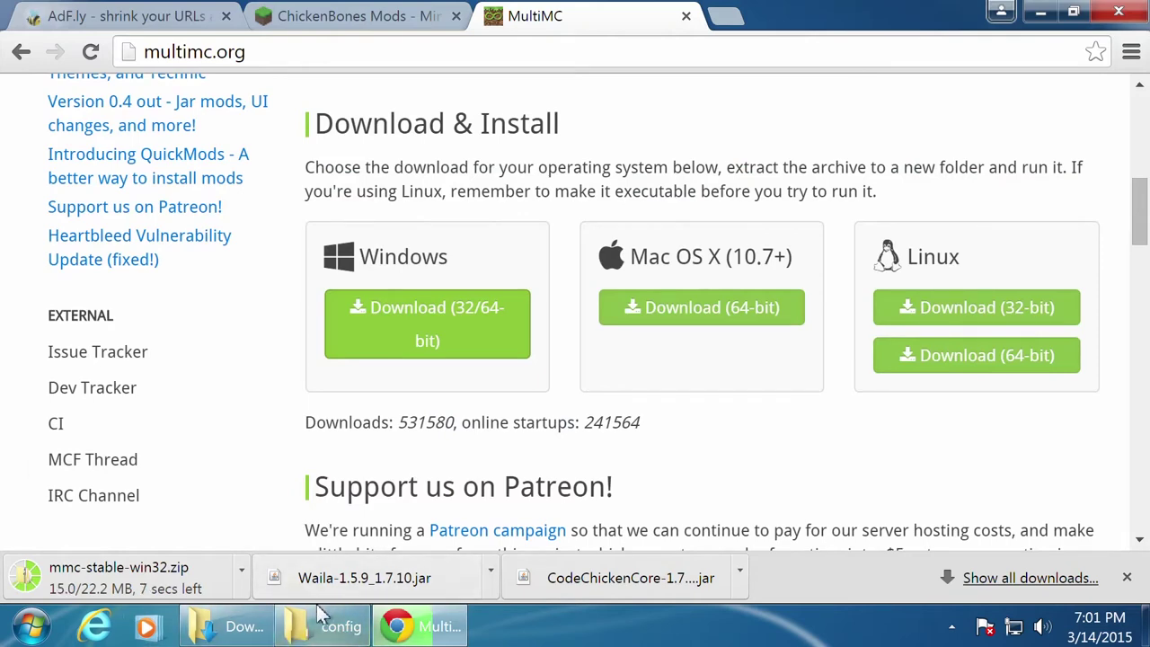
Step: Switch to the Downloads folder and examine the MultiMC folder inside the mmc-stable-win32 archive, then return to Downloads
click(1039, 13)
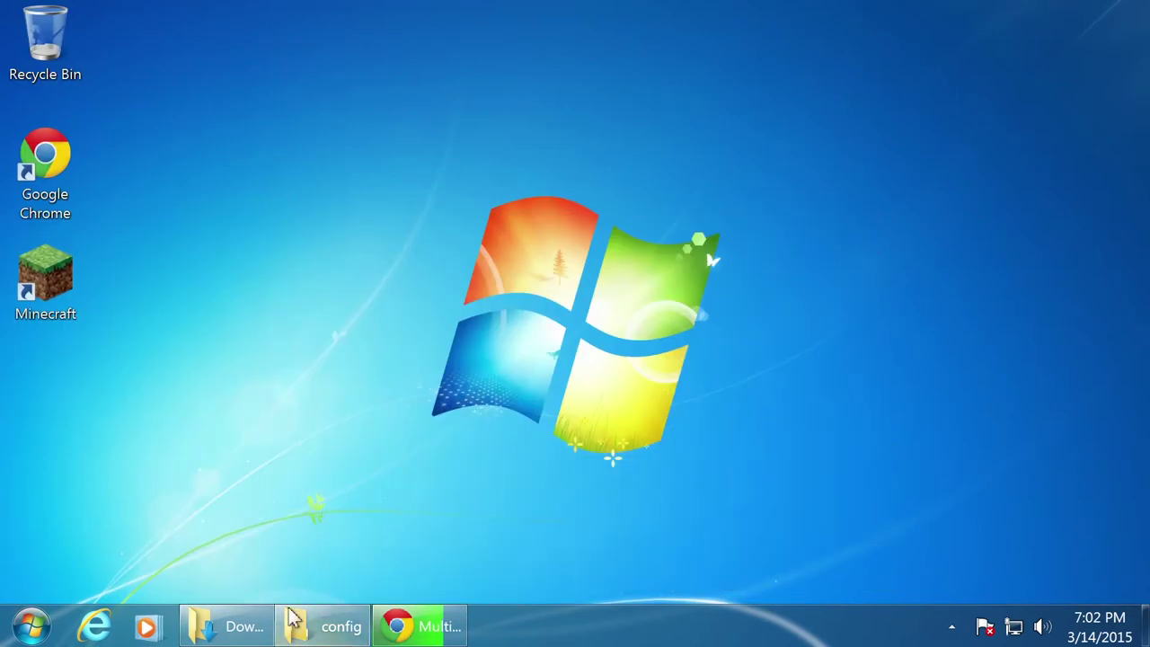
click(231, 626)
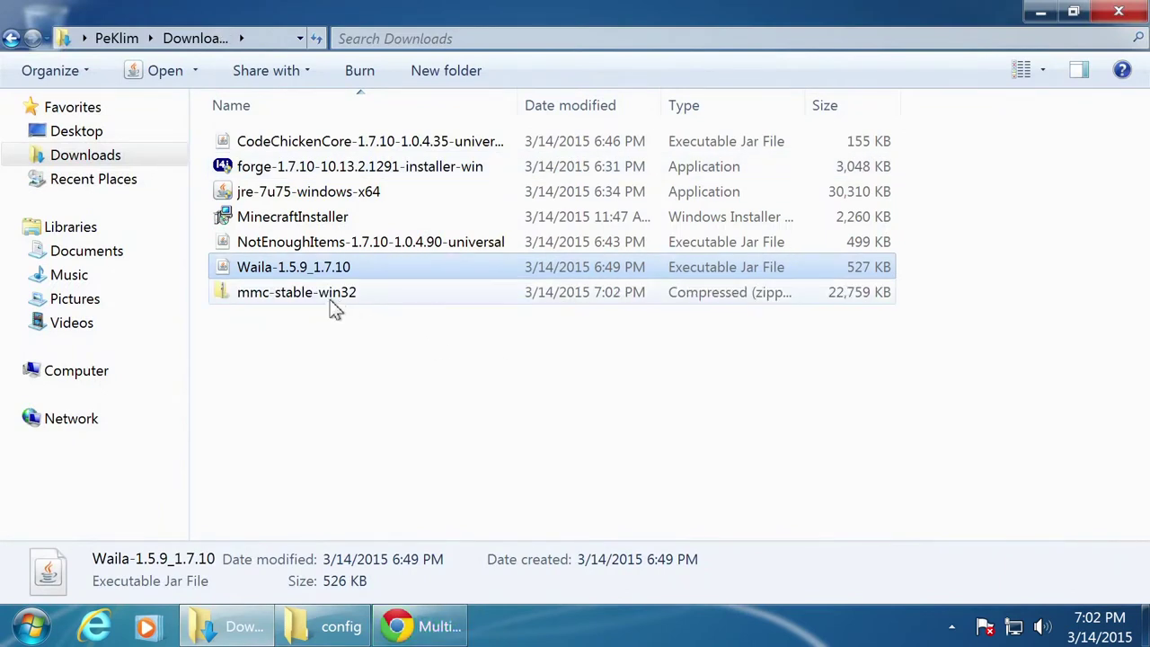
click(332, 306)
double_click(331, 305)
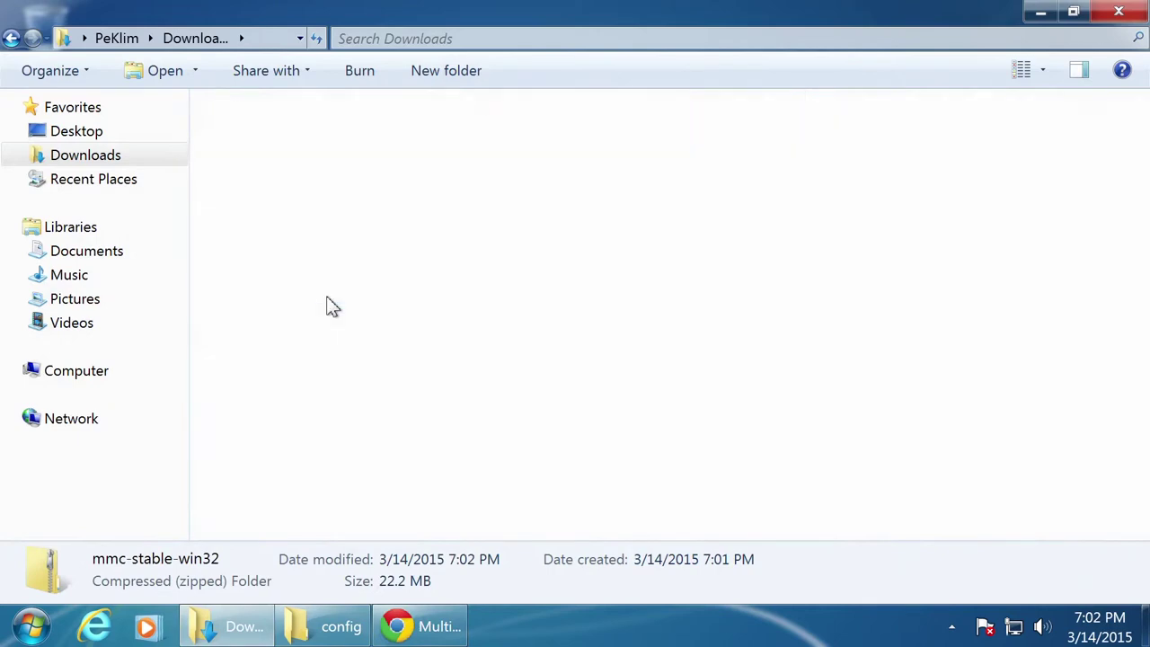
double_click(267, 144)
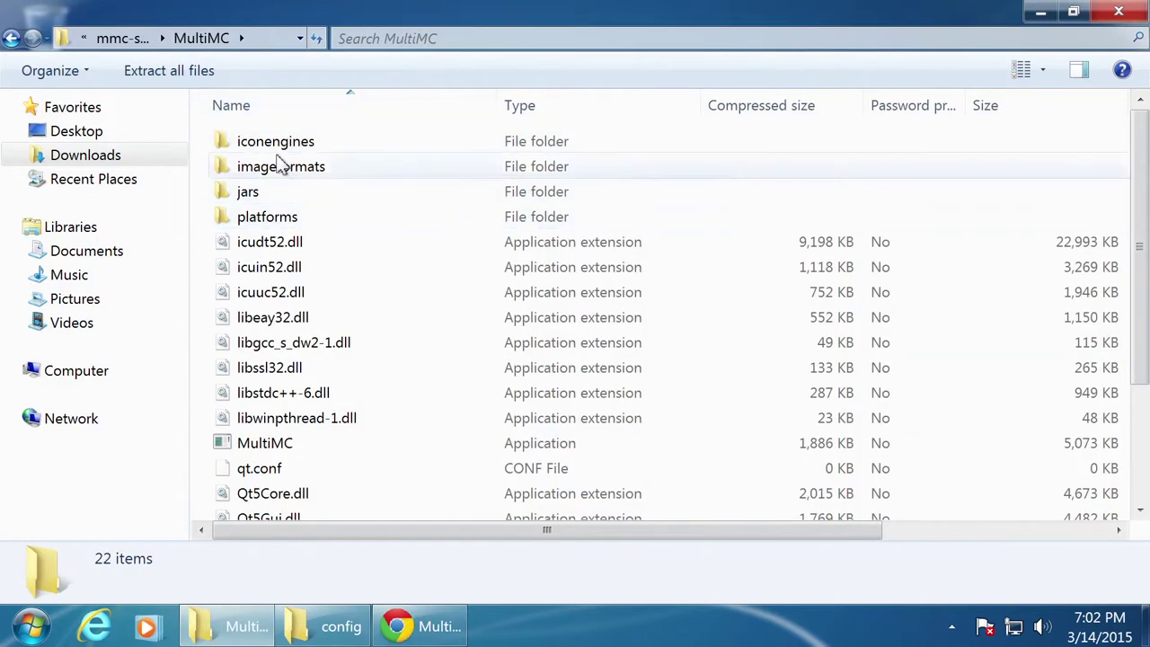
click(12, 38)
click(12, 38)
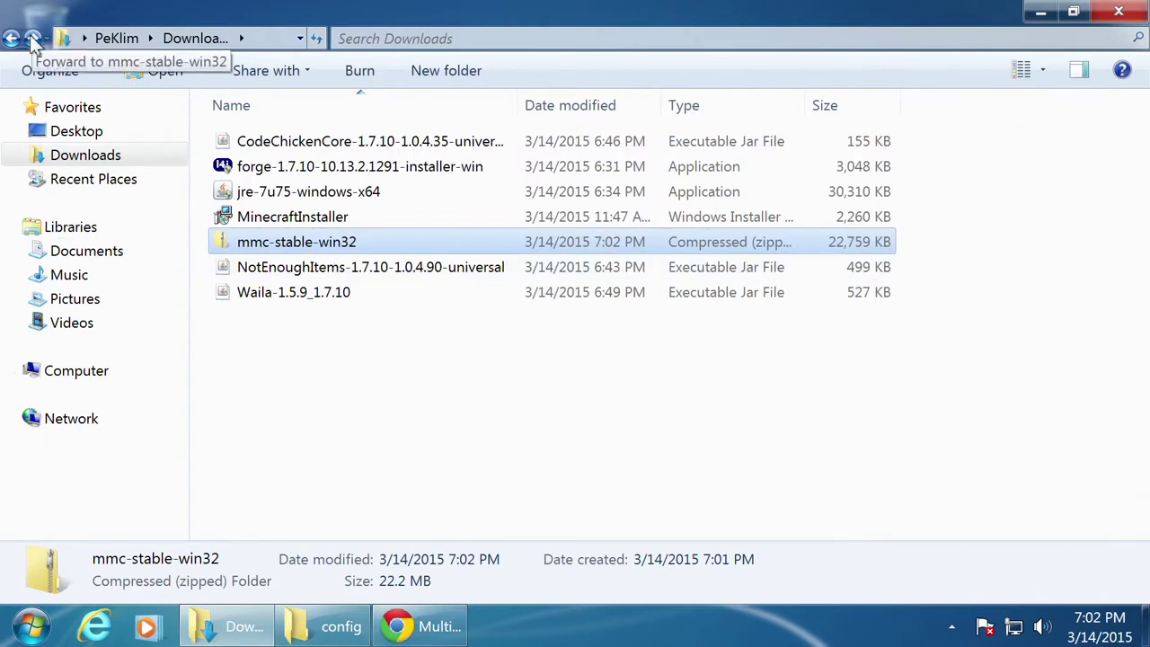
Step: Copy the MultiMC folder from inside the mmc-stable-win32 archive
click(302, 248)
double_click(223, 245)
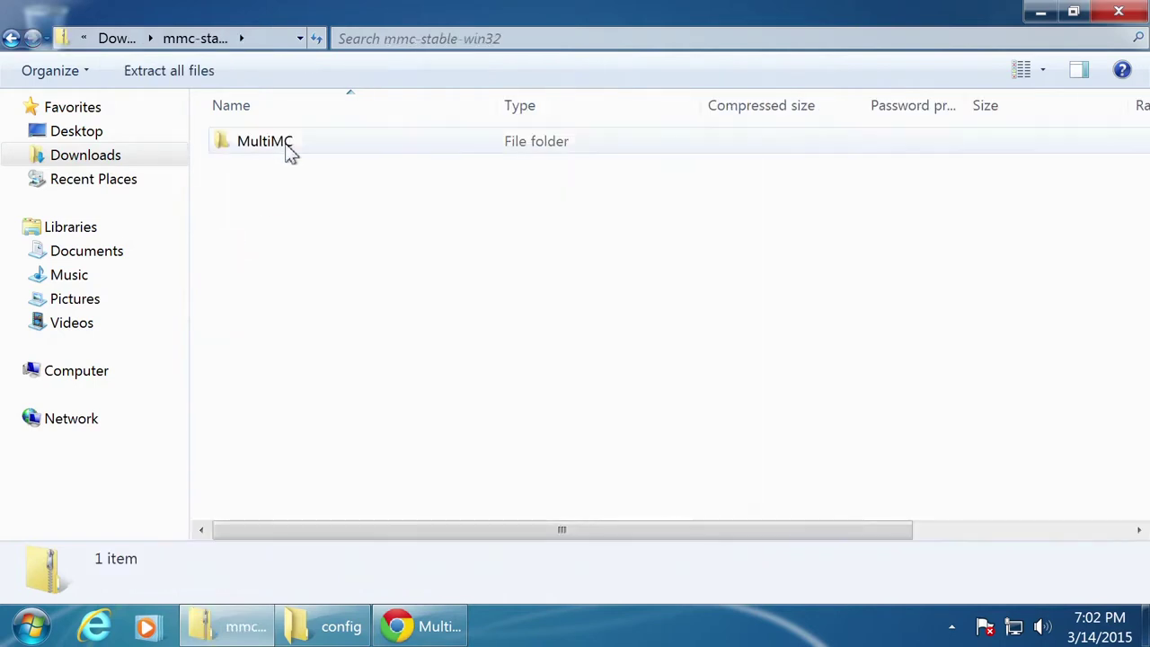
click(287, 150)
right_click(287, 154)
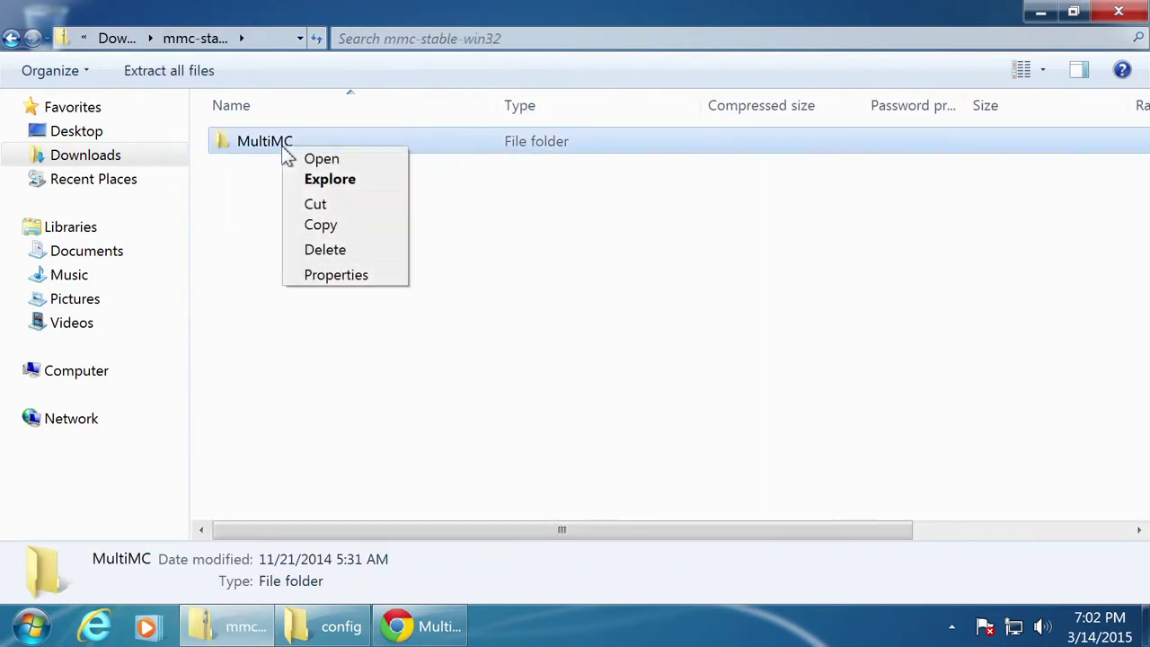
click(338, 224)
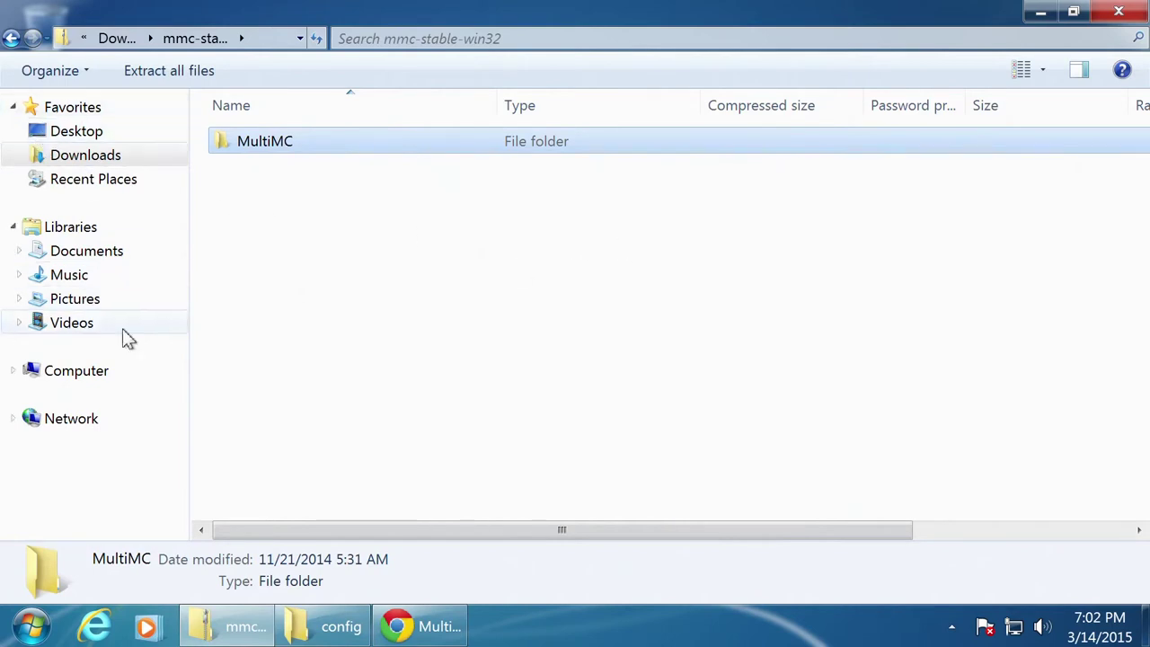
Step: Create a folder named games on Local Disk (C:) and open it
click(74, 379)
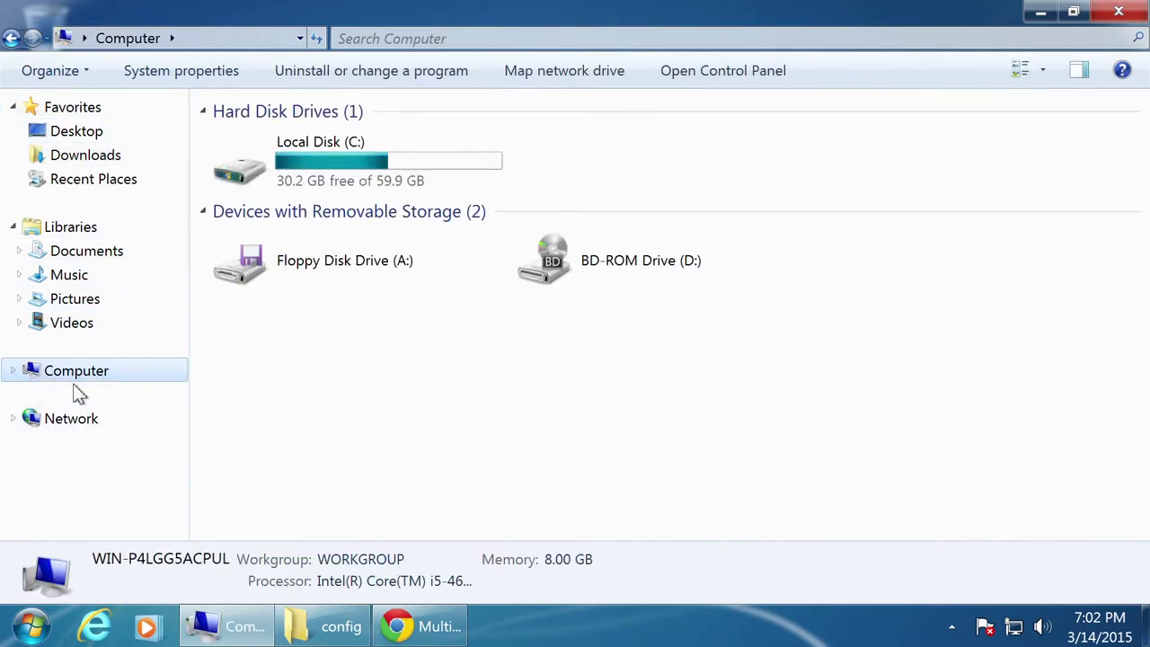
double_click(375, 177)
right_click(398, 368)
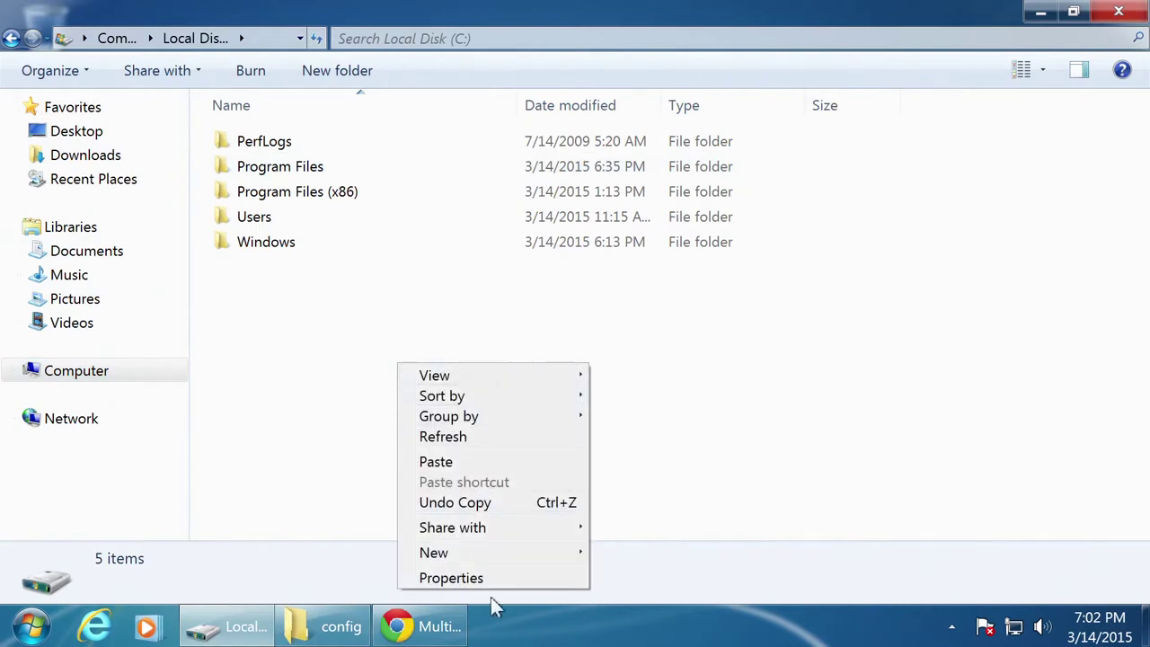
mouse_move(448, 561)
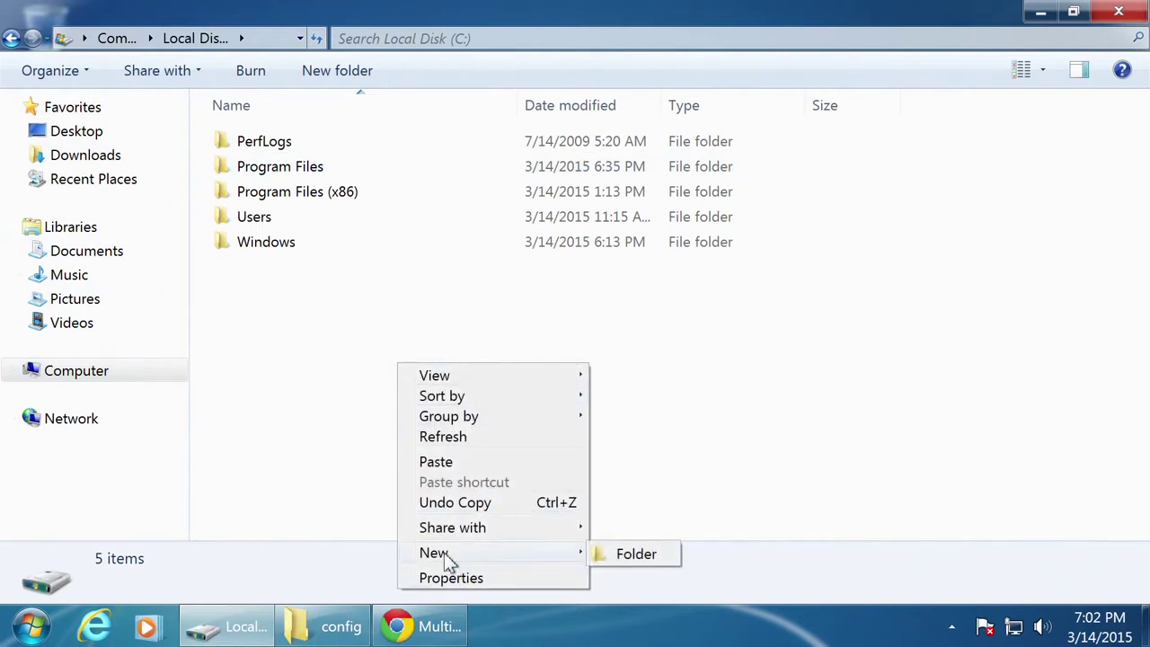
click(637, 553)
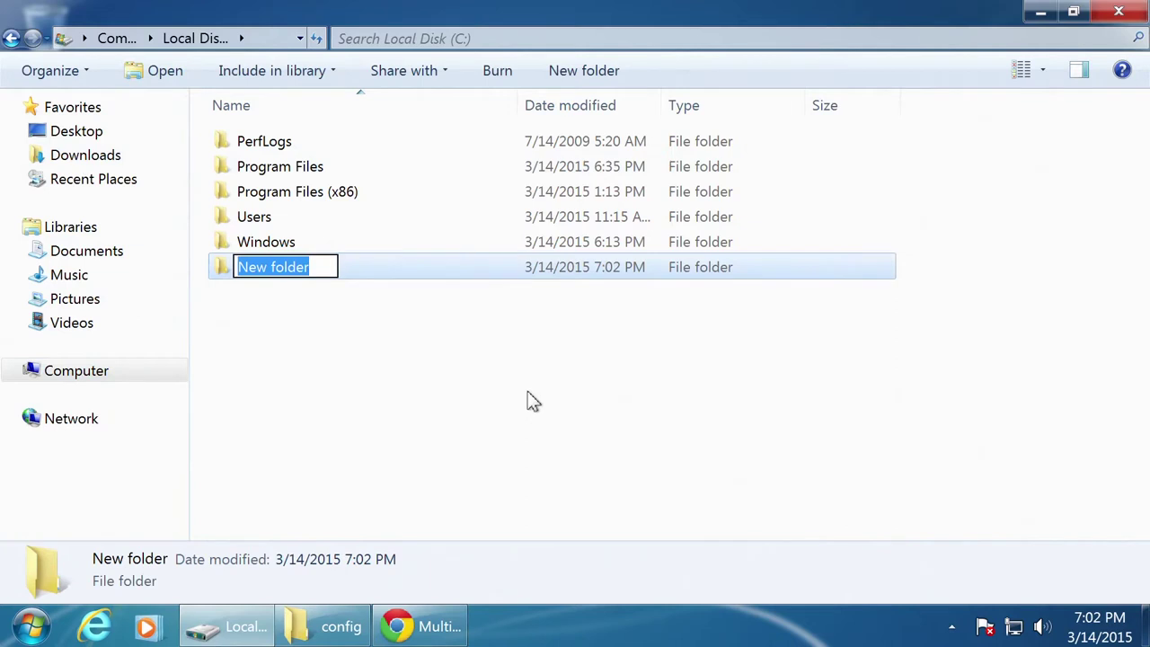
text(games)
key(Return)
key(Return)
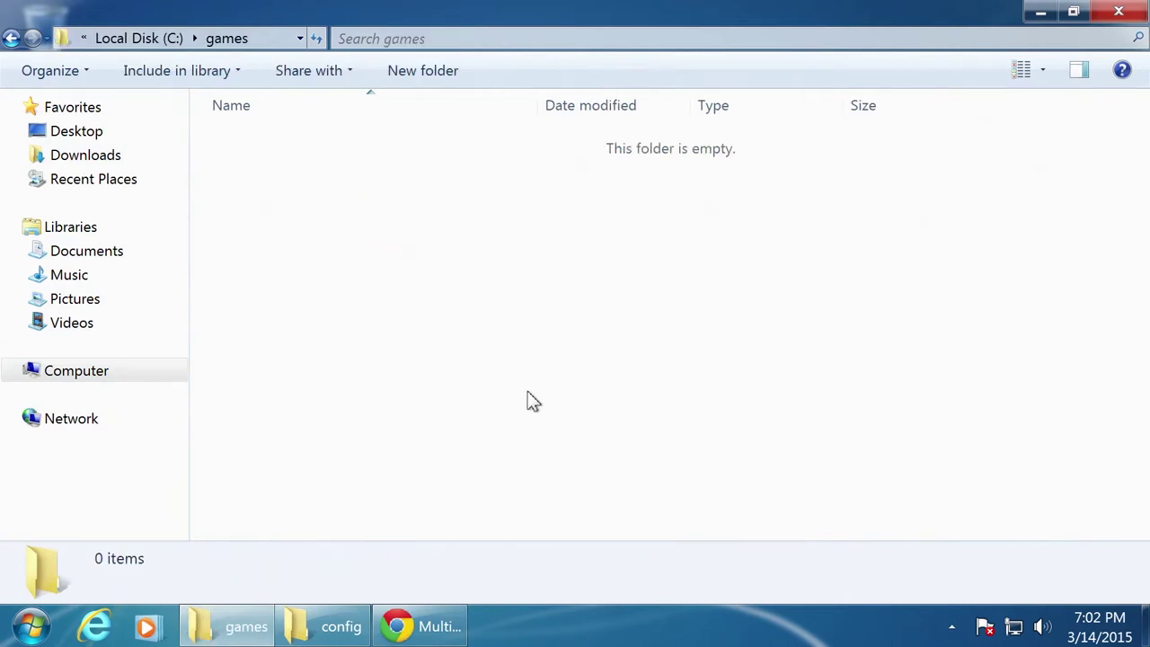
Step: Paste the copied MultiMC folder into C:\games and open it
right_click(472, 335)
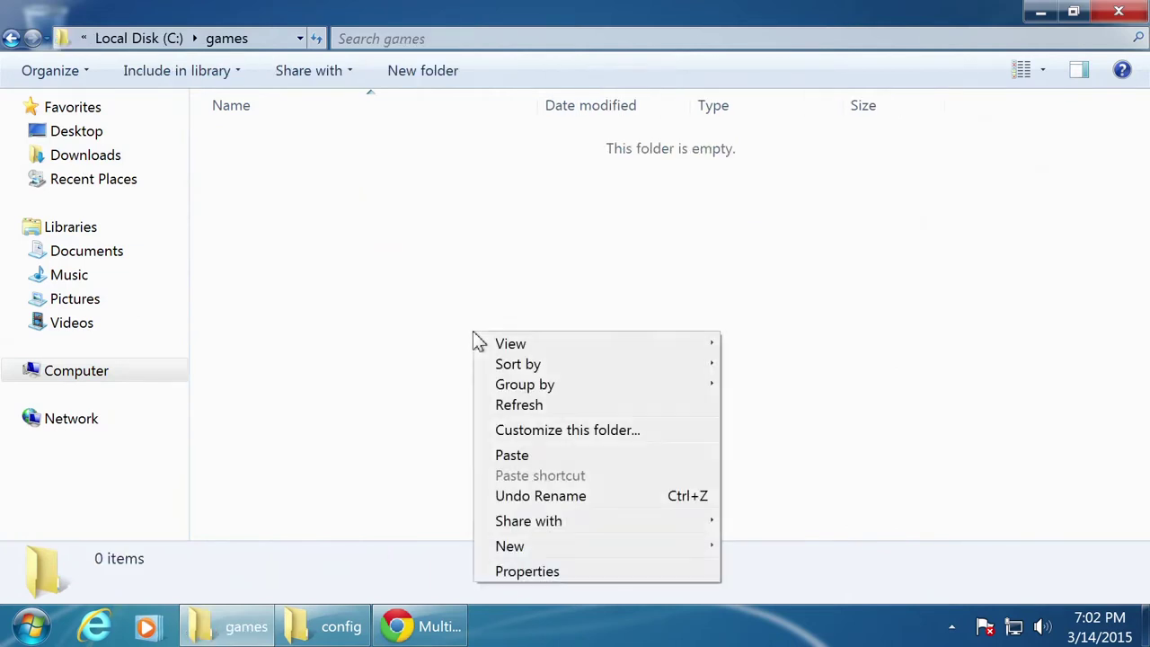
click(530, 456)
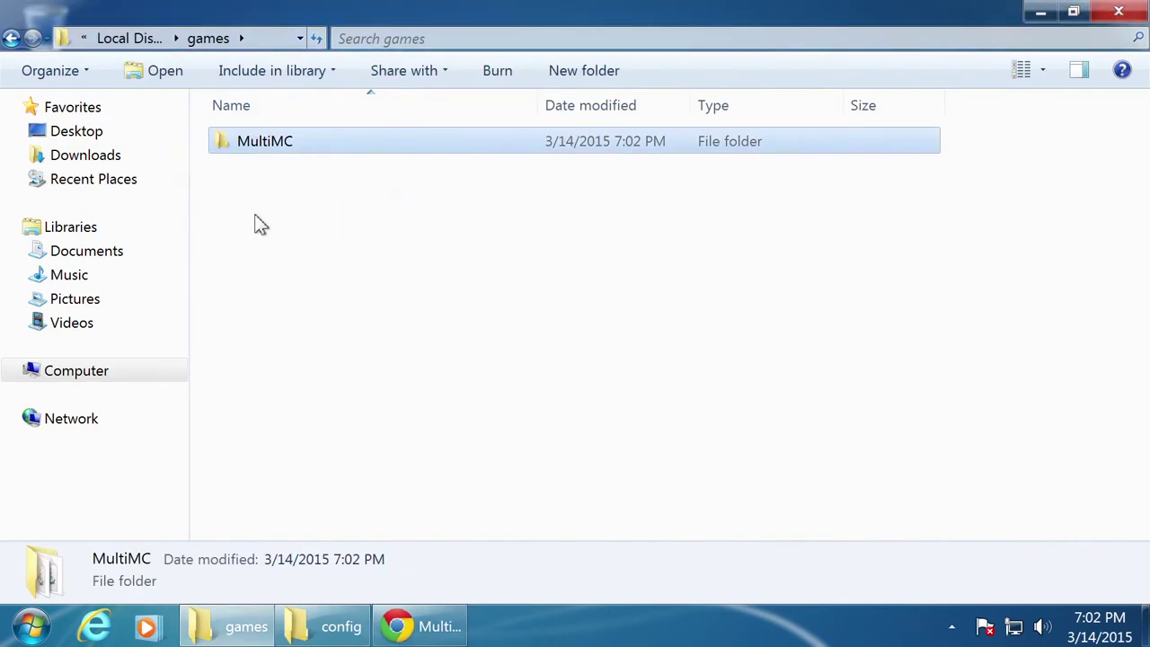
double_click(272, 146)
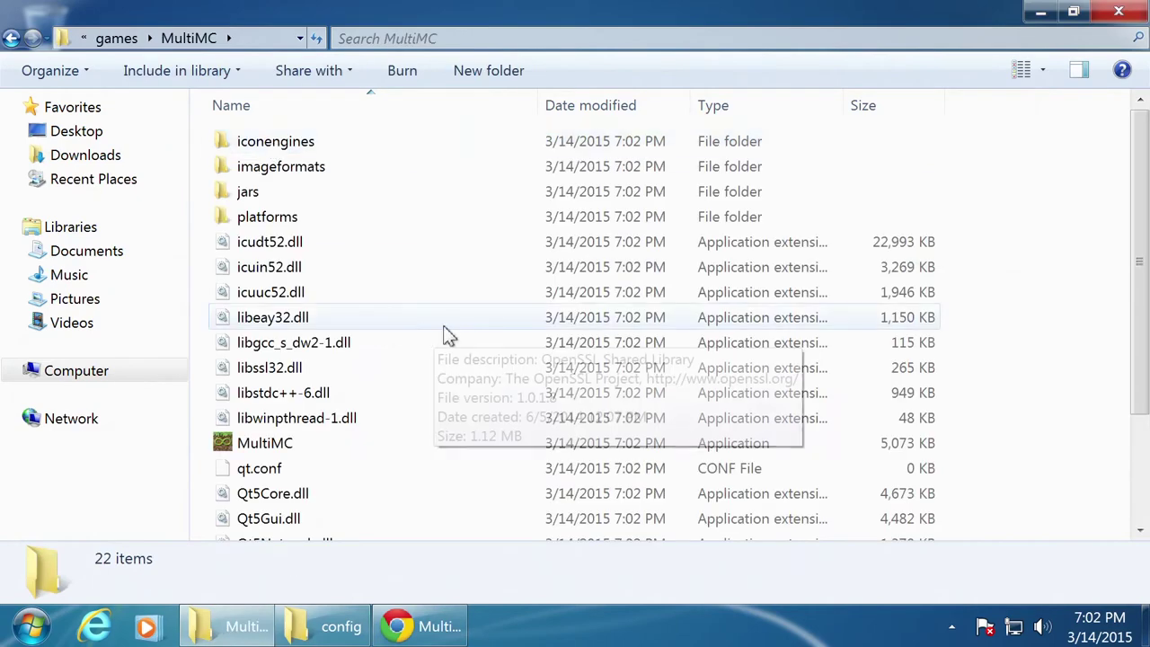
Step: Resize the MultiMC folder window to expose the desktop and create a desktop shortcut to the MultiMC application
click(1074, 12)
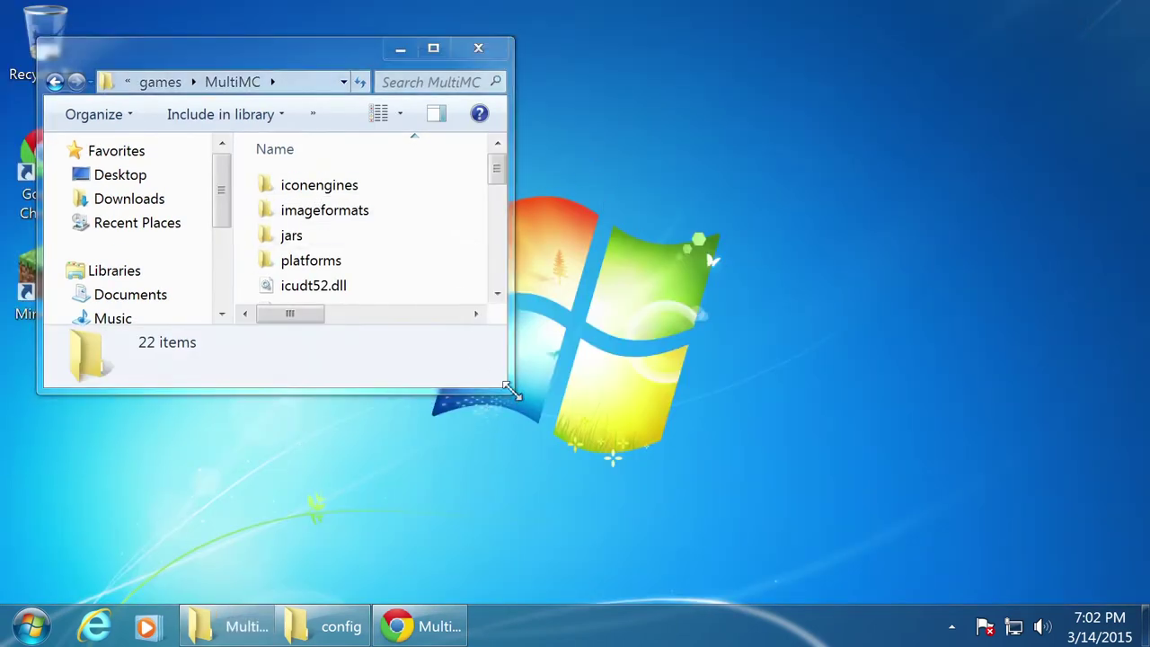
drag(512, 388, 790, 582)
scroll(485, 395, down, 2)
scroll(485, 395, down, 1)
drag(297, 280, 934, 243)
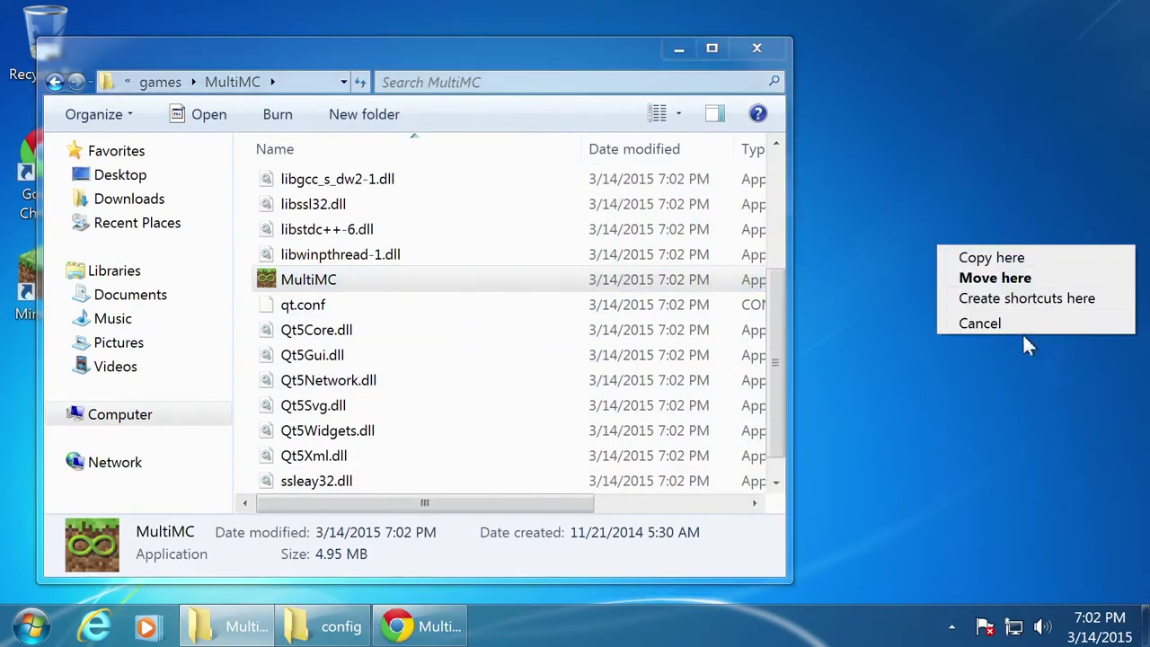
click(1039, 302)
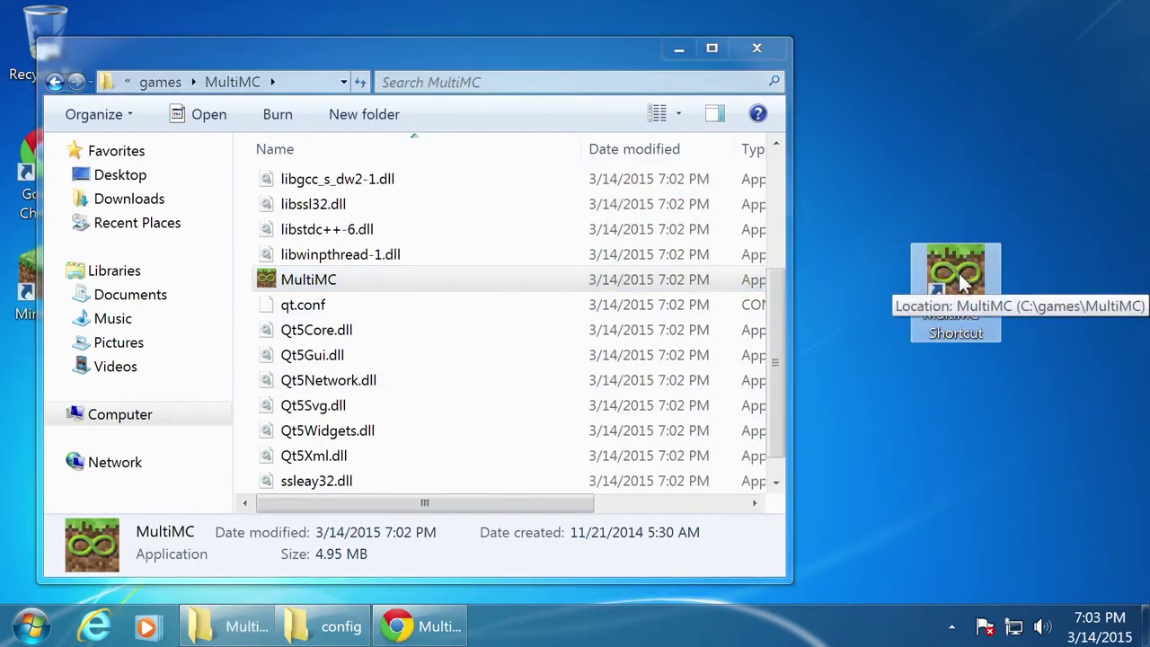
Step: Minimize the folder window and launch MultiMC from its desktop shortcut, allowing the file to run
click(676, 47)
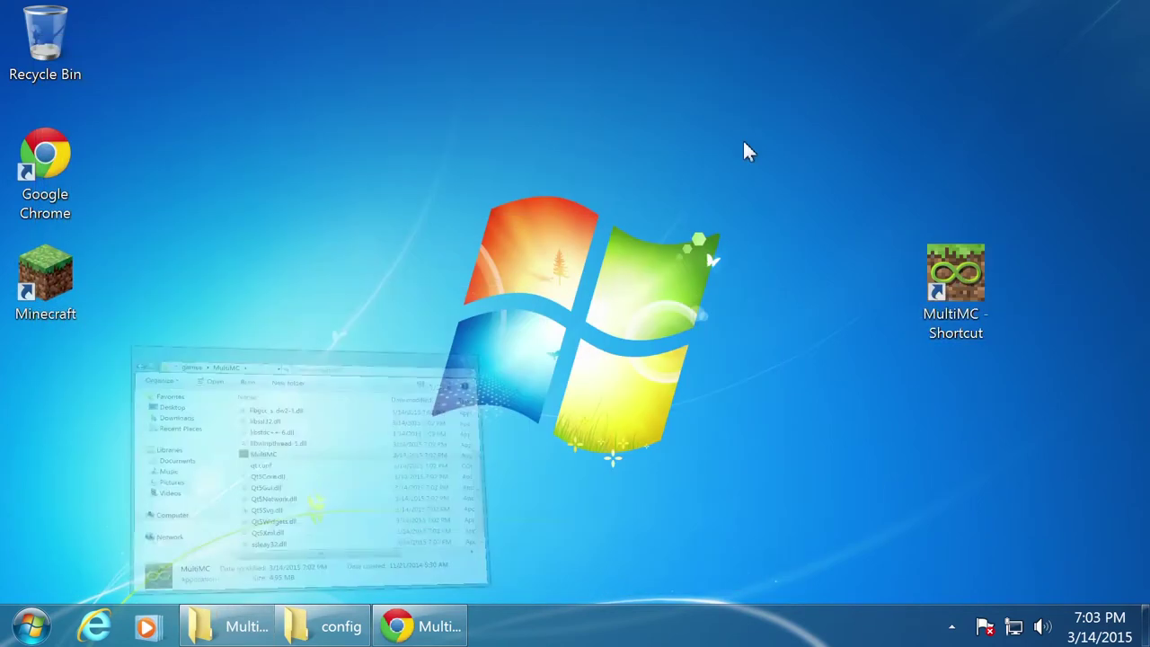
double_click(976, 283)
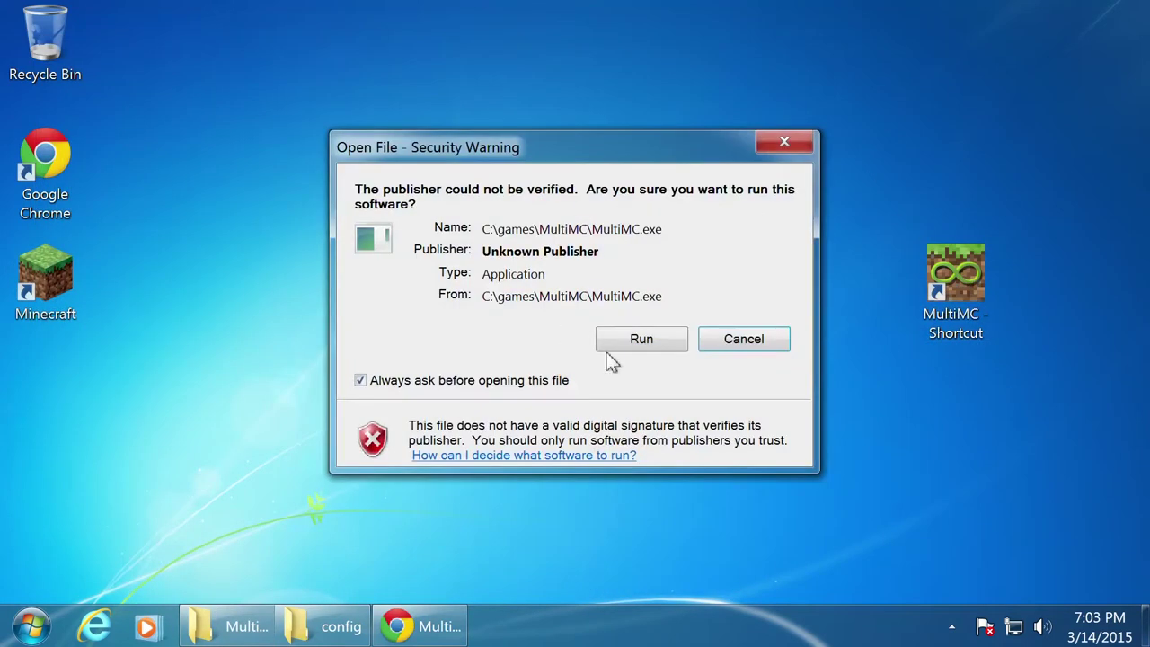
click(648, 340)
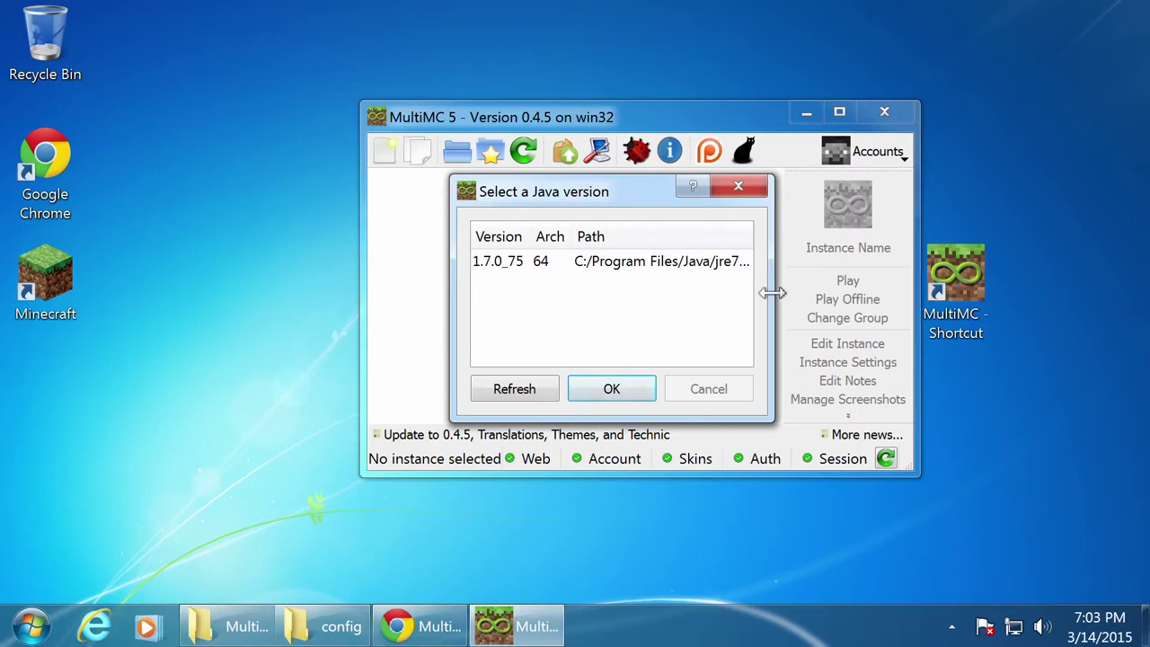
Step: Choose the 64-bit Java 1.7.0_75 installation for MultiMC and maximize the main window
drag(770, 290, 1042, 274)
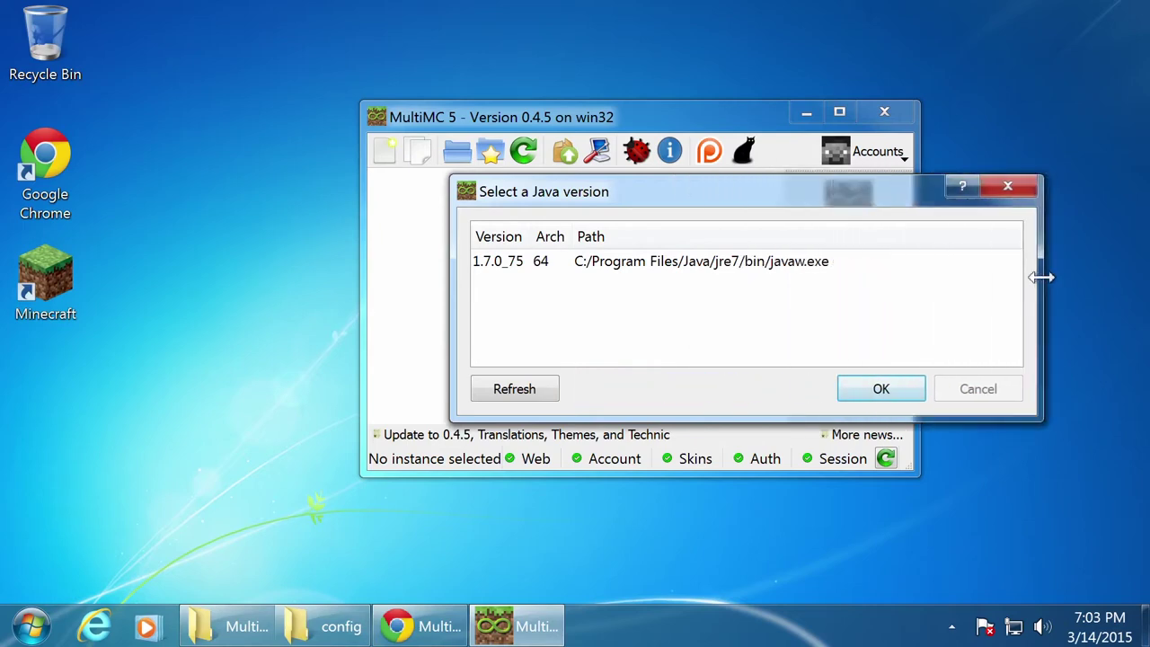
click(737, 266)
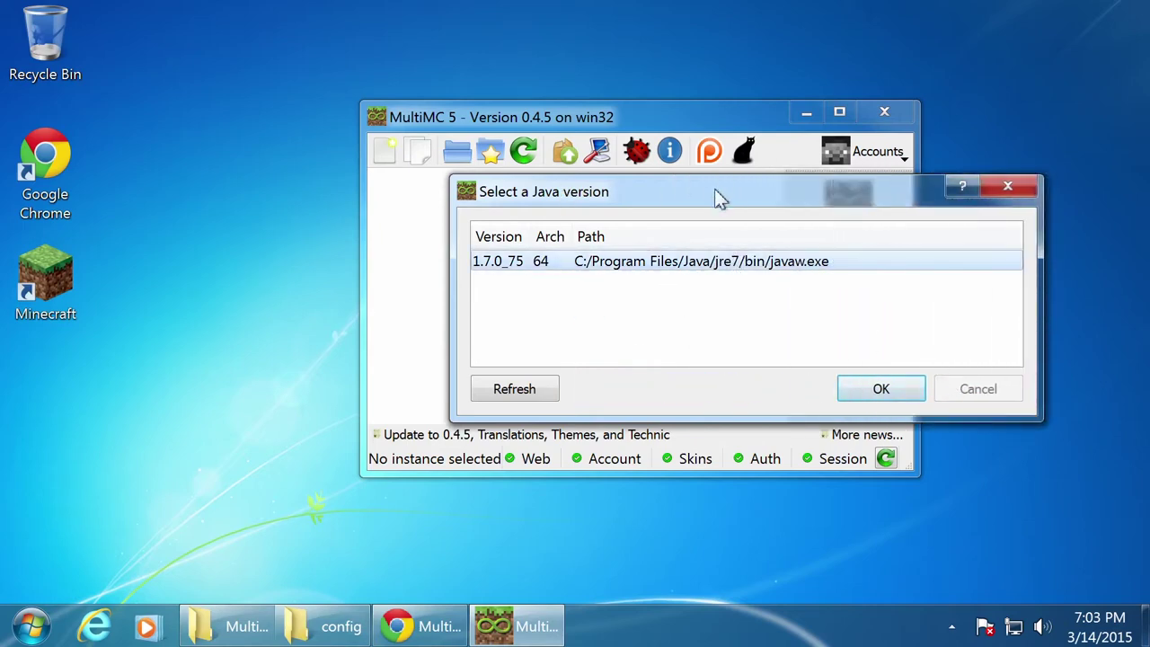
drag(716, 190, 674, 188)
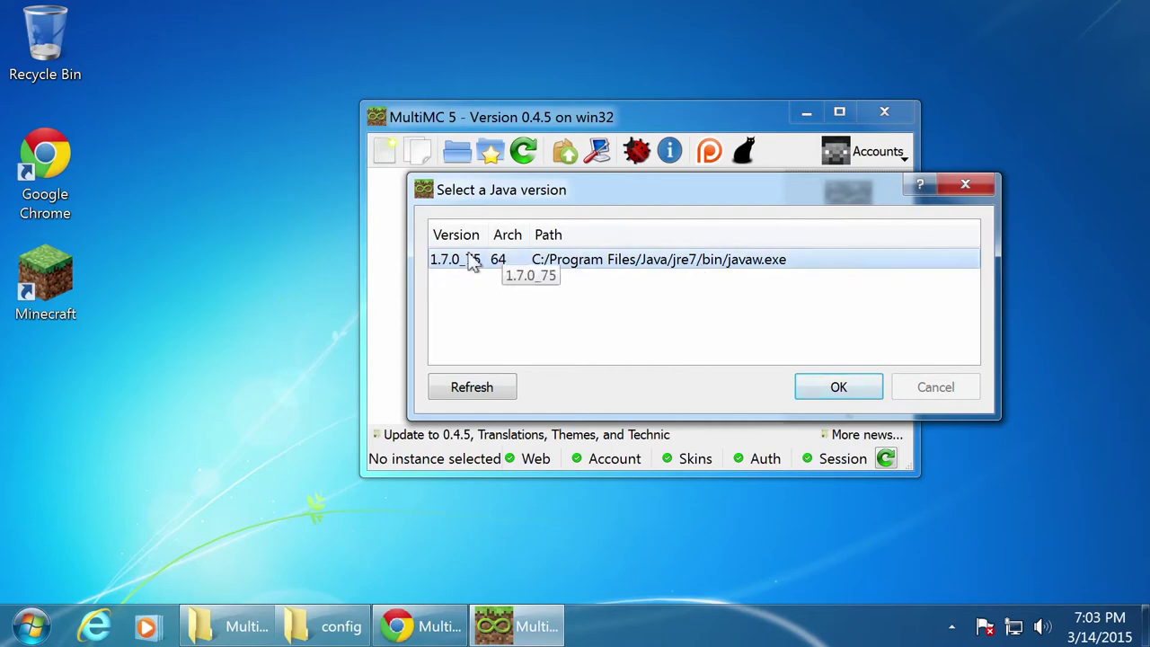
click(858, 391)
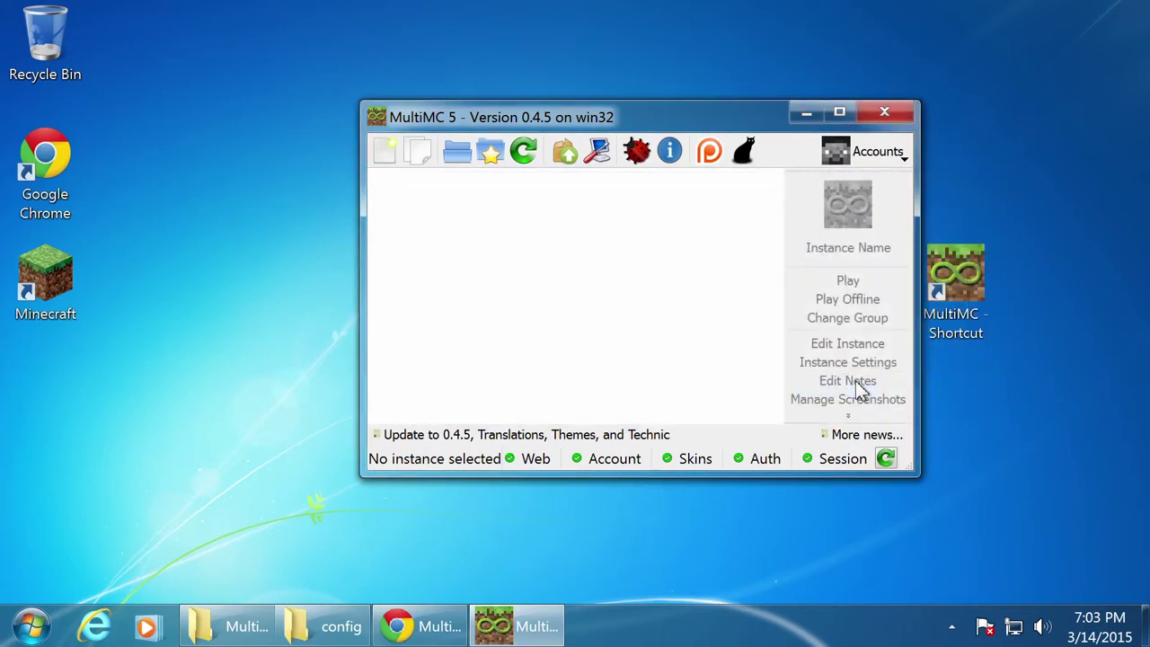
drag(752, 129, 565, 95)
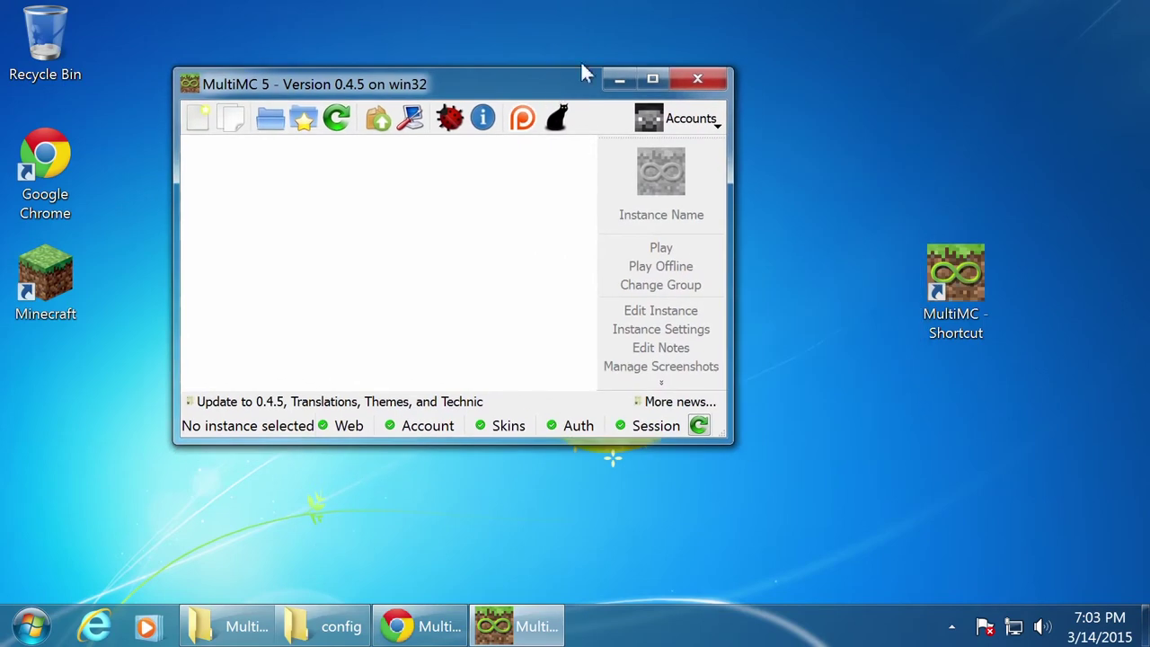
click(653, 81)
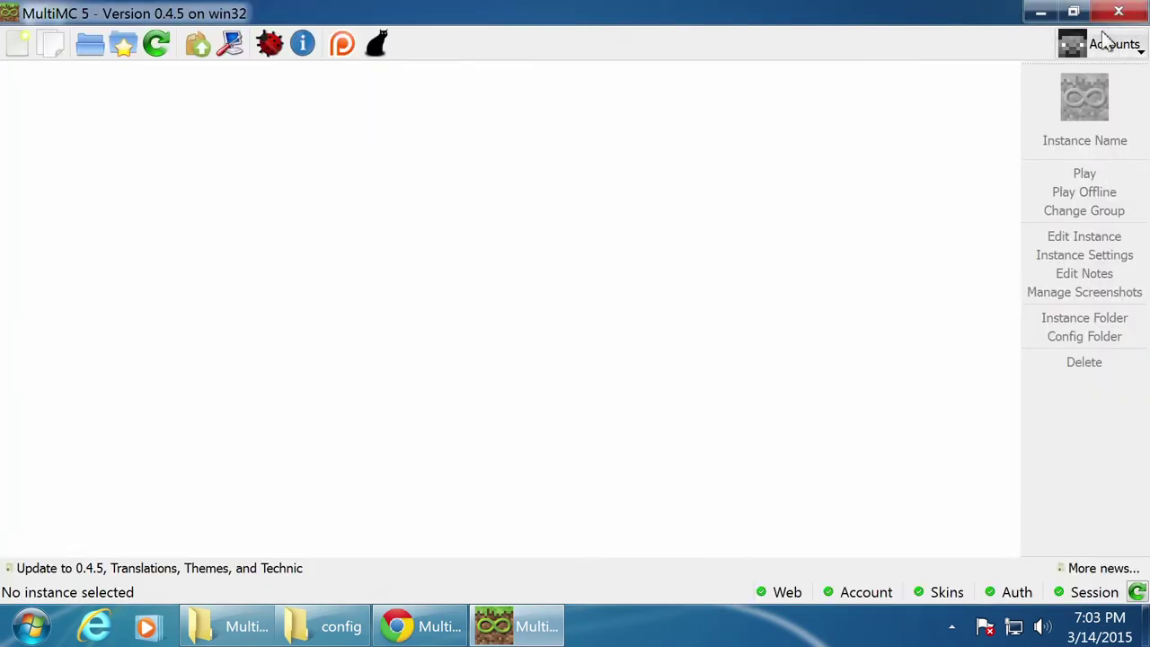
Step: Open account management, add the Mojang or Minecraft account, and close the settings
click(1130, 49)
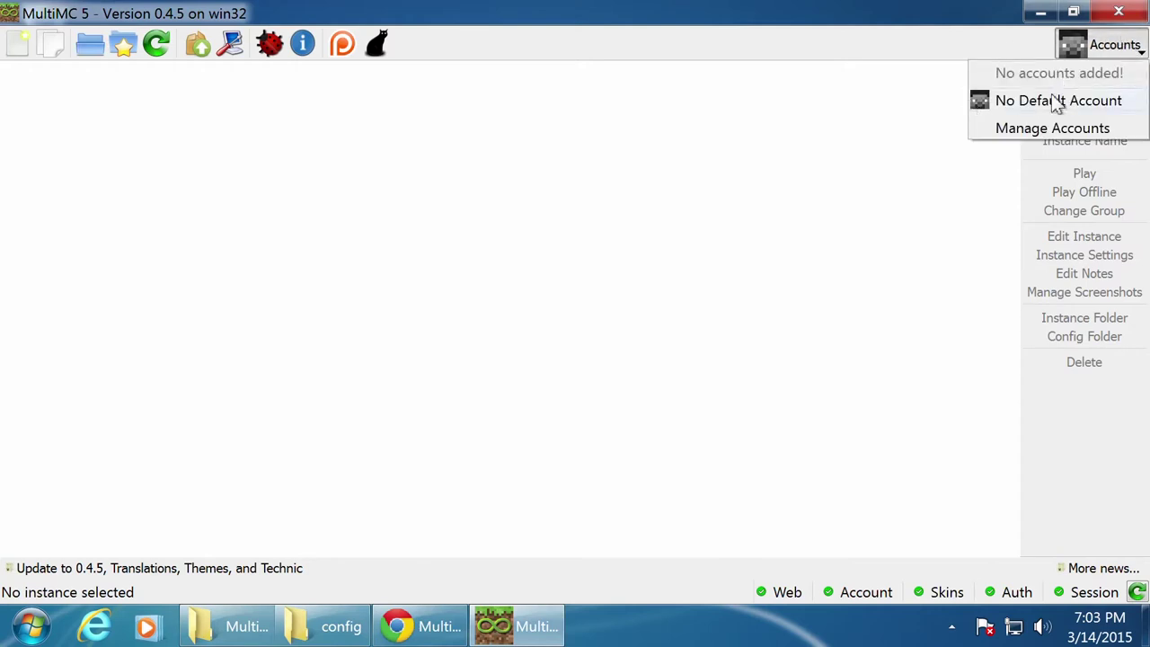
click(1130, 44)
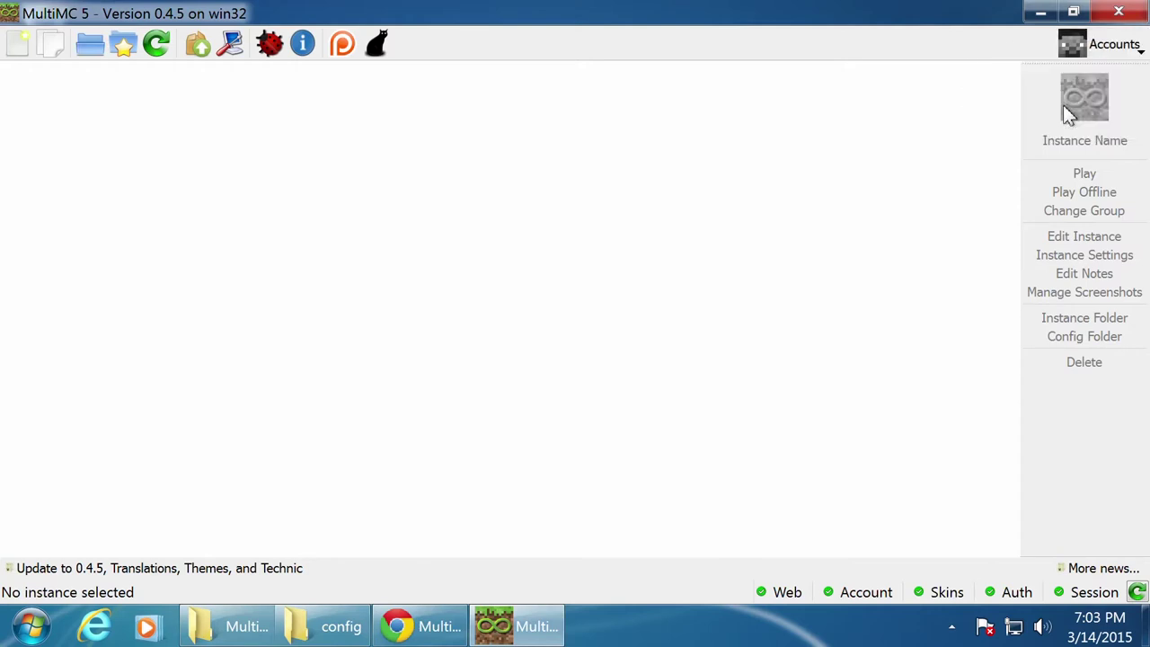
click(1123, 45)
click(1049, 129)
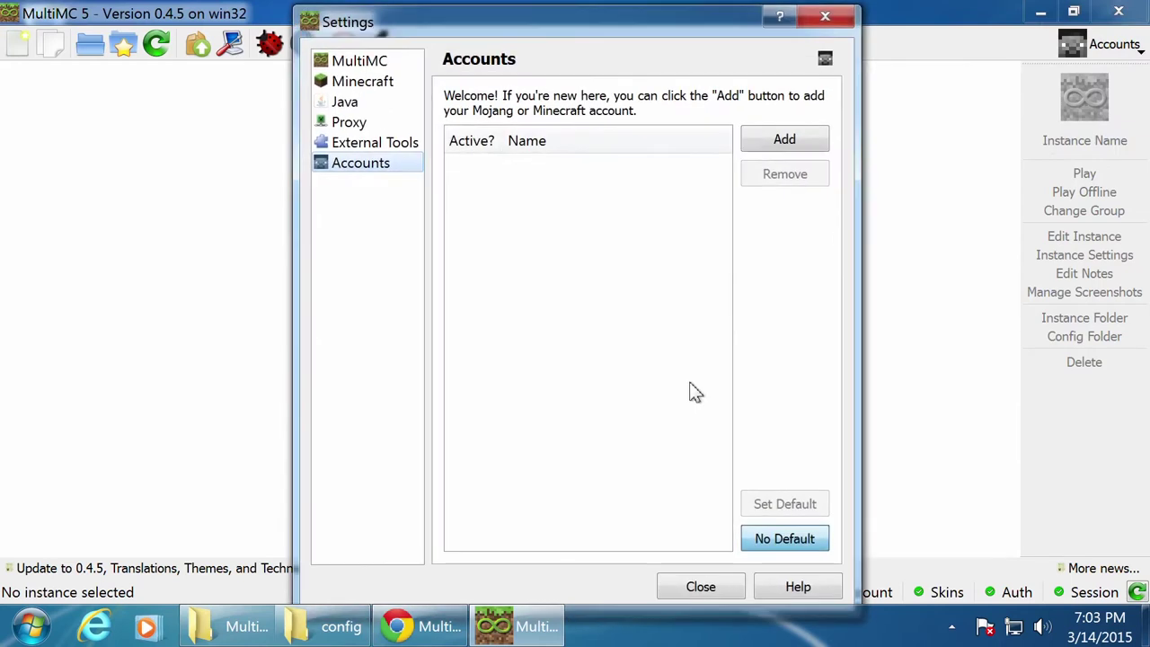
click(784, 140)
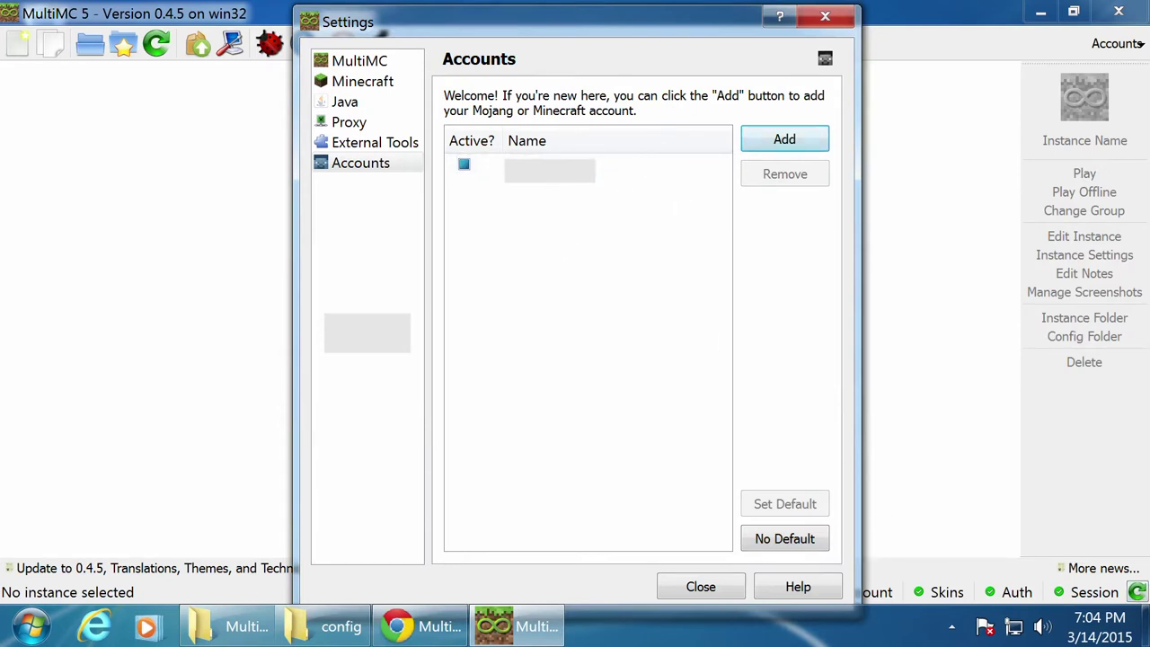
click(706, 590)
Step: Select the added account as the default account and check that it is marked in the account list
click(1114, 43)
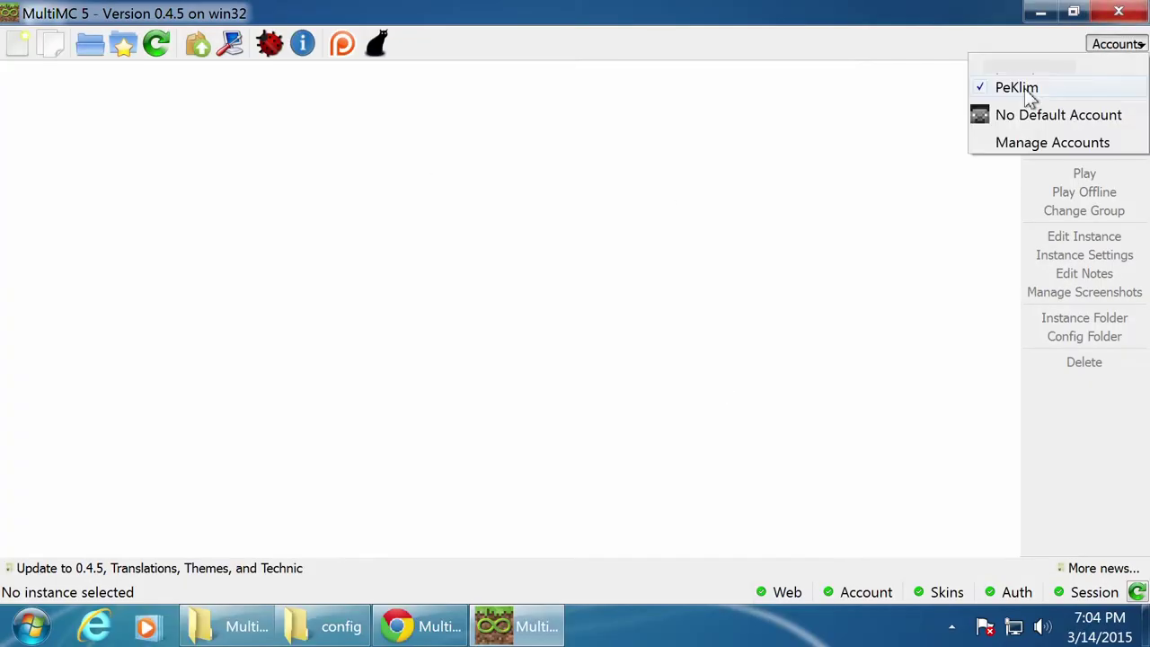
click(1029, 89)
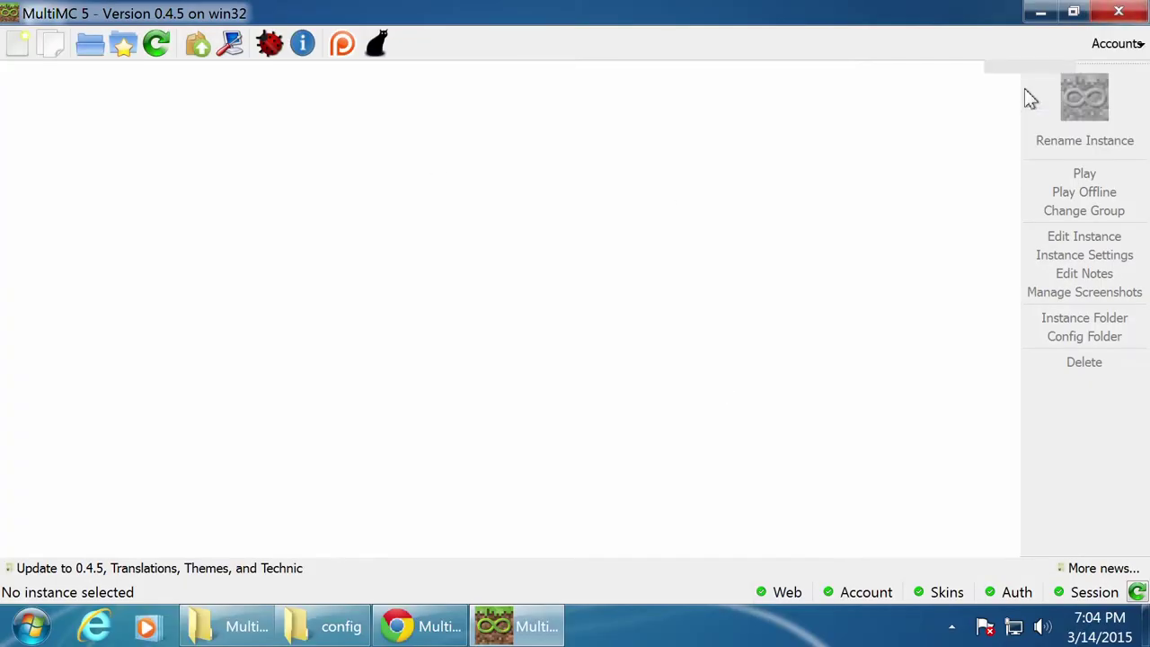
click(1121, 47)
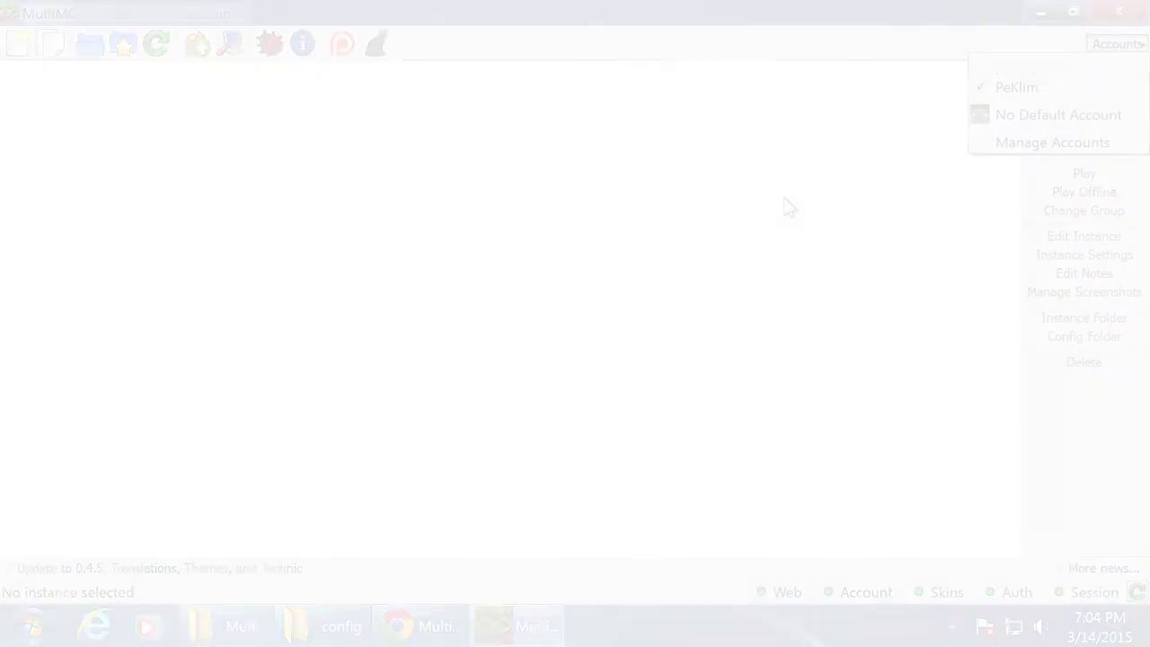
click(797, 175)
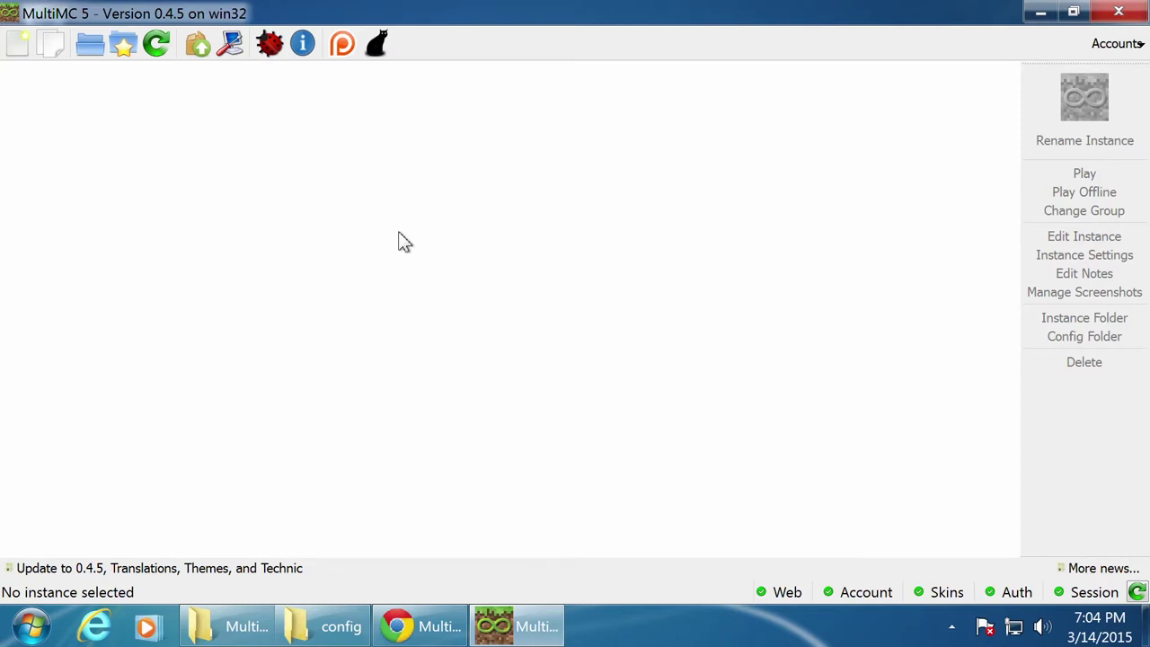
Step: Create a new instance named 1.7.10 using the Minecraft 1.7.10 regular release, without a group
click(18, 47)
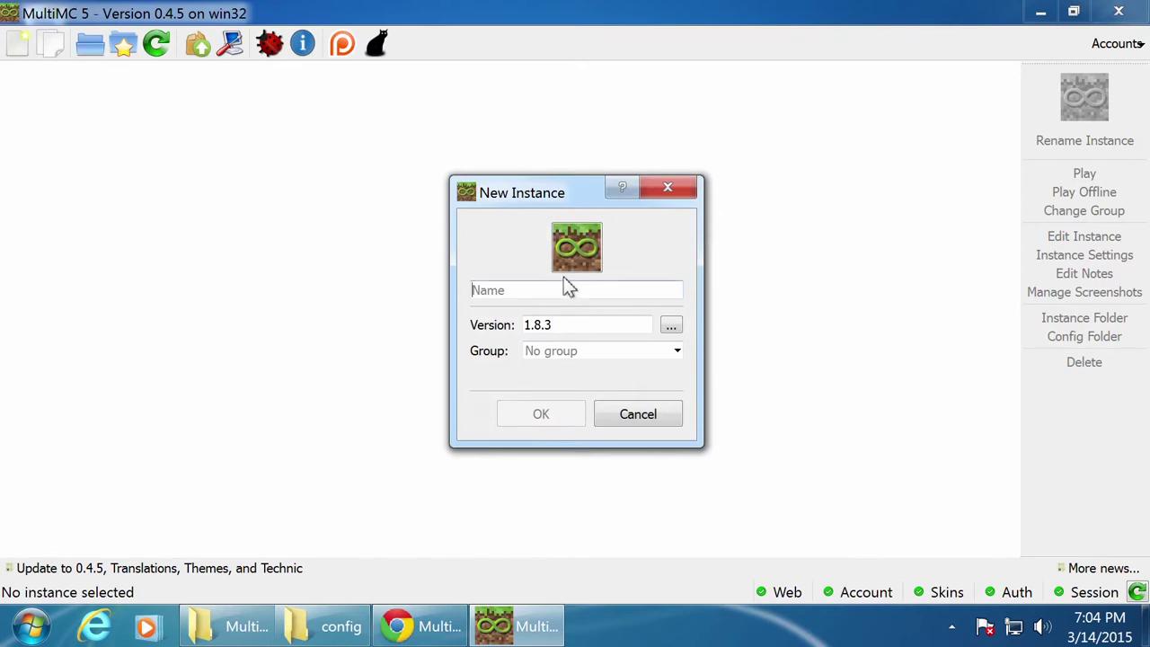
text(1.7.10)
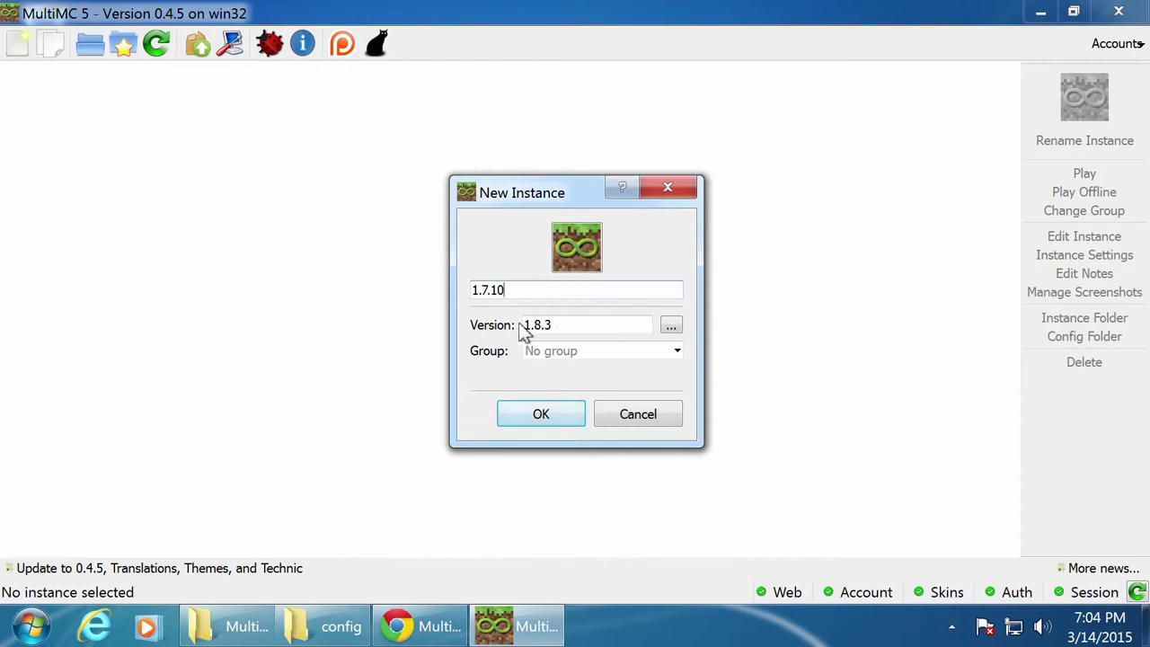
click(671, 326)
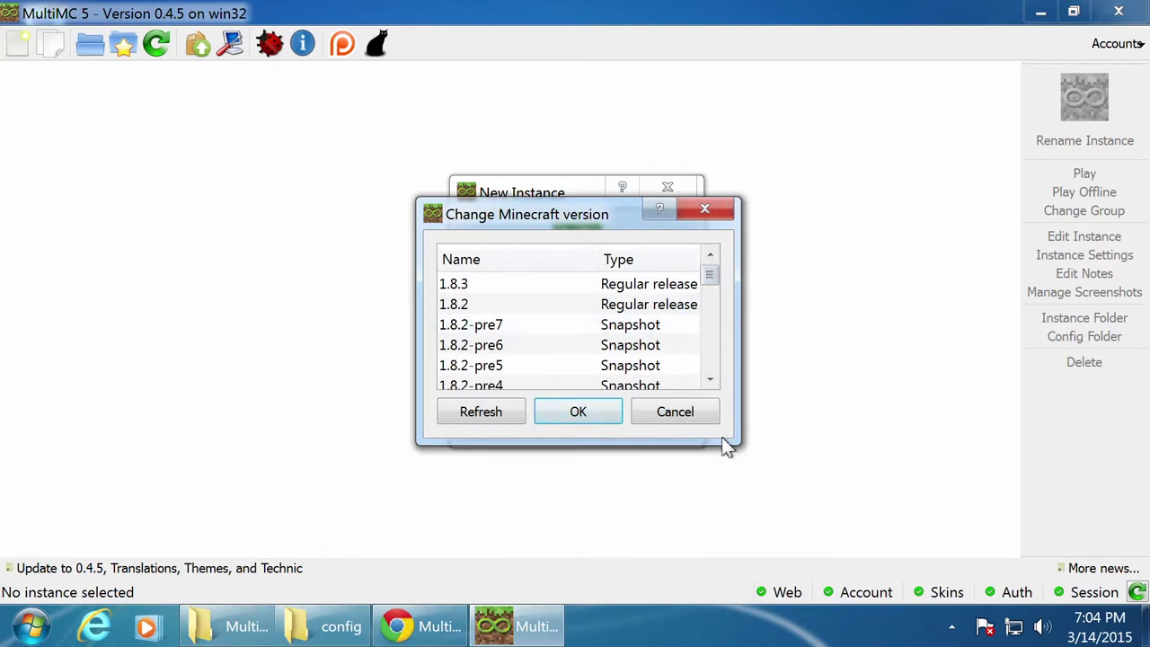
drag(728, 438, 915, 566)
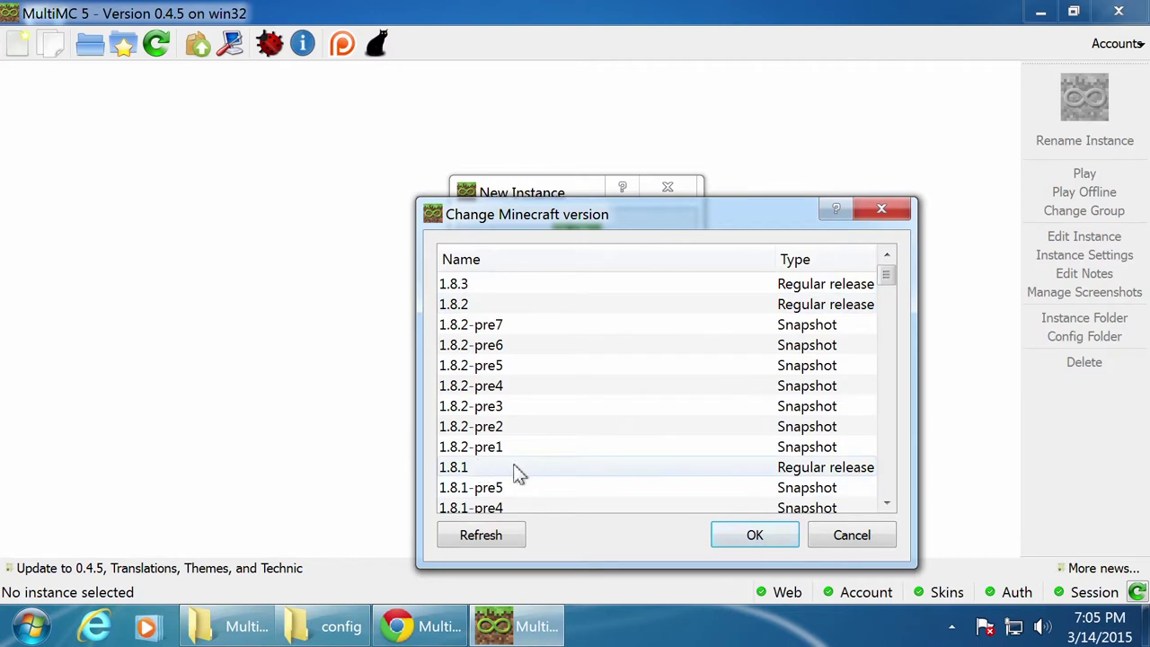
drag(889, 282, 903, 323)
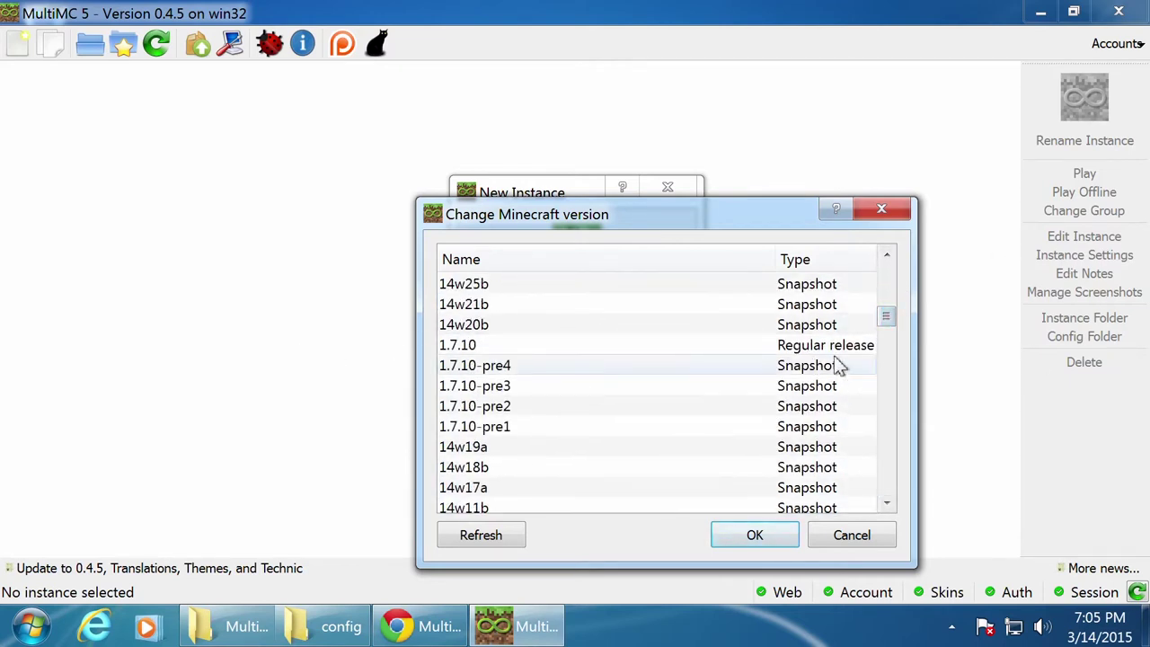
click(476, 350)
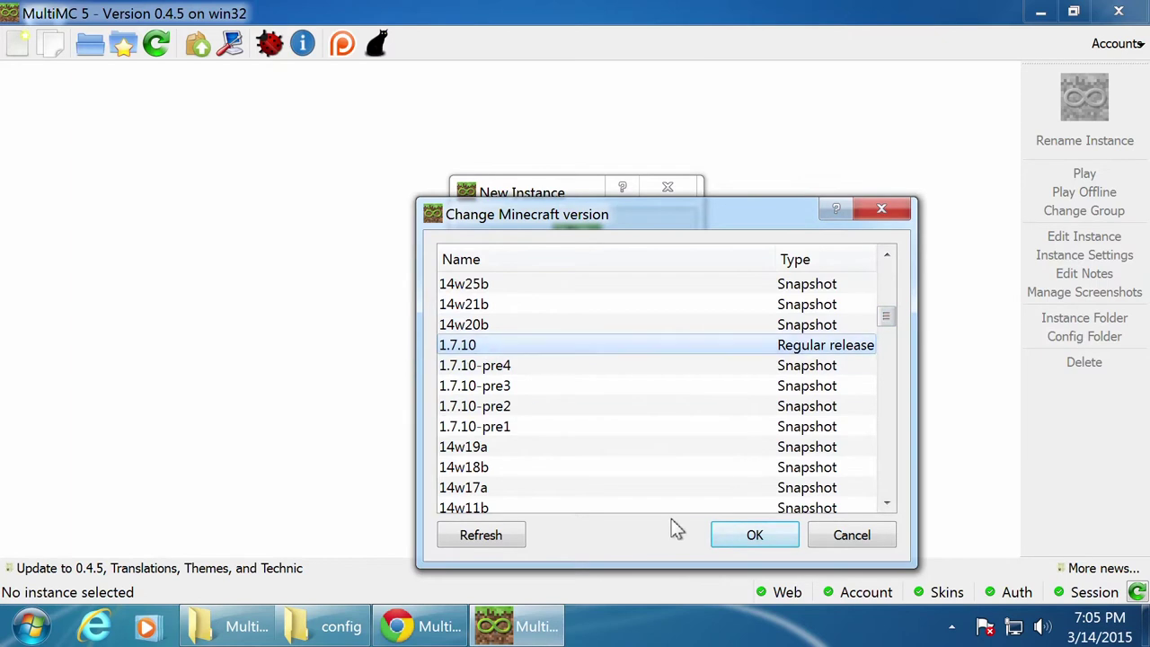
click(753, 534)
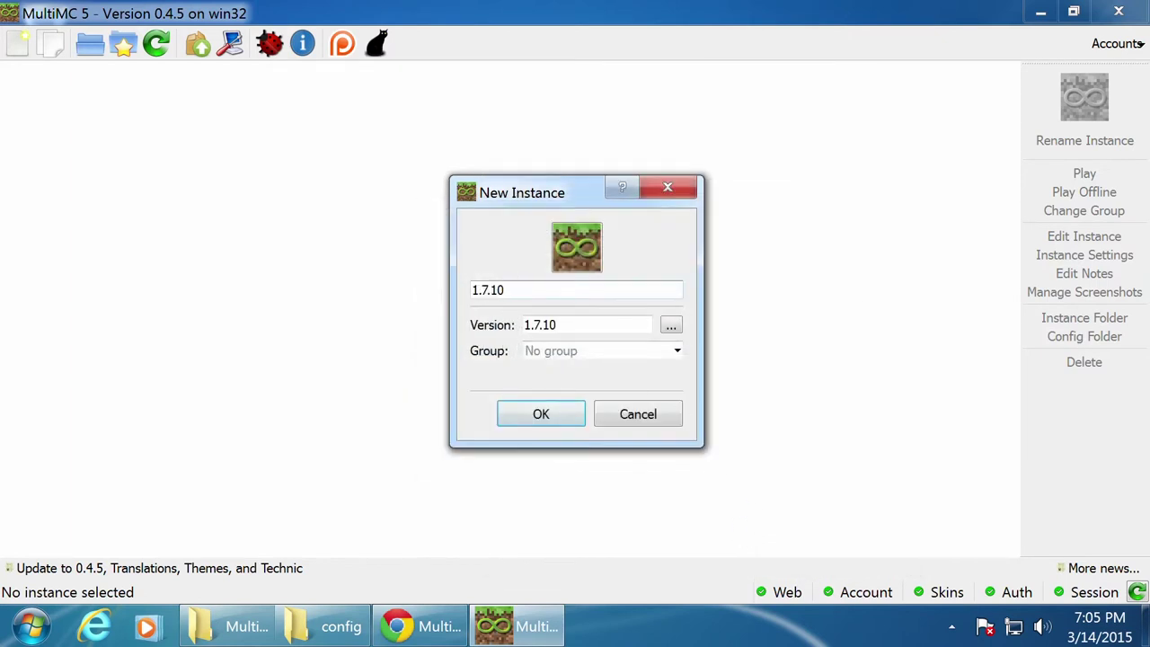
click(537, 419)
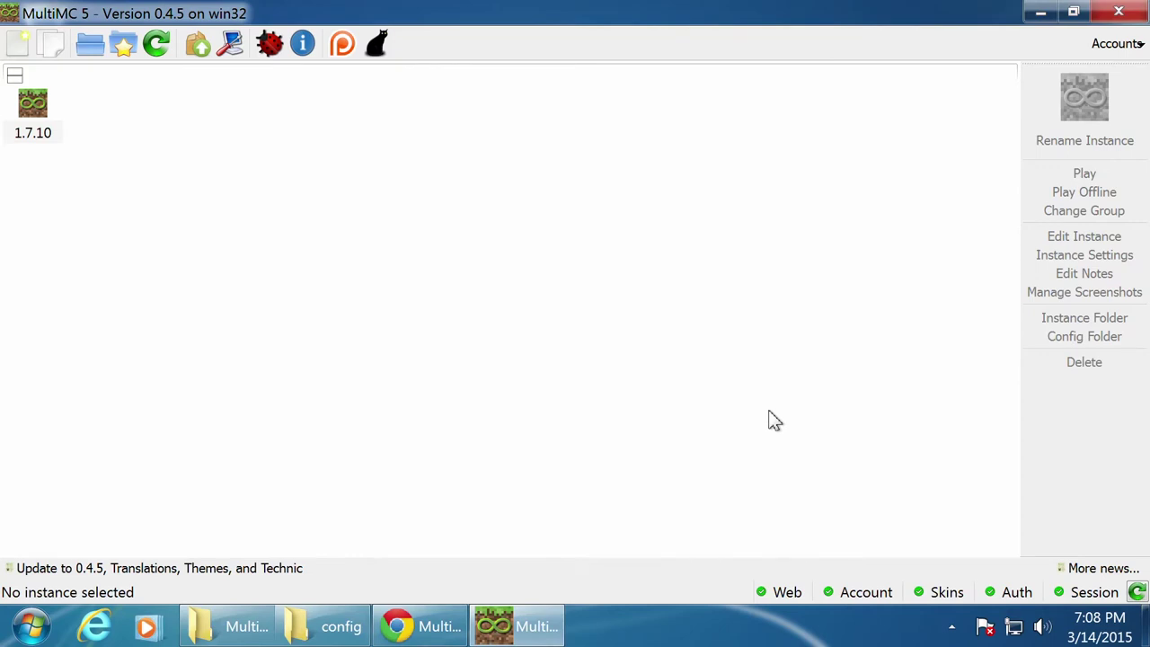
Step: Launch the 1.7.10 instance, bring the Minecraft window to the front, and make it full screen
click(32, 104)
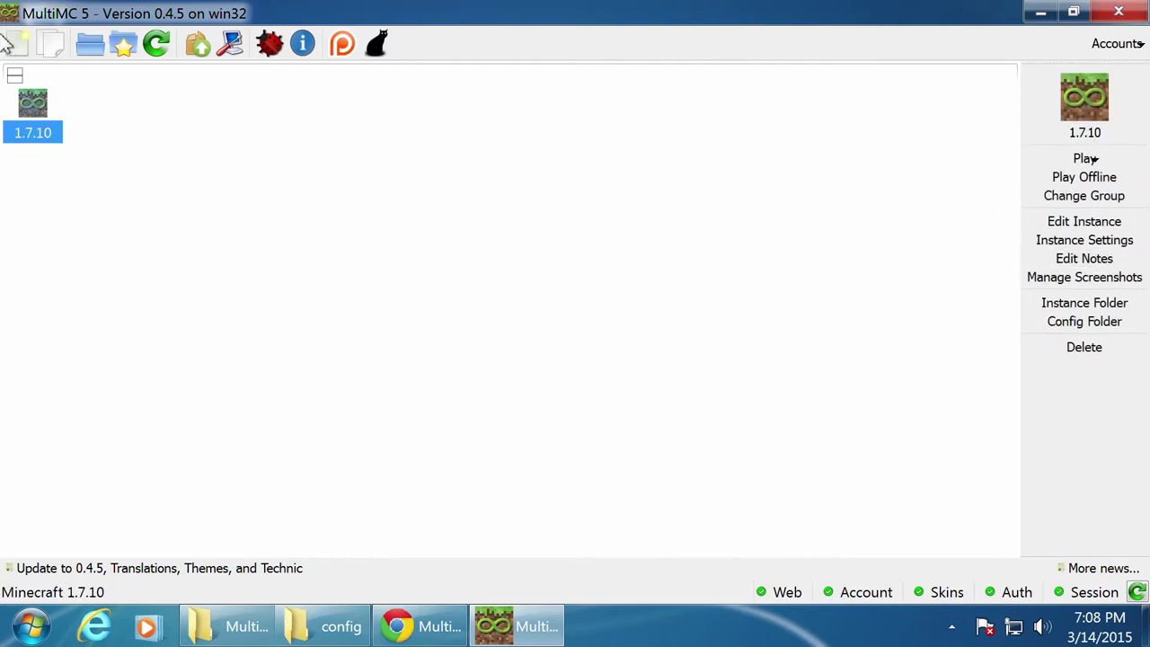
double_click(34, 106)
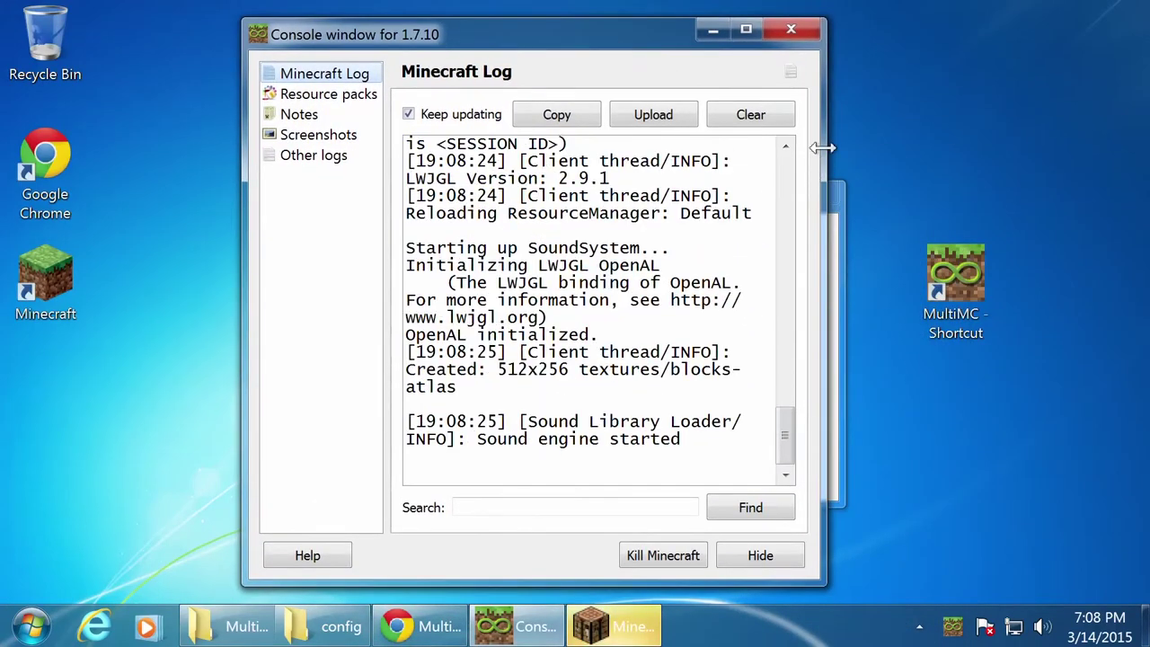
click(643, 634)
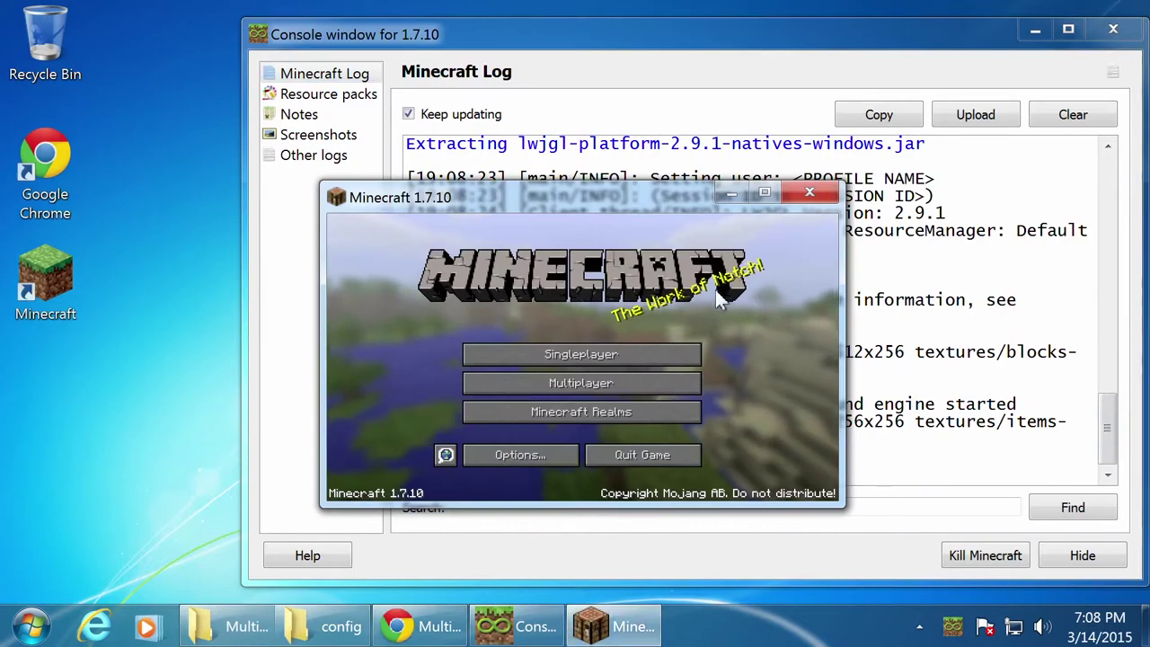
key(F11)
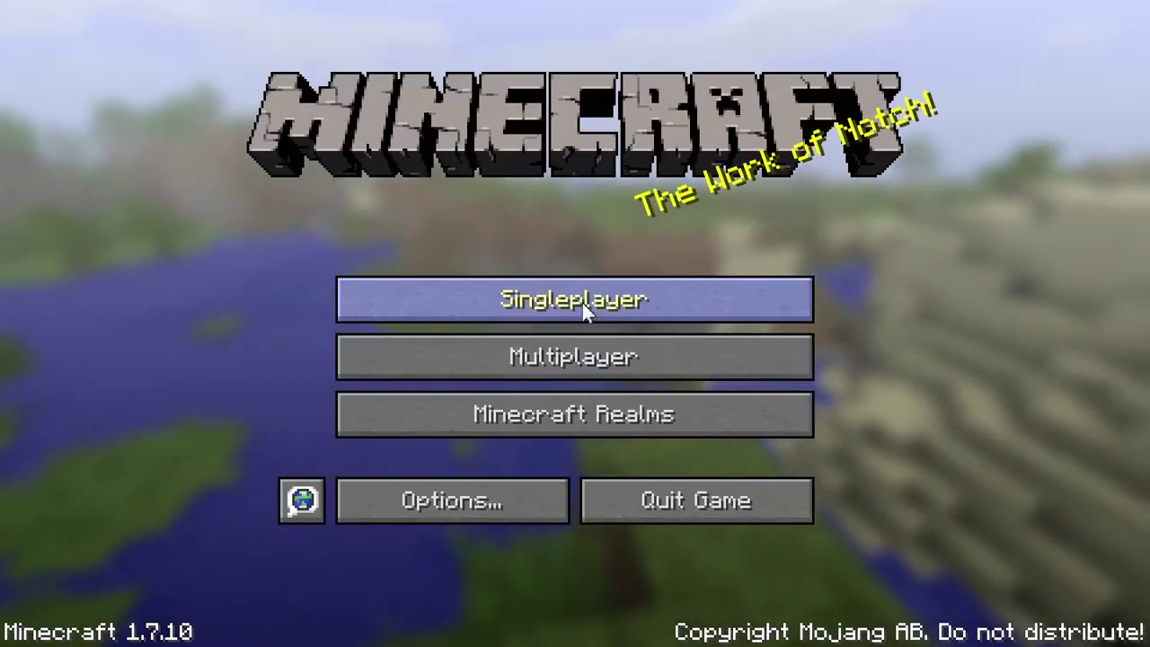
Step: View the singleplayer world list, return to the title screen, and quit the game
click(582, 306)
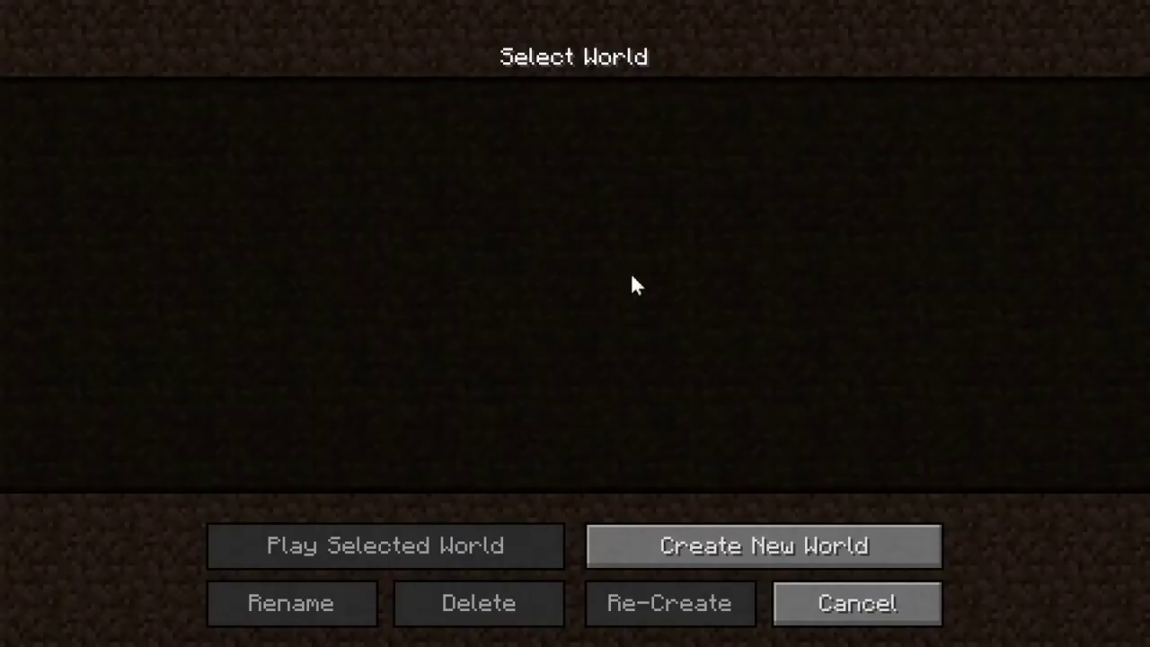
click(873, 609)
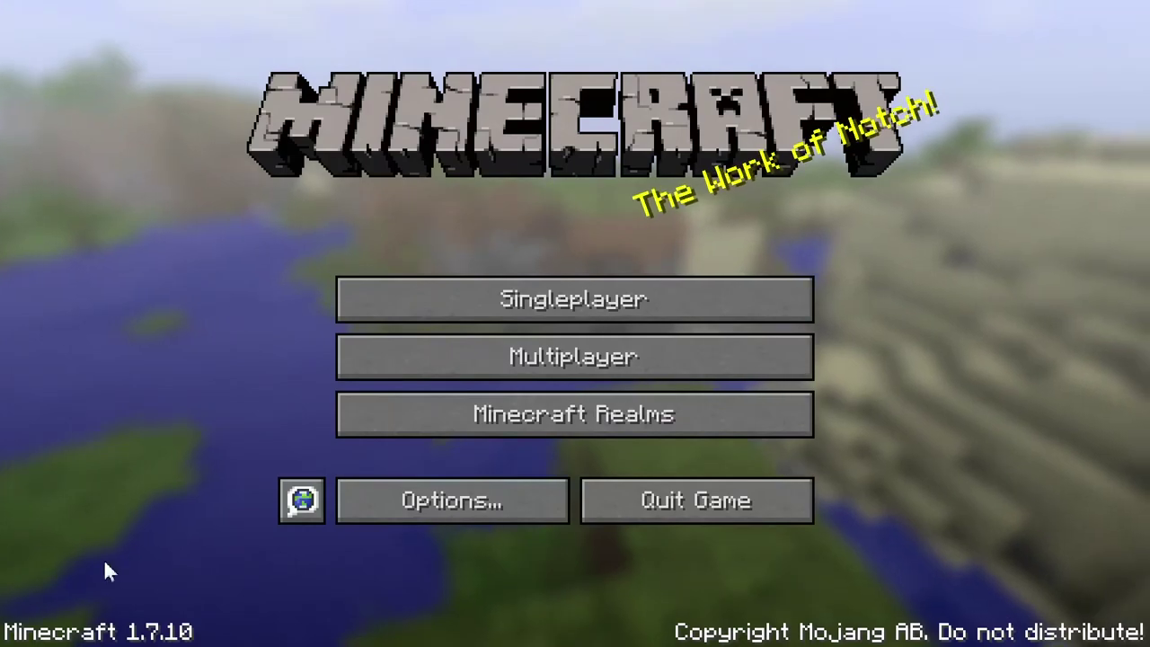
click(749, 502)
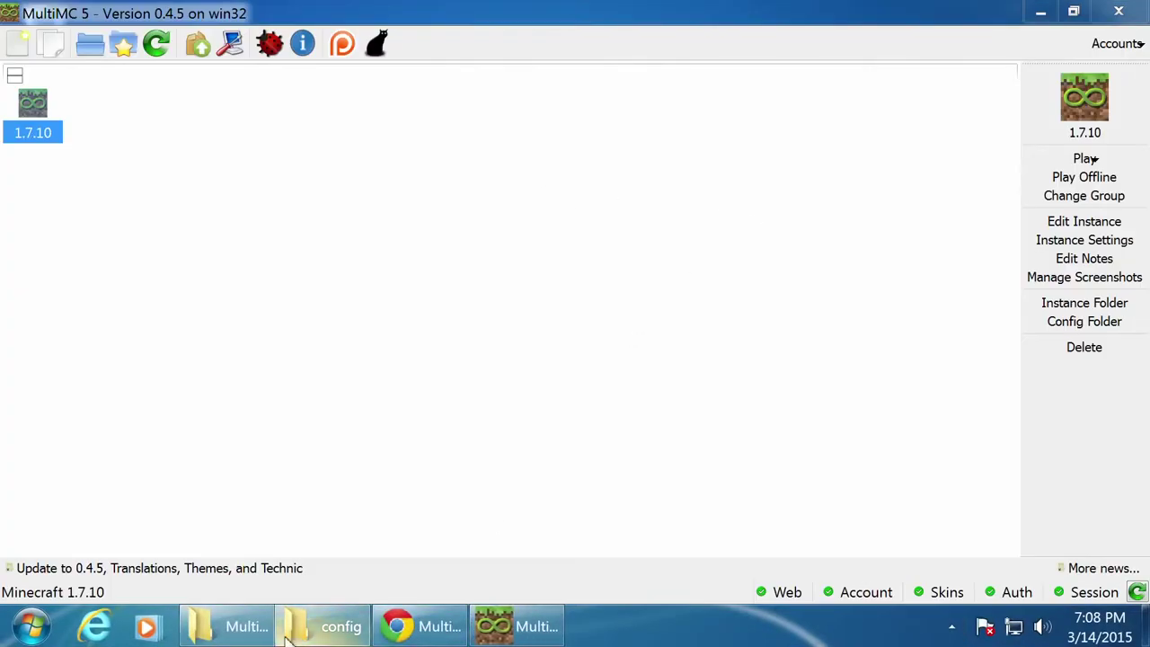
Step: Compare the path and contents of the standard .minecraft config folder with those of the C:\games\MultiMC folder
click(243, 626)
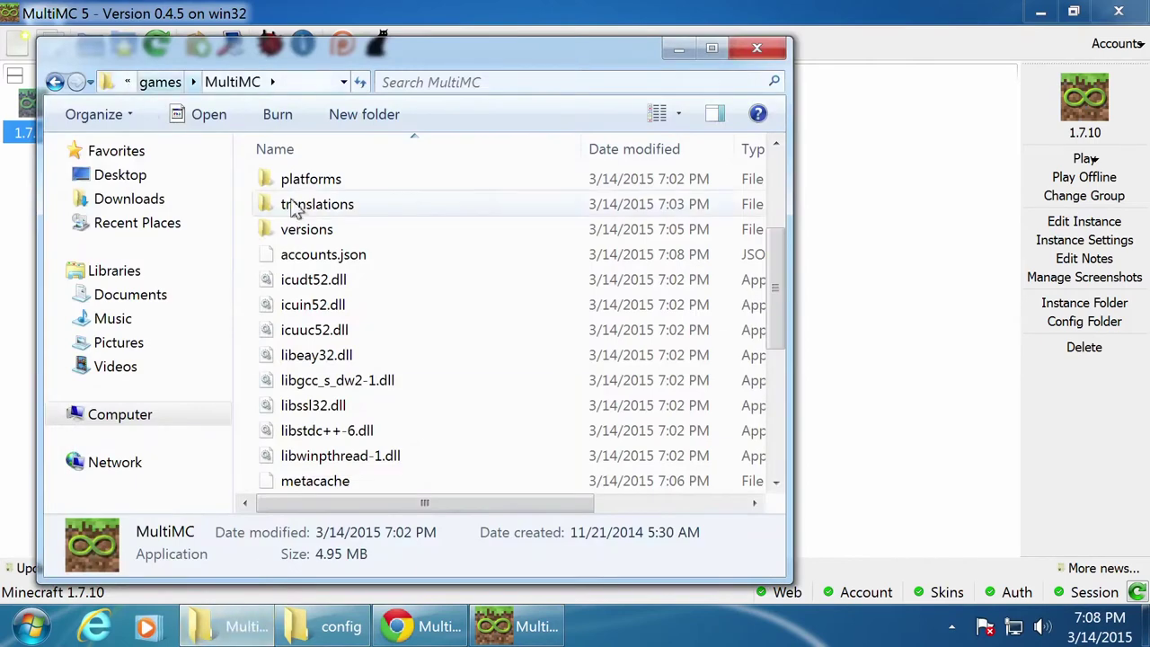
click(310, 626)
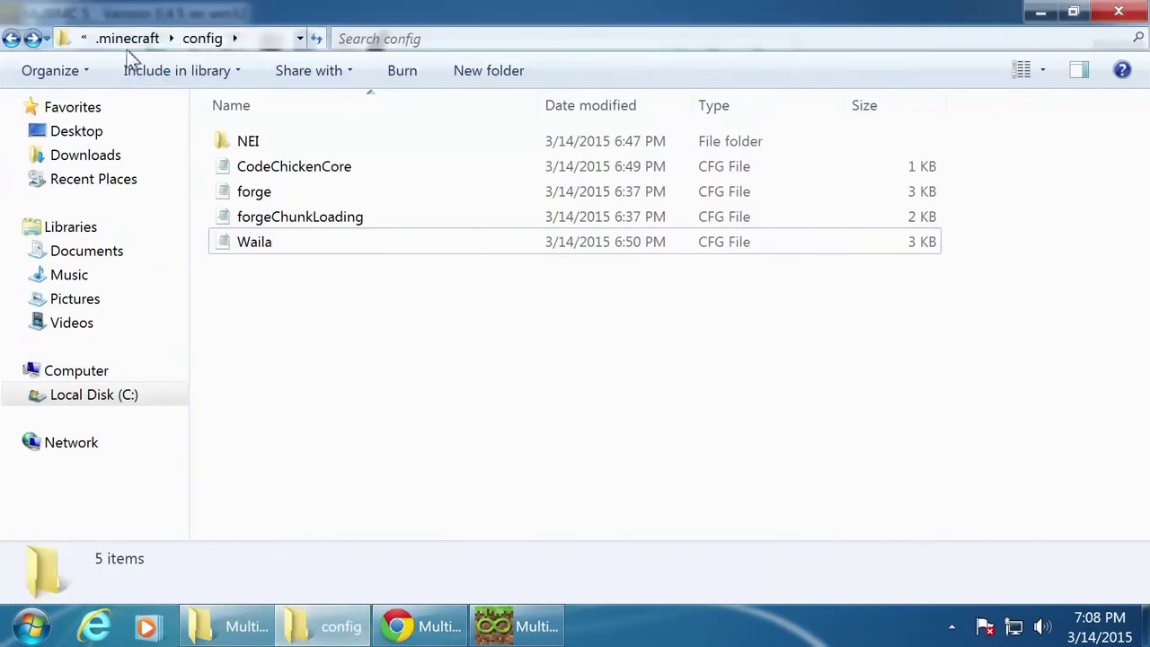
click(268, 40)
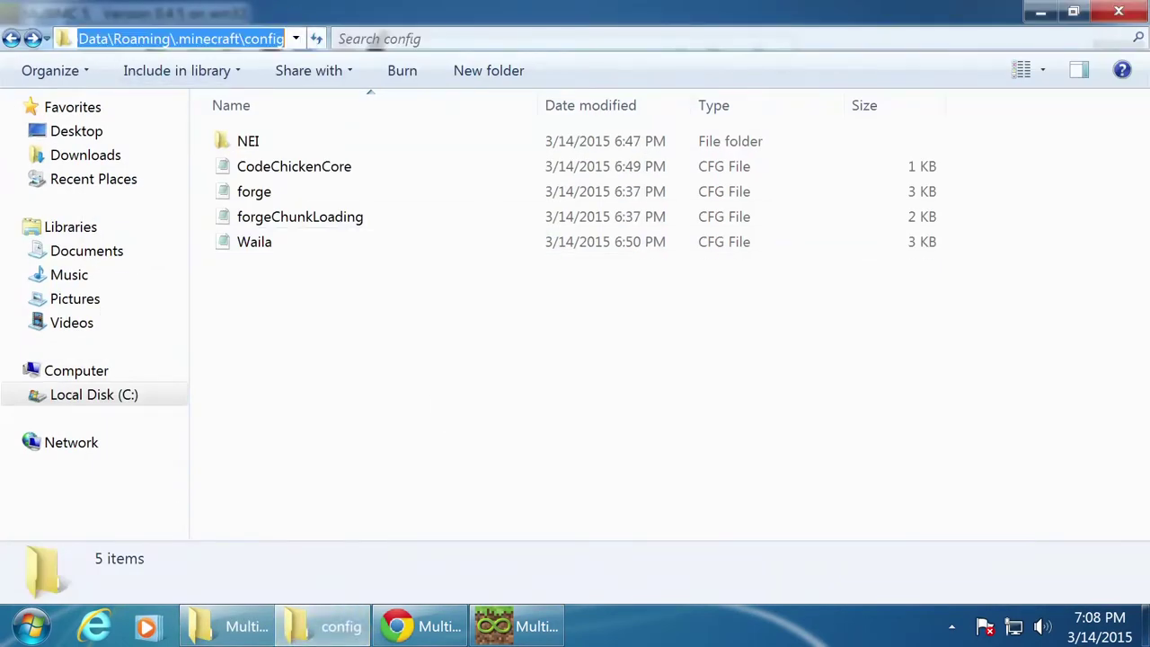
click(436, 372)
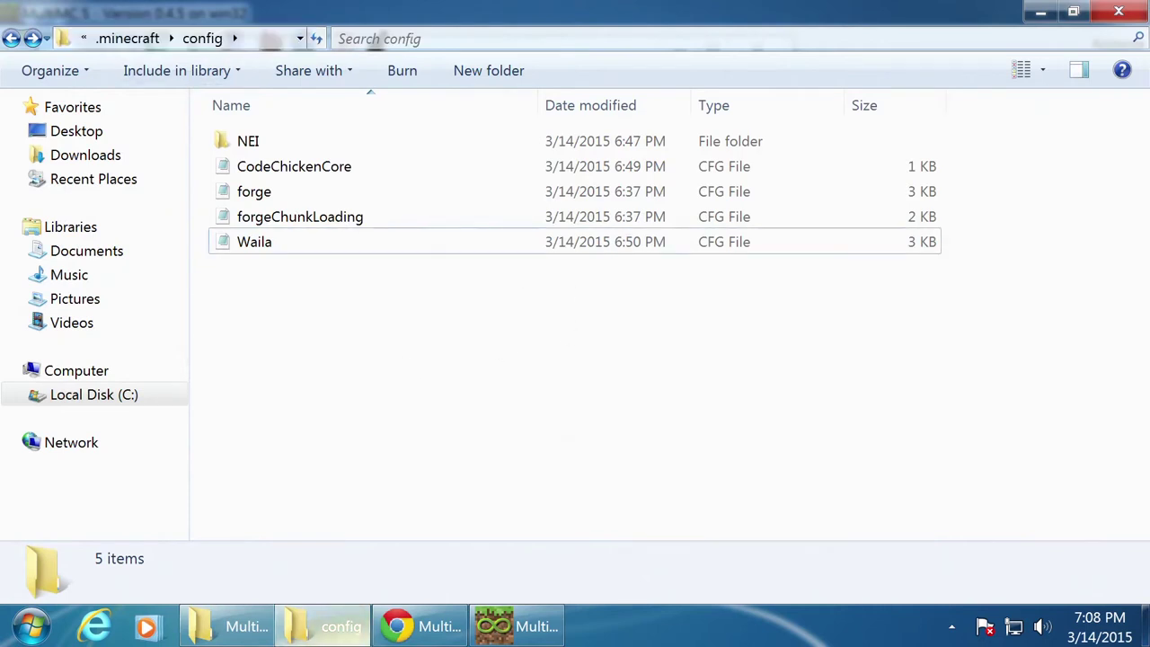
click(226, 629)
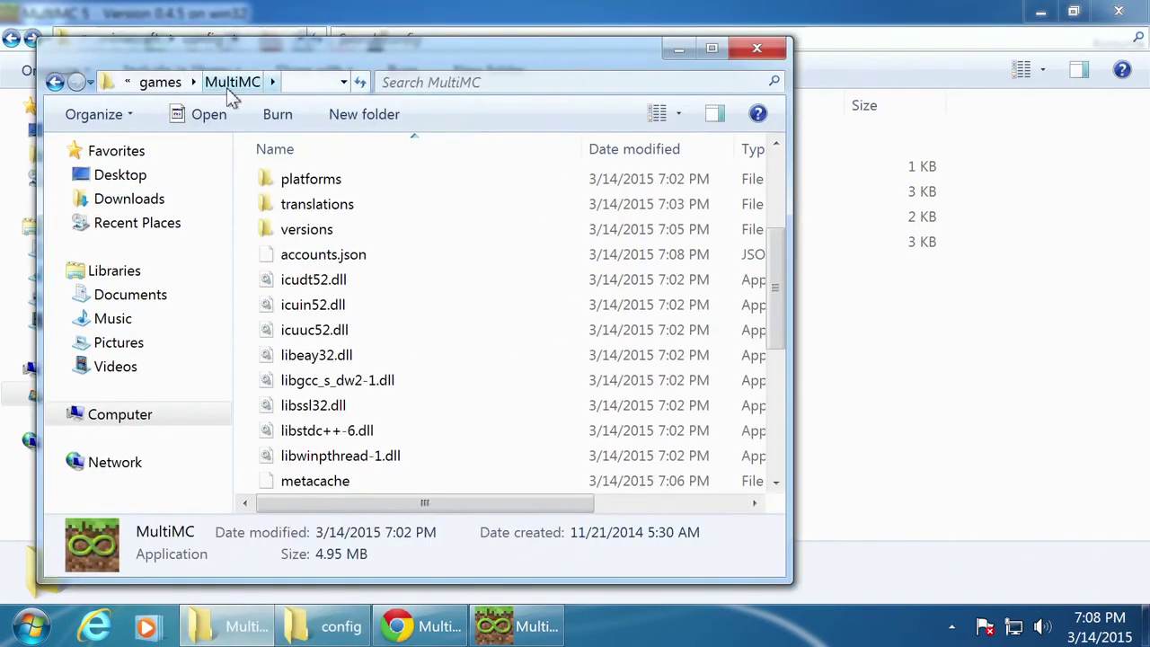
scroll(486, 310, up, 3)
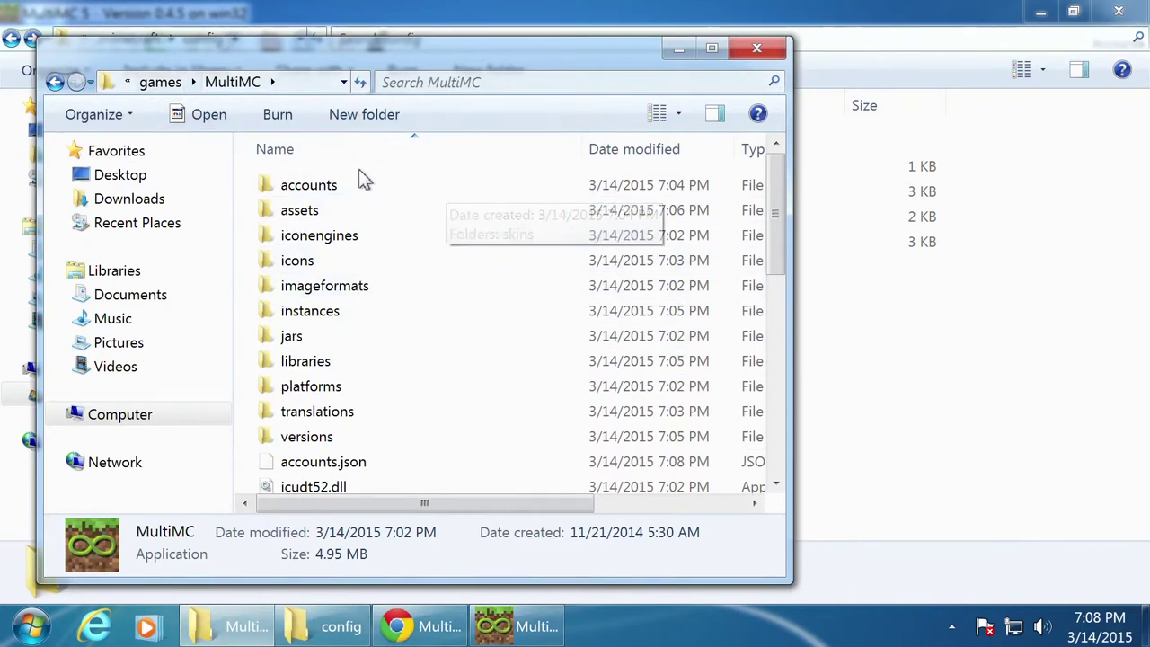
Step: Open the minecraft folder of the 1.7.10 instance inside MultiMC's instances folder
click(298, 318)
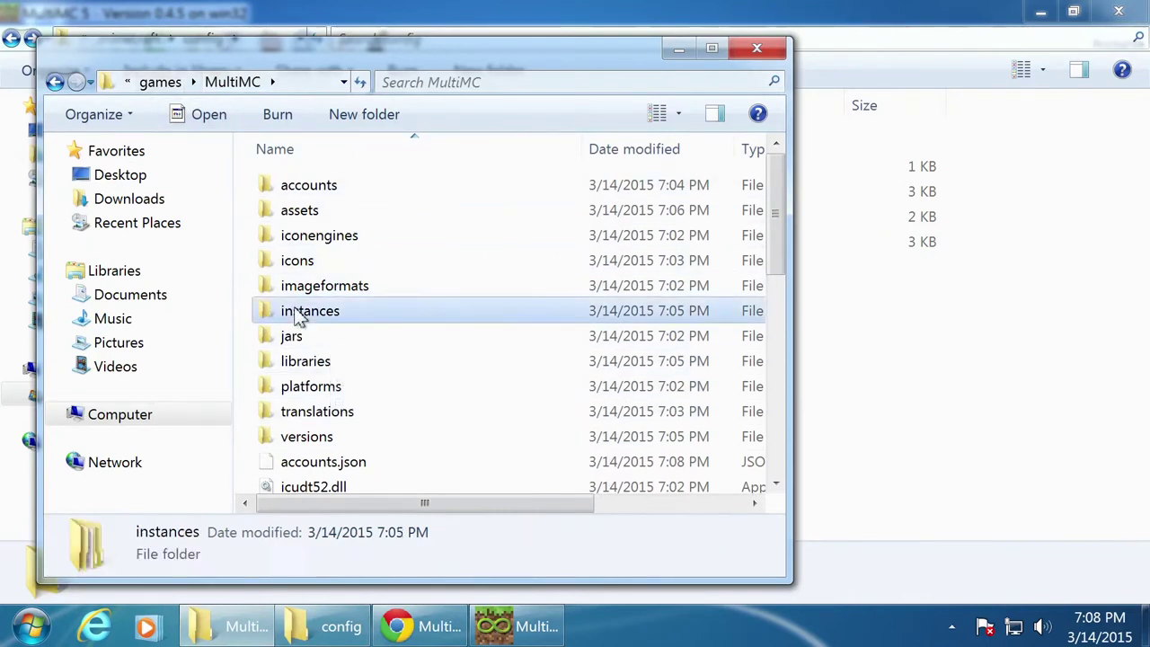
double_click(298, 318)
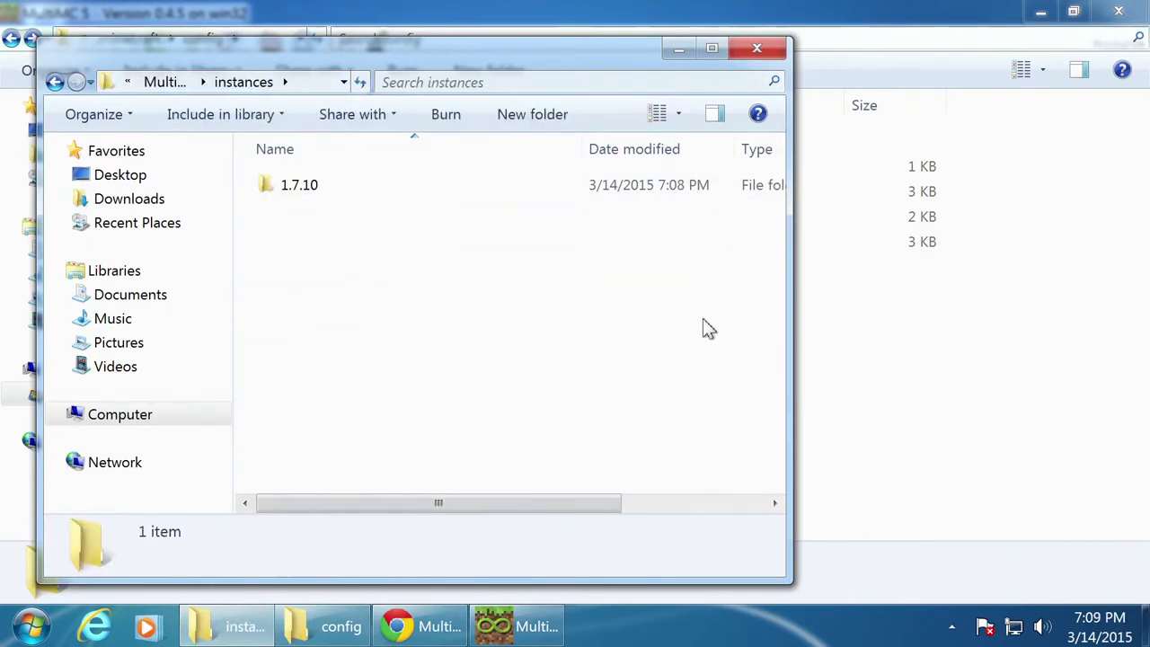
double_click(288, 187)
double_click(319, 191)
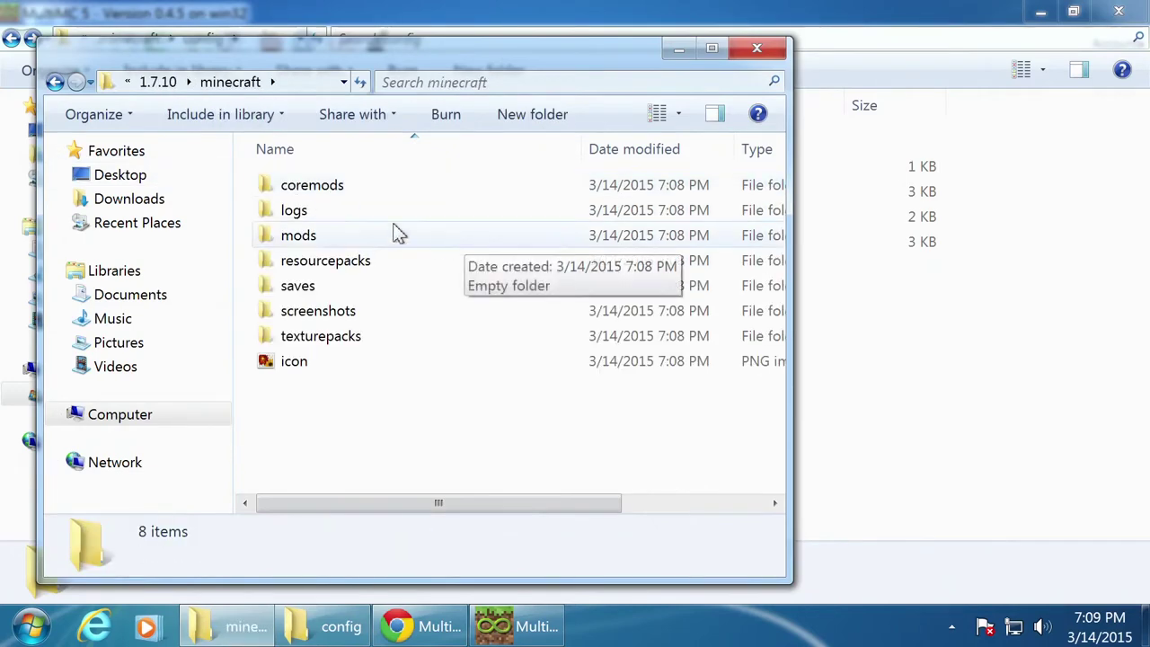
Step: Go up from config to the standard .minecraft folder and compare its contents with the 1.7.10 instance's minecraft folder
drag(453, 52, 778, 57)
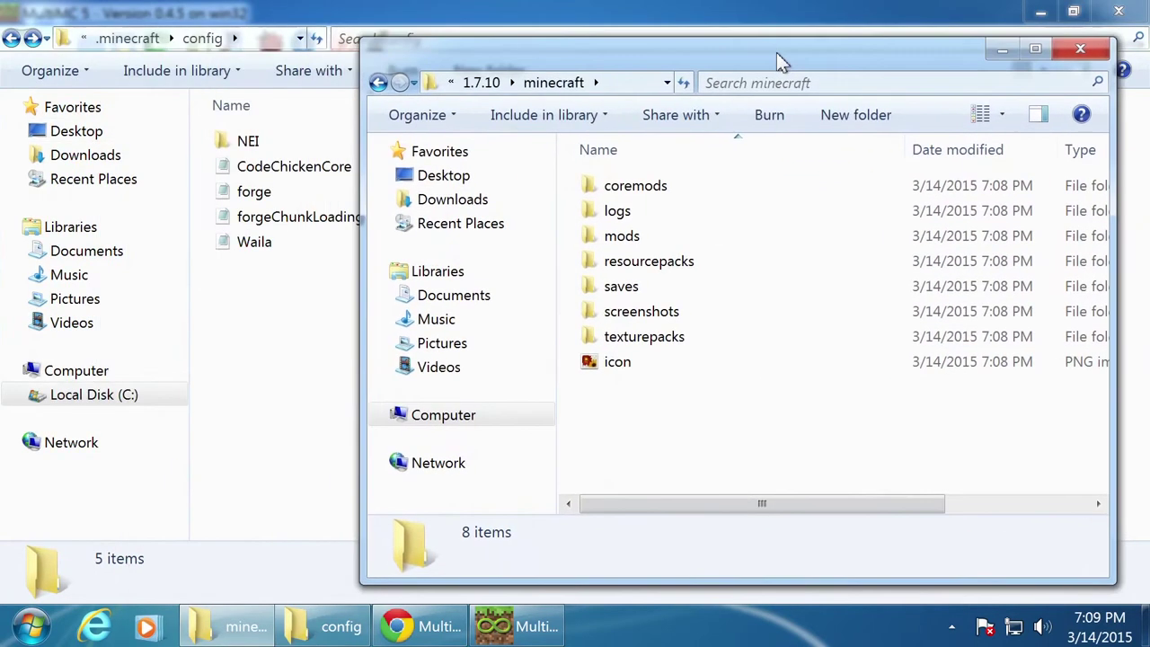
click(233, 405)
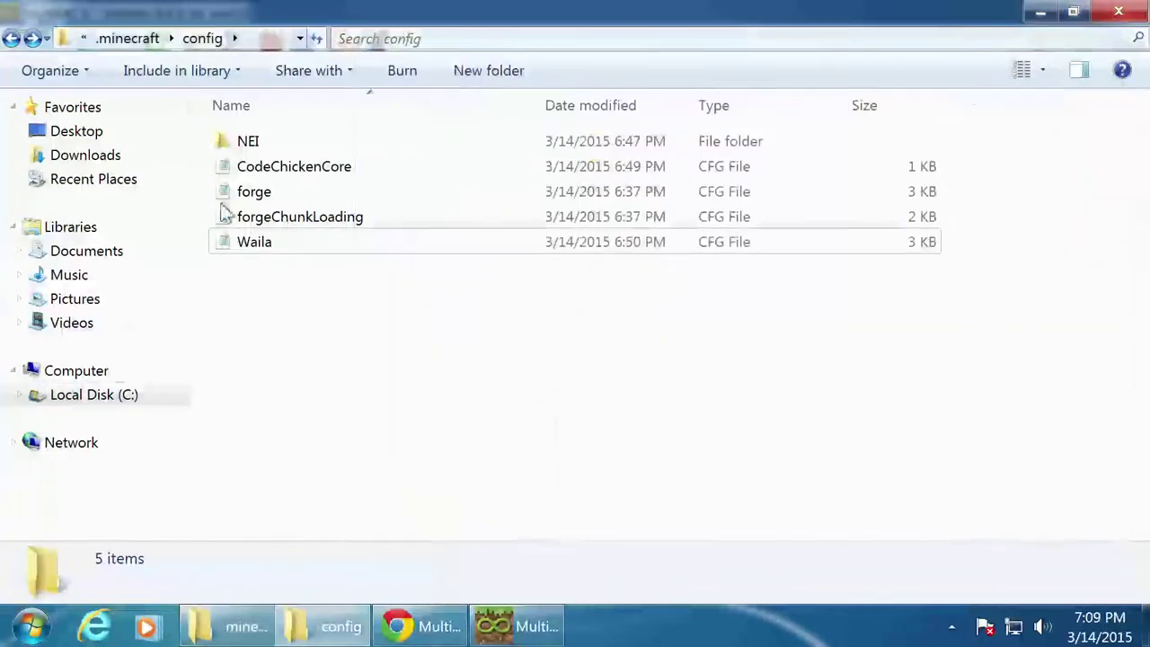
click(147, 40)
click(355, 636)
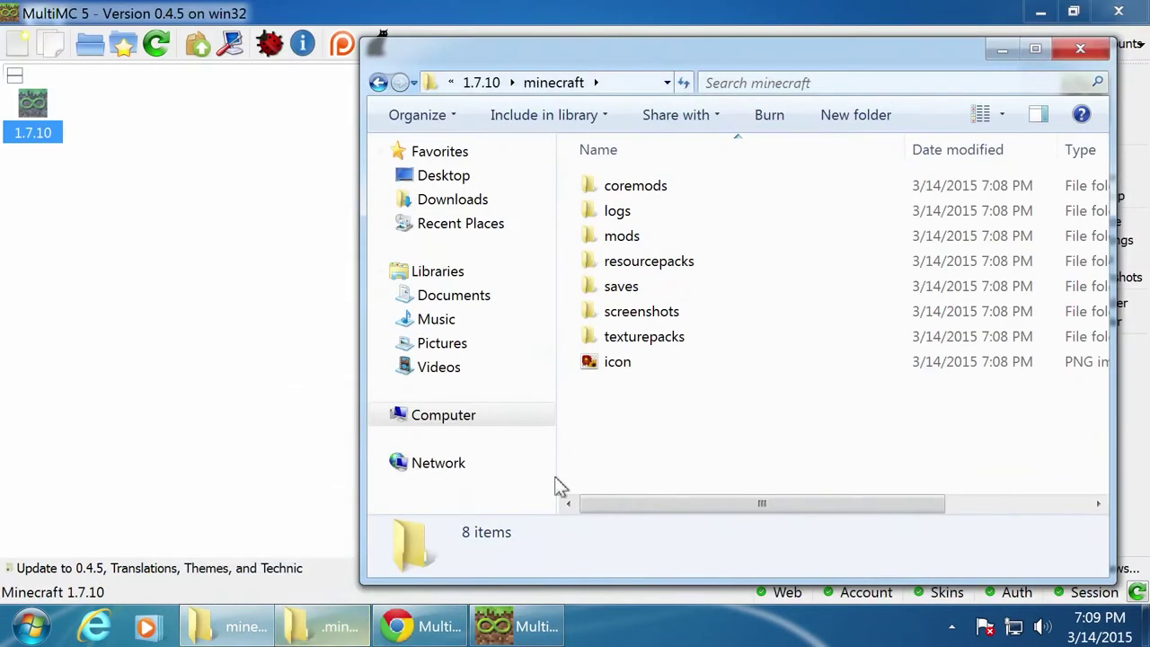
click(318, 633)
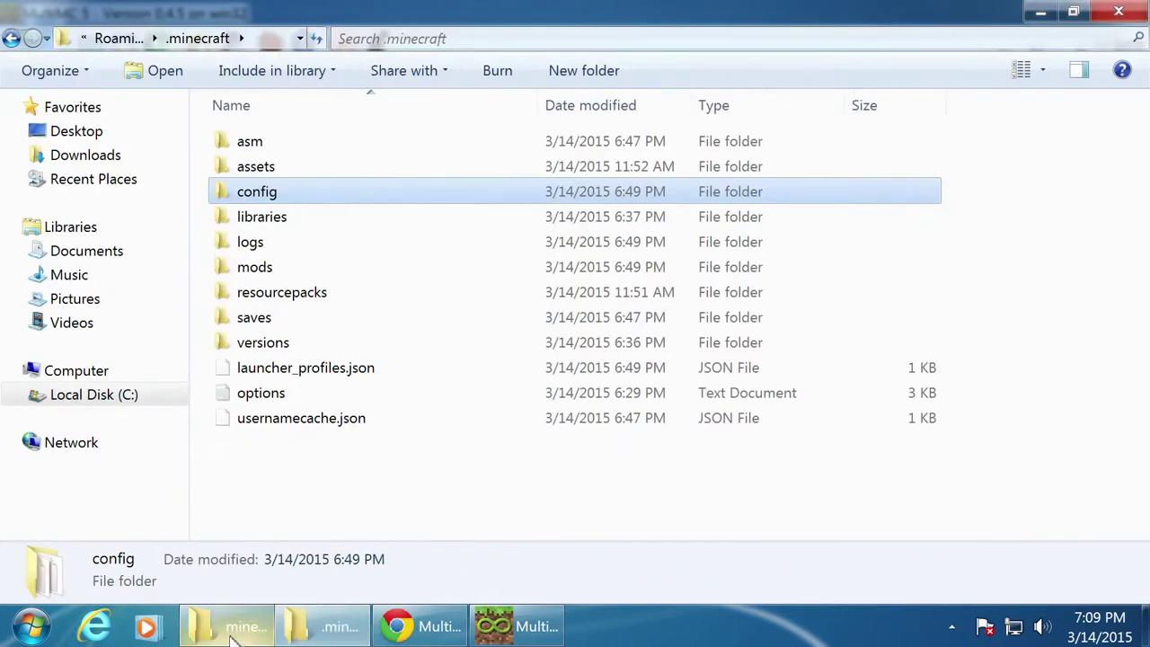
click(319, 632)
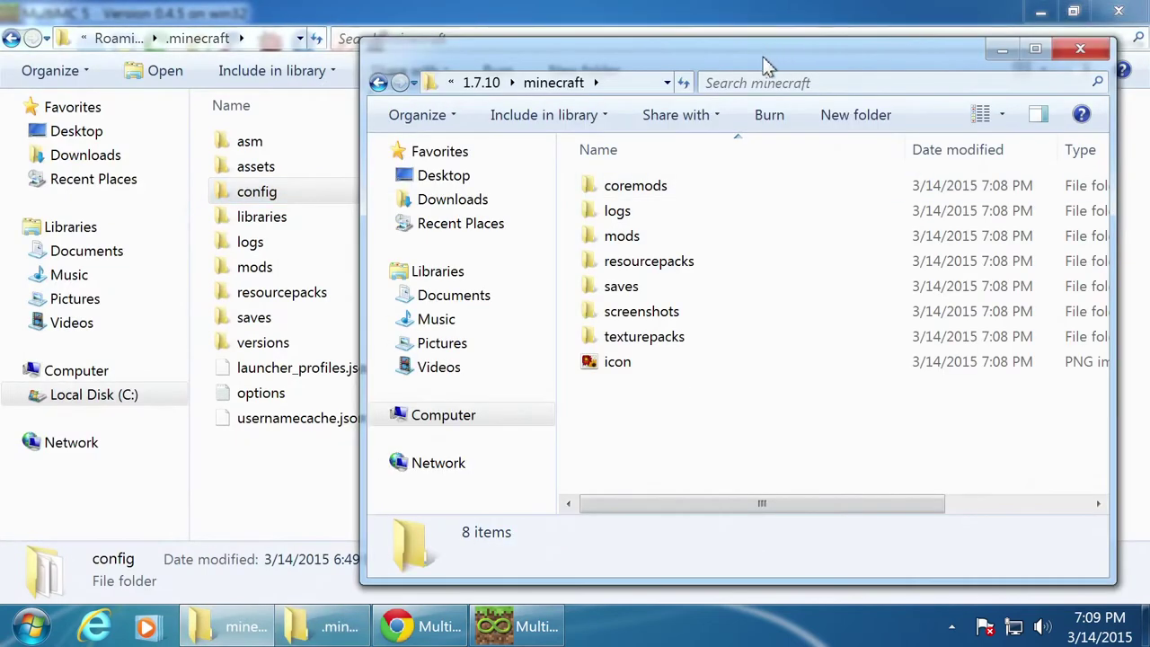
drag(762, 56, 777, 45)
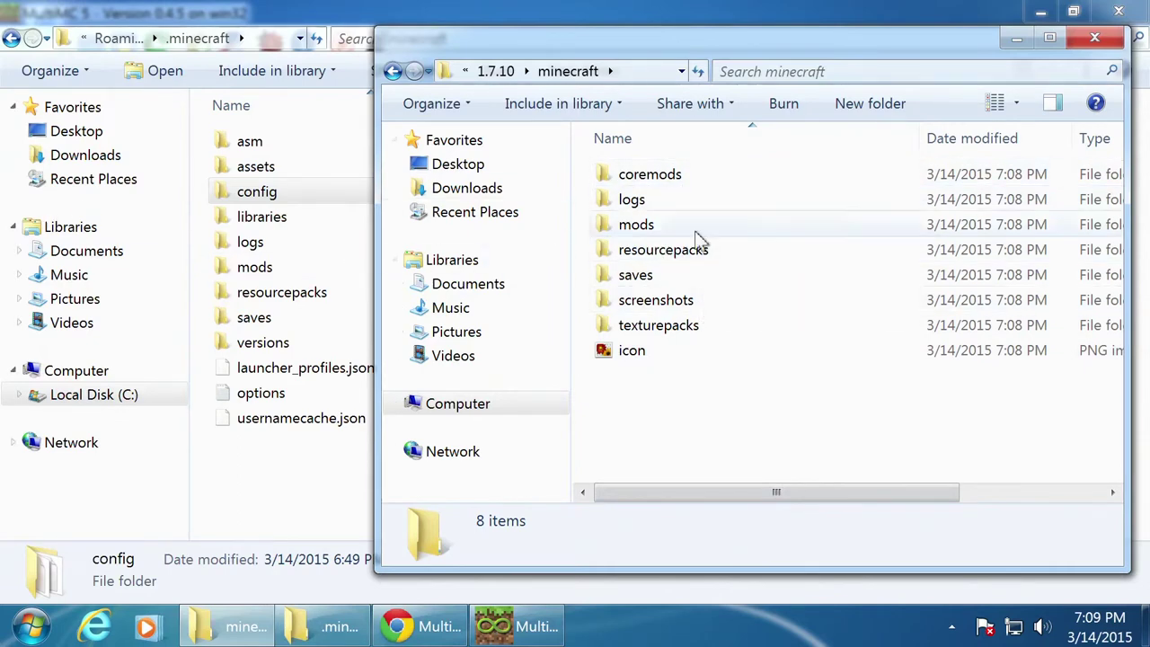
drag(689, 40, 406, 30)
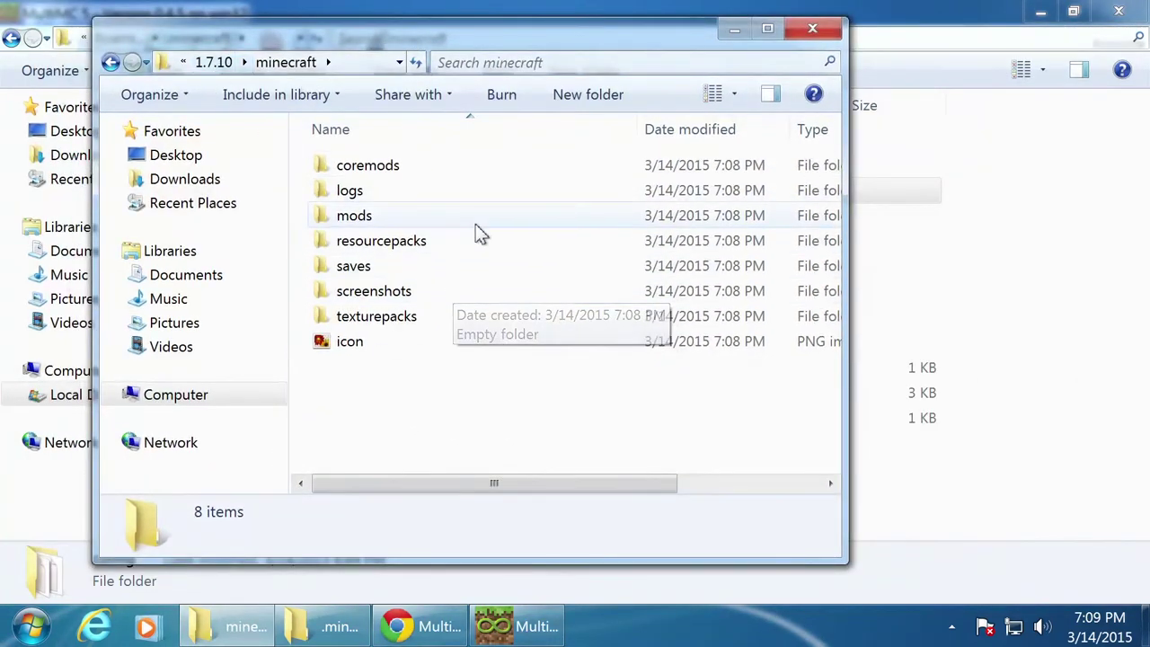
click(539, 631)
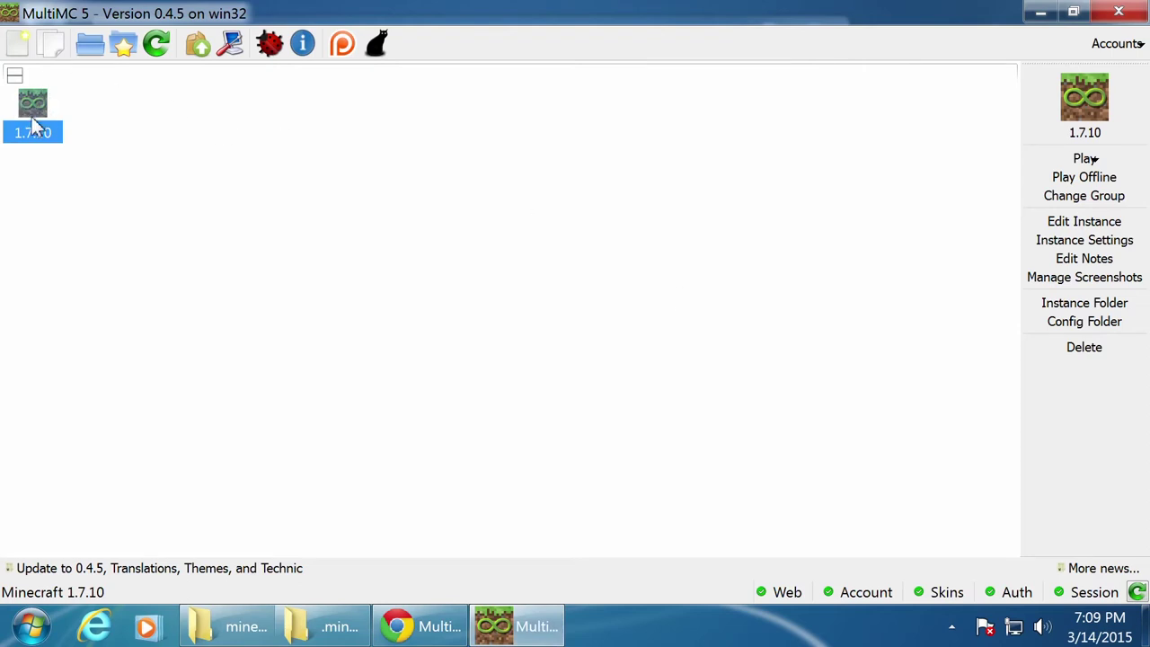
click(19, 43)
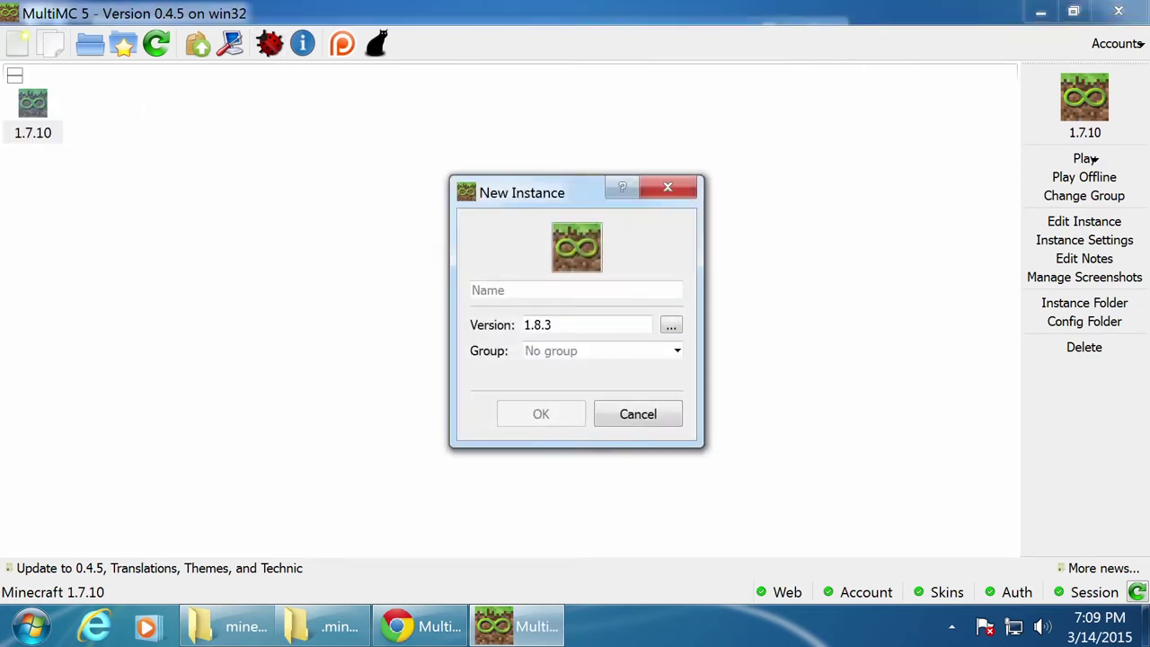
text(ds)
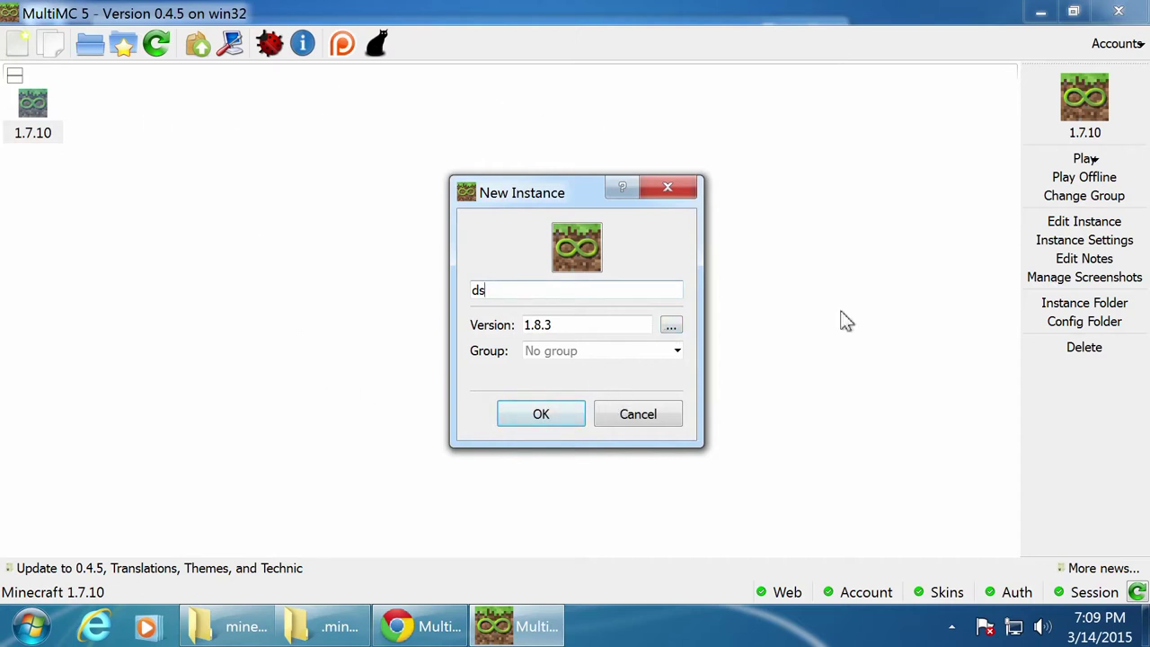
click(652, 427)
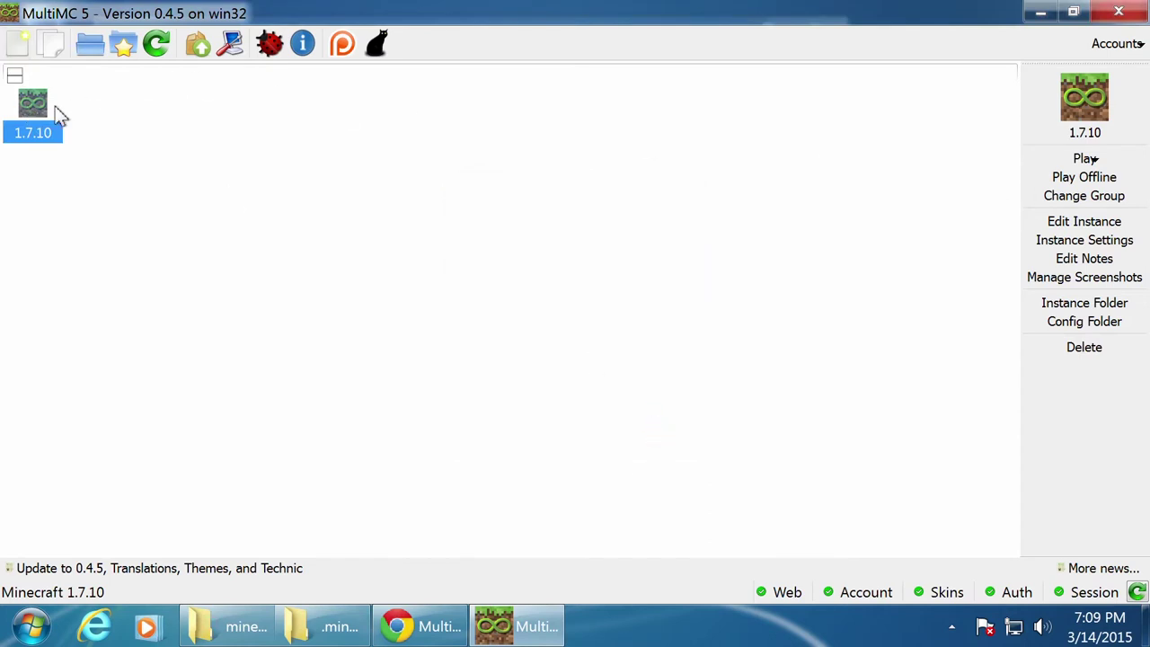
Step: Open the 1.7.10 instance for editing and view the list of selectable Minecraft versions without changing the version
click(1049, 223)
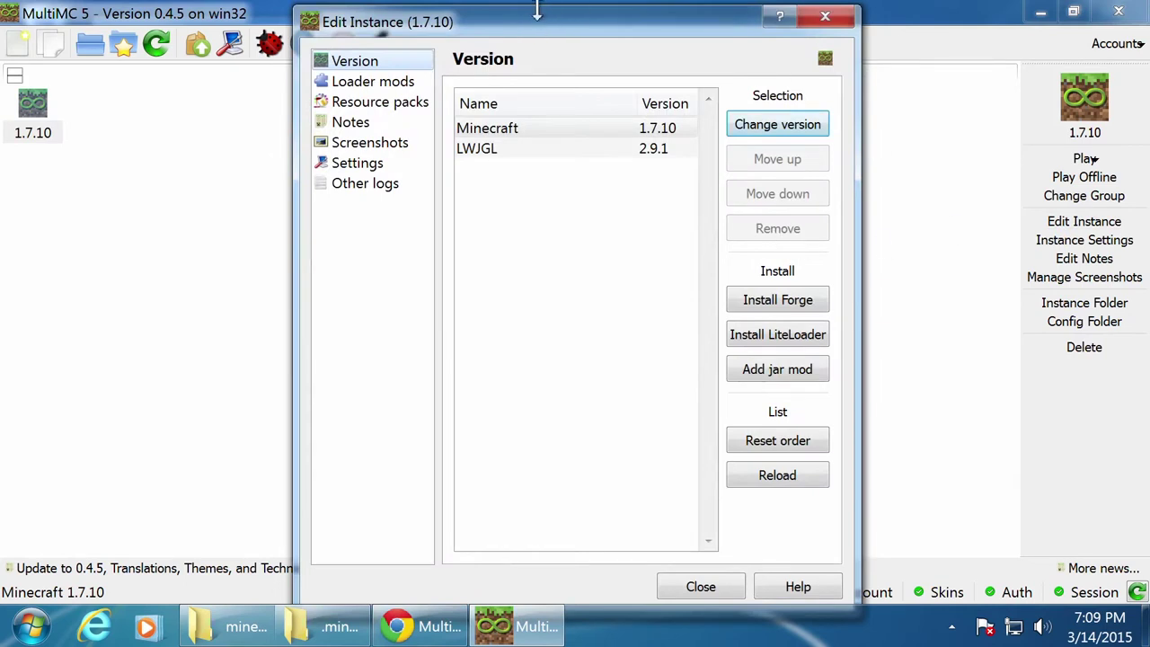
drag(537, 10, 571, 39)
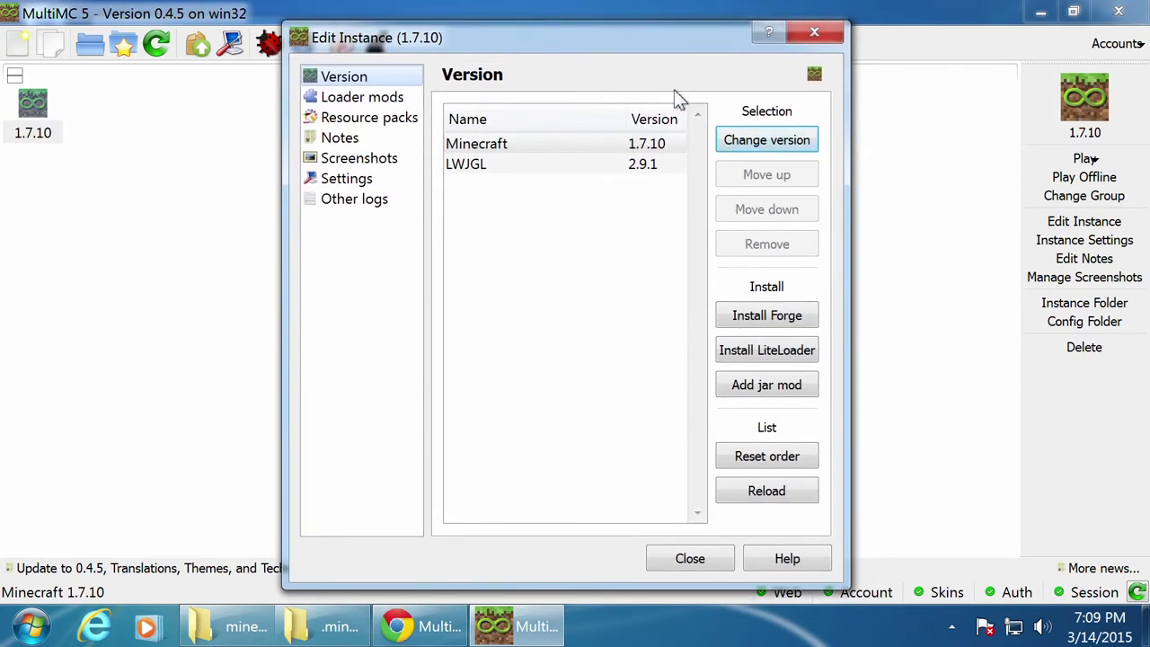
click(764, 142)
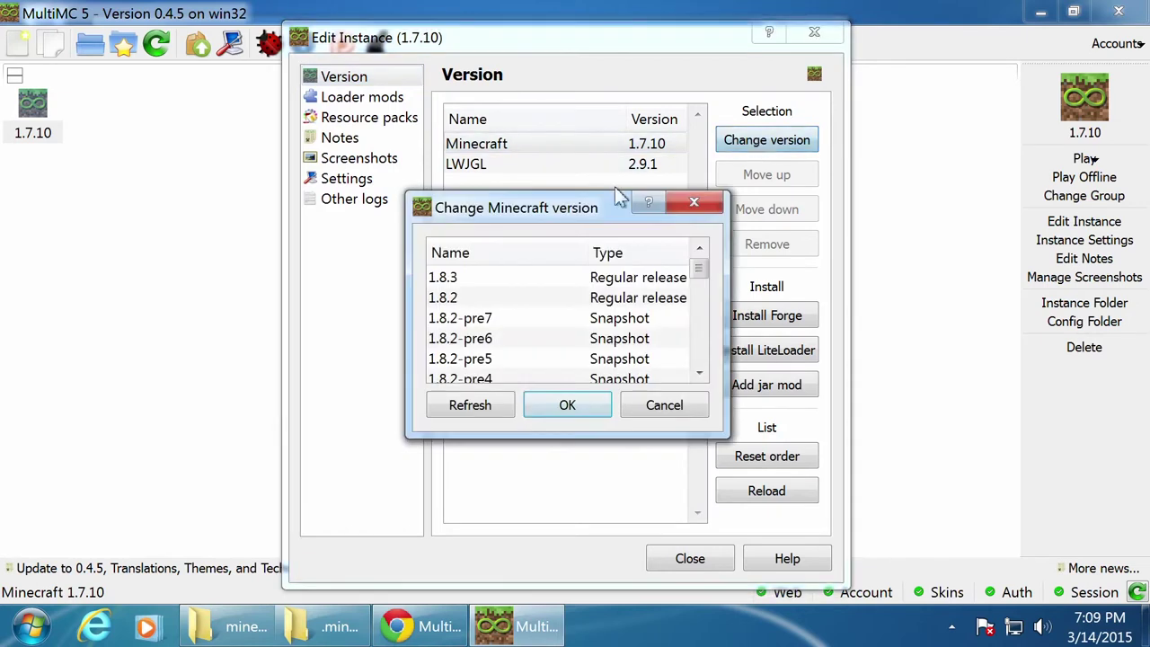
click(669, 404)
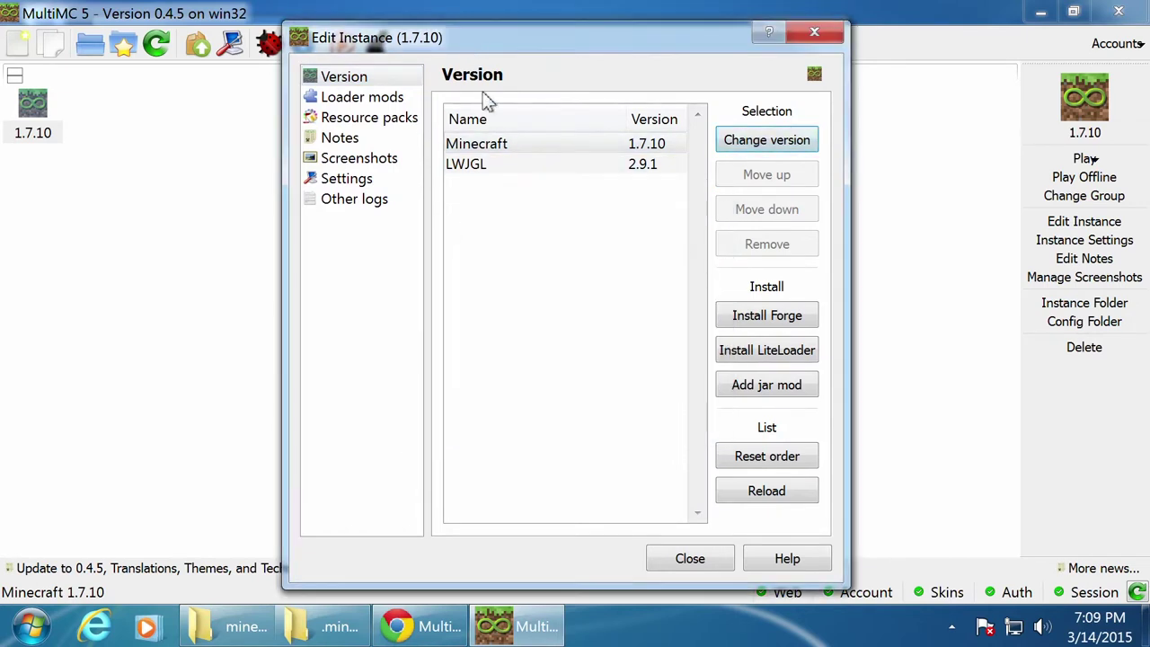
Step: Install Forge 10.13.2.1307 for Minecraft 1.7.10 in the instance and finish editing it
click(780, 322)
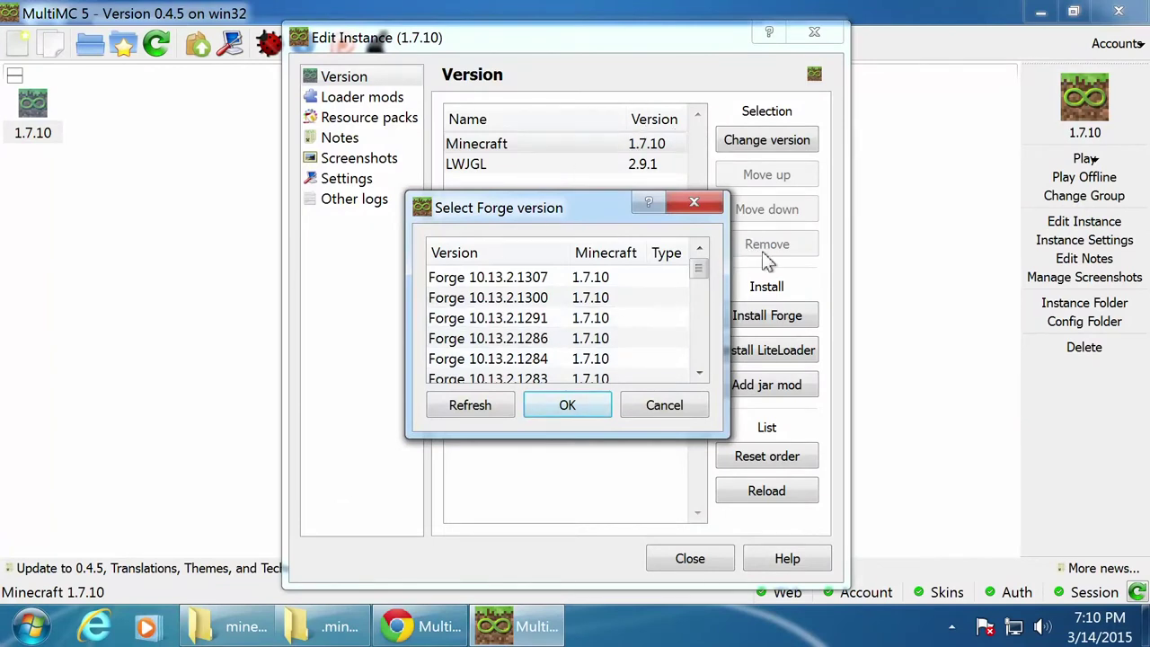
mouse_move(705, 274)
mouse_down()
mouse_move(698, 354)
mouse_move(710, 272)
mouse_up()
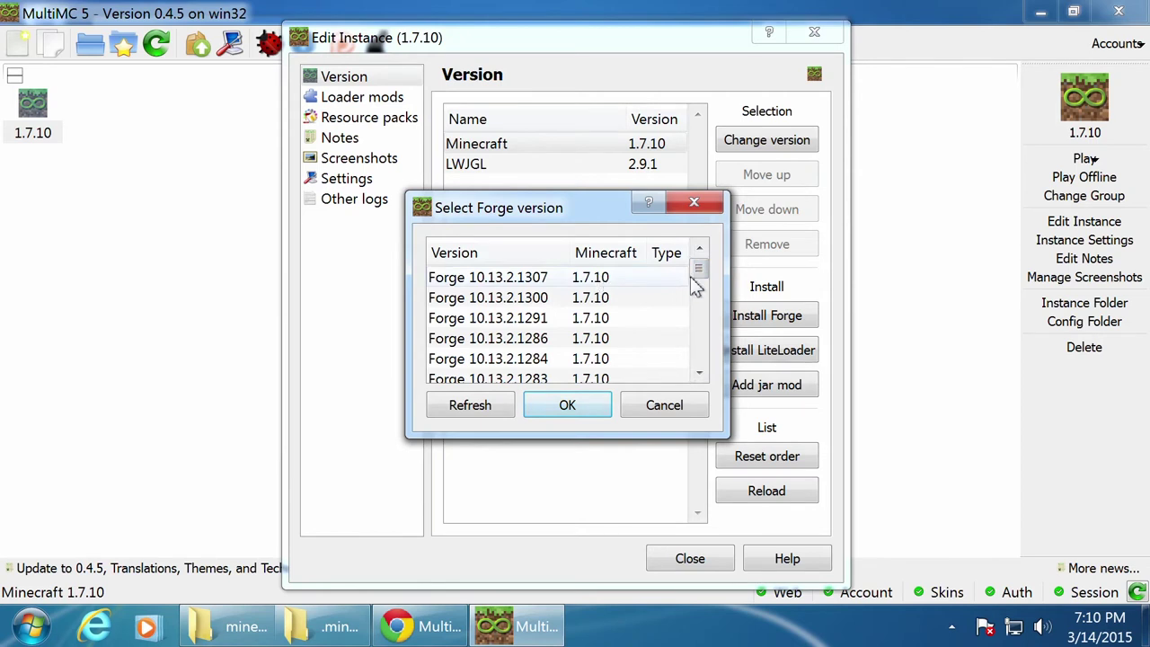
click(510, 278)
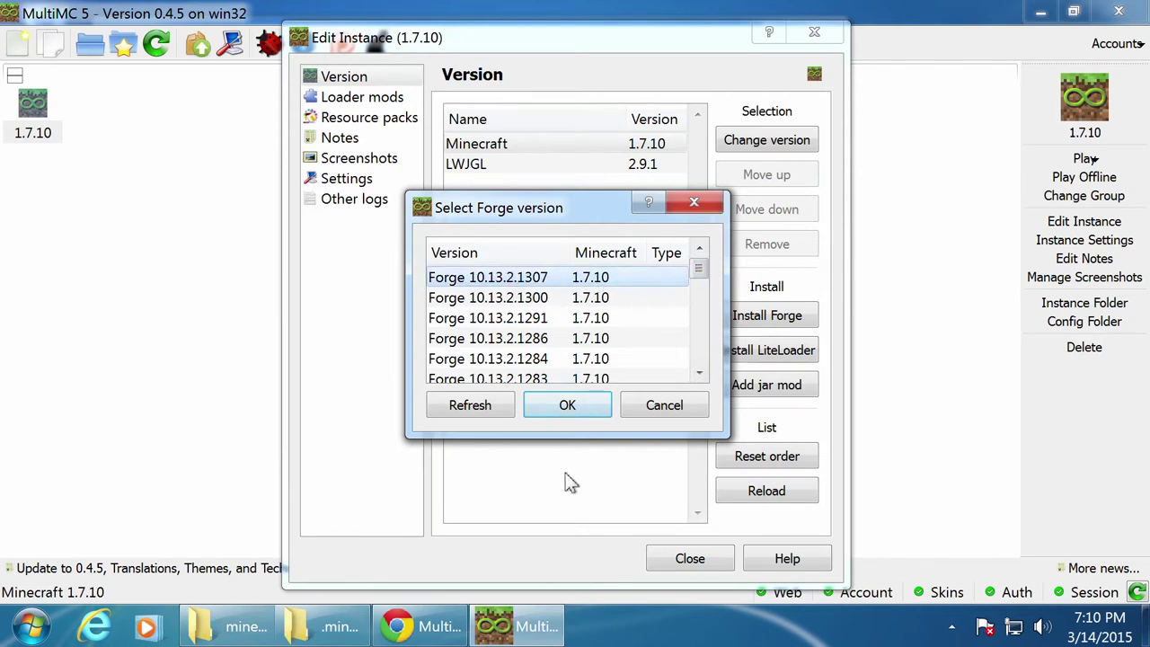
click(577, 404)
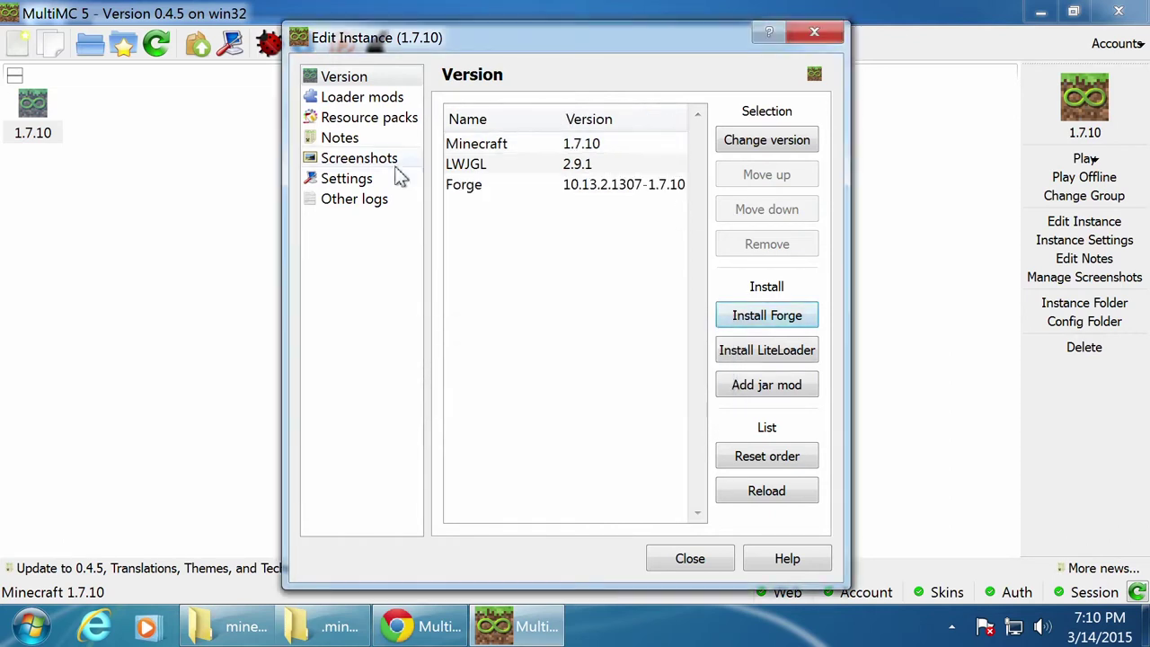
click(467, 188)
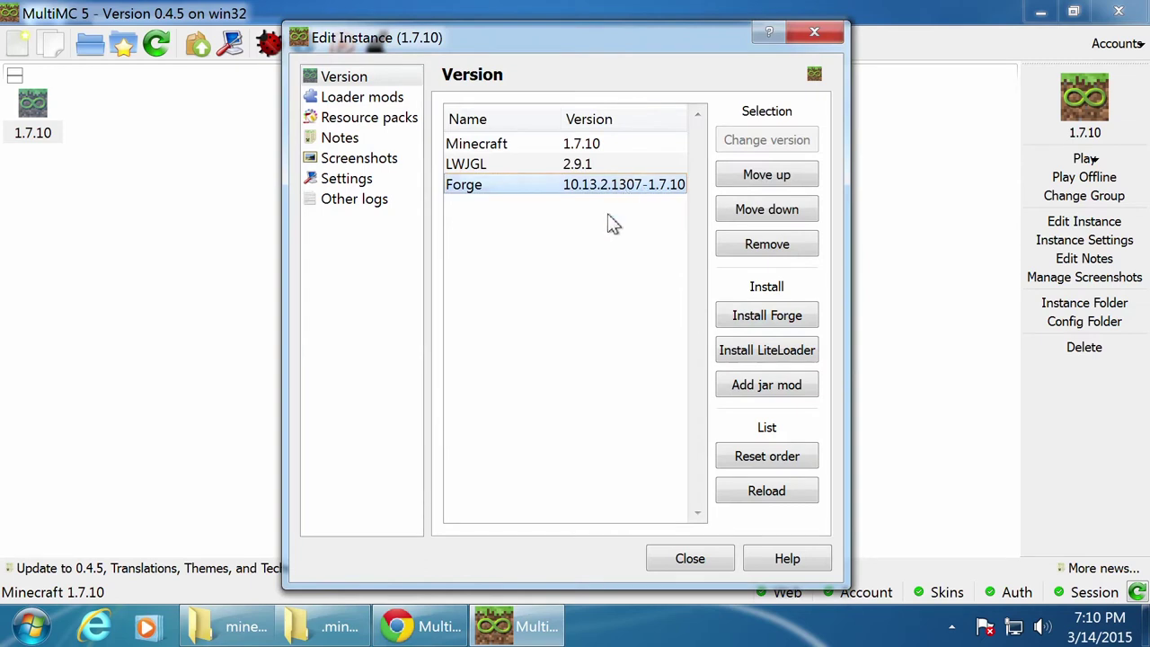
click(690, 559)
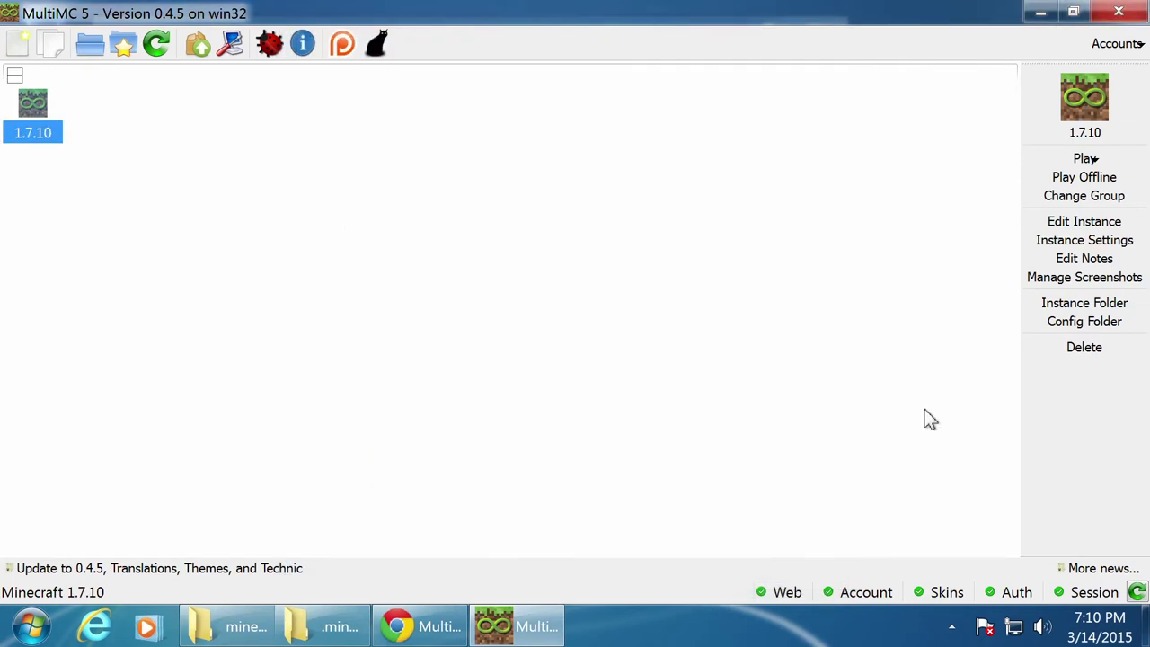
Step: Launch the 1.7.10 instance with Forge, view the title screen in full screen, and quit the game
double_click(34, 105)
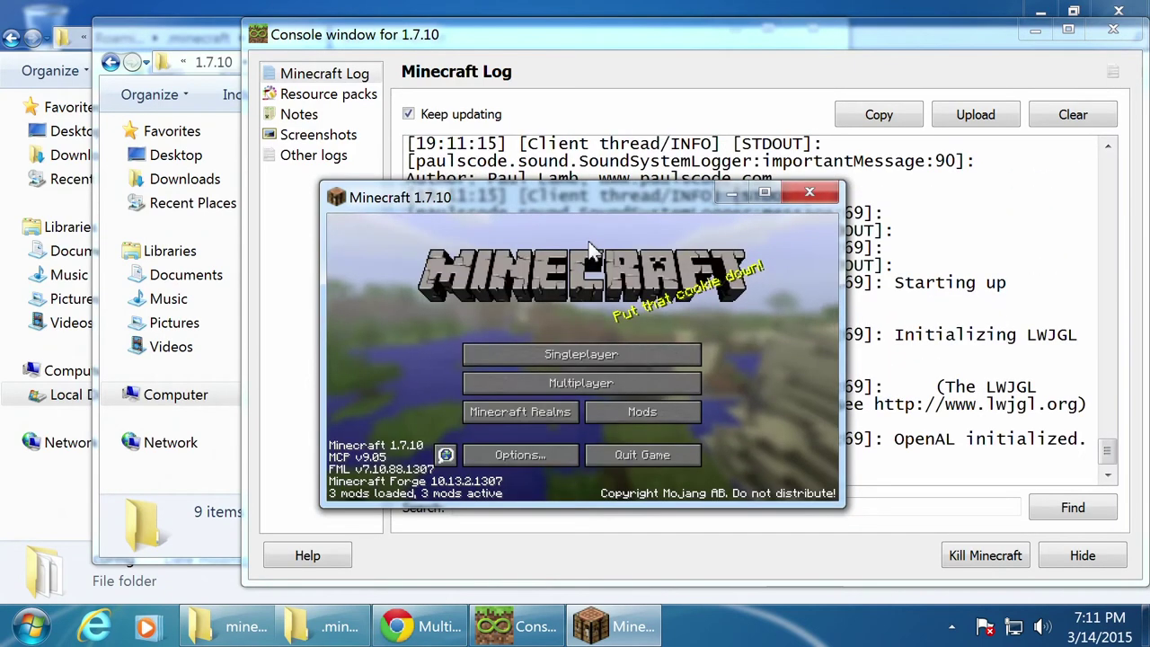
key(F11)
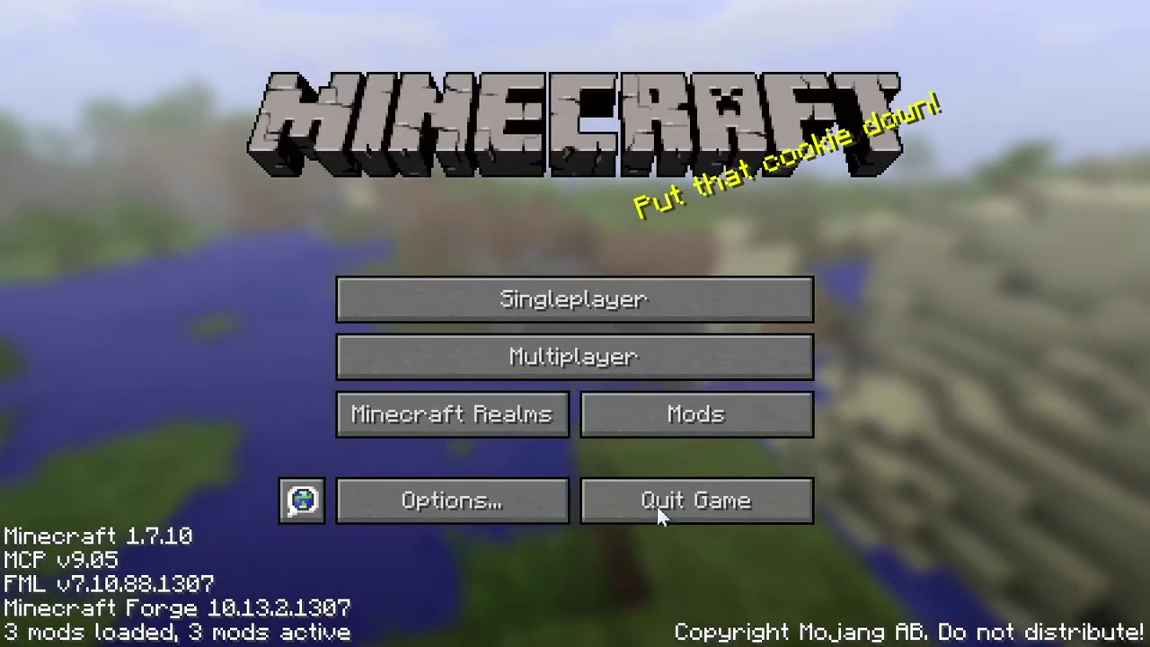
click(719, 504)
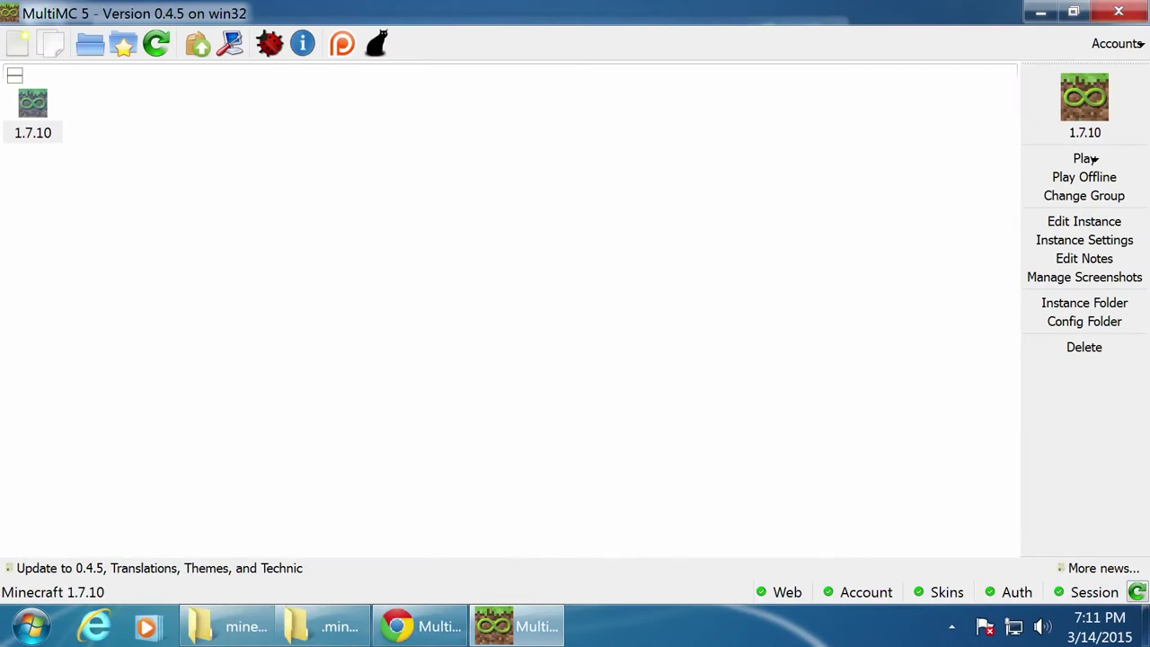
Step: Check the instance's minecraft folder against the standard .minecraft folder after the Forge launch, and minimize the .minecraft window
key(alt+Tab)
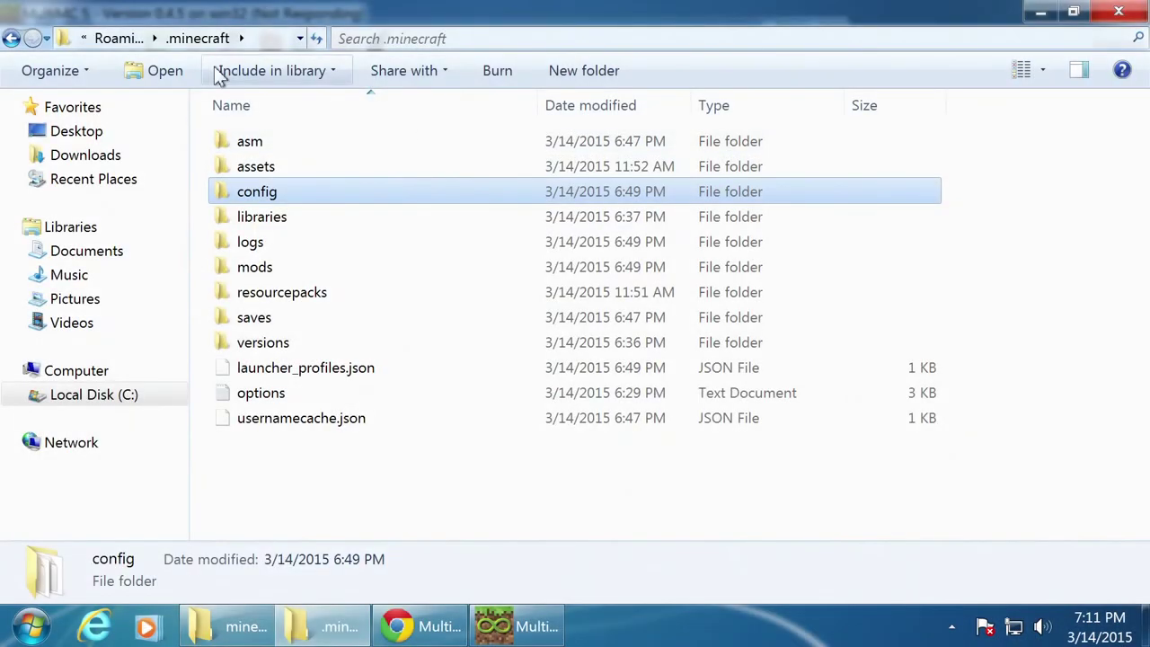
click(247, 634)
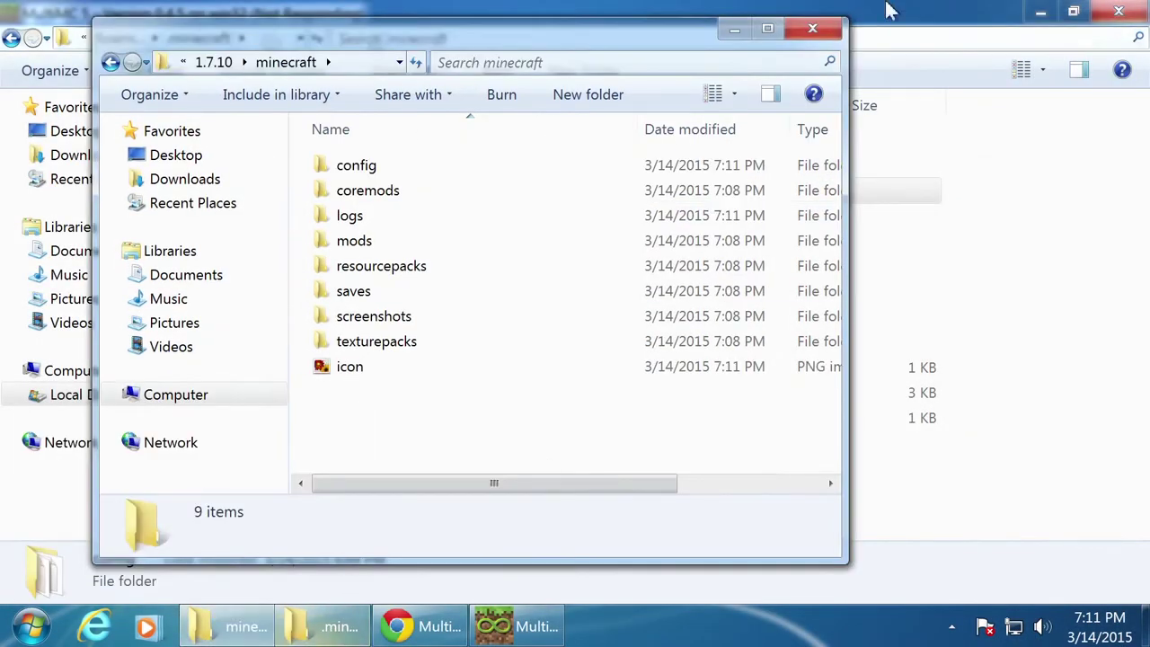
drag(481, 39, 824, 34)
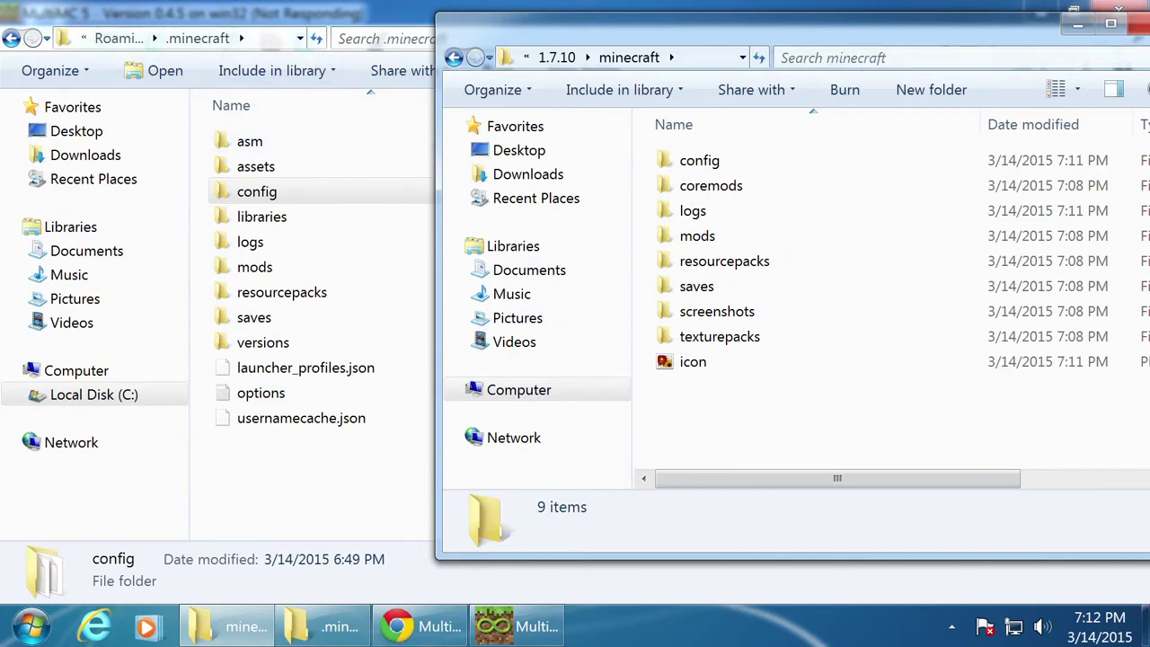
drag(782, 30, 494, 51)
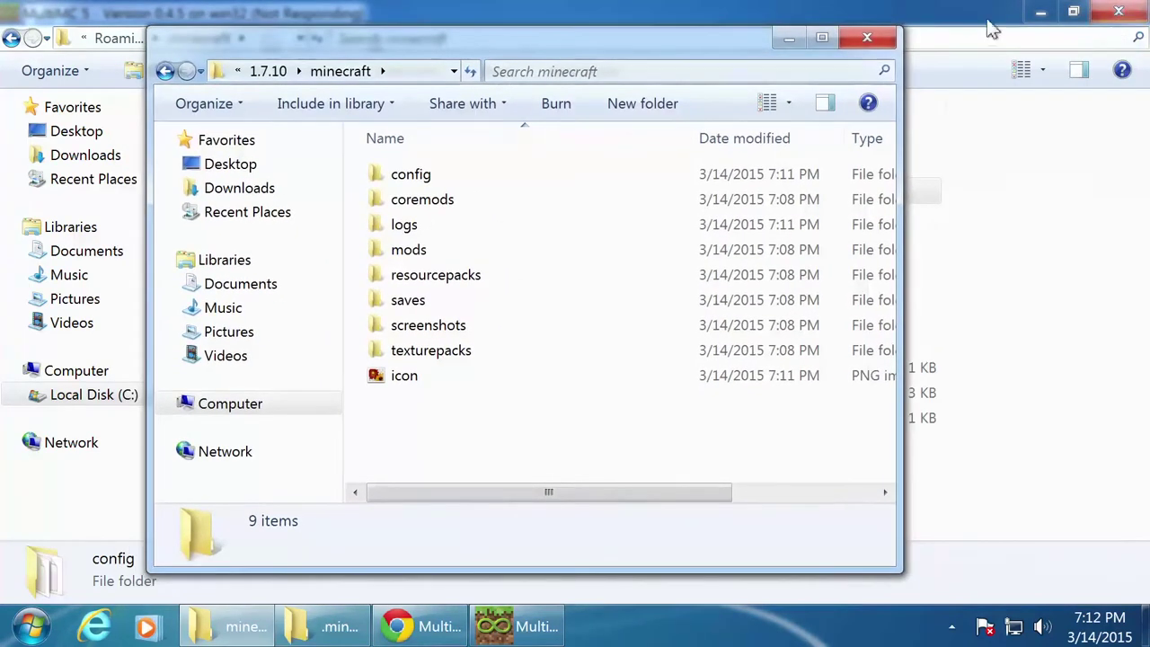
click(1040, 11)
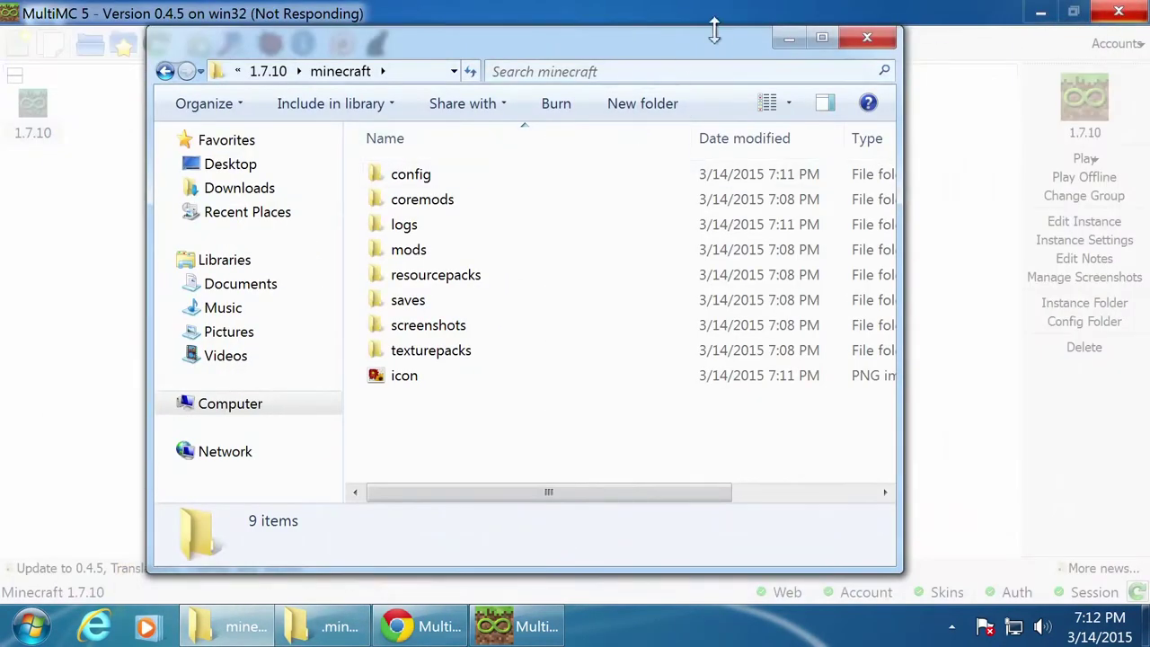
drag(714, 31, 773, 31)
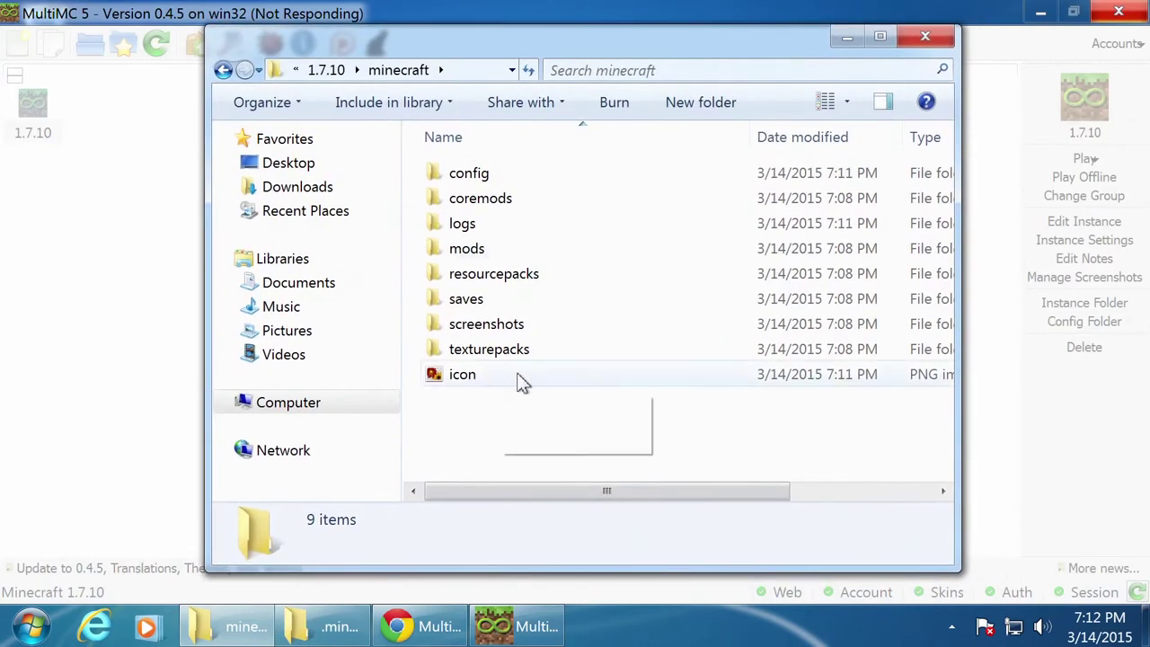
Step: View the contents of the instance's mods folder and return to its minecraft folder
double_click(476, 255)
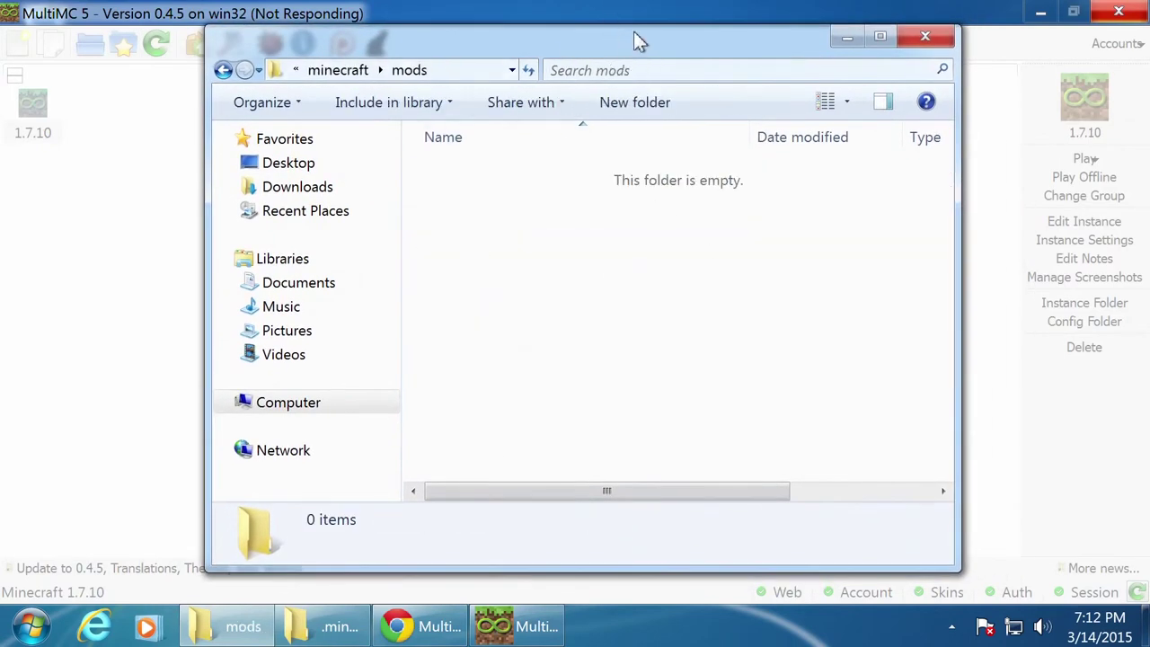
drag(633, 31, 698, 60)
click(289, 99)
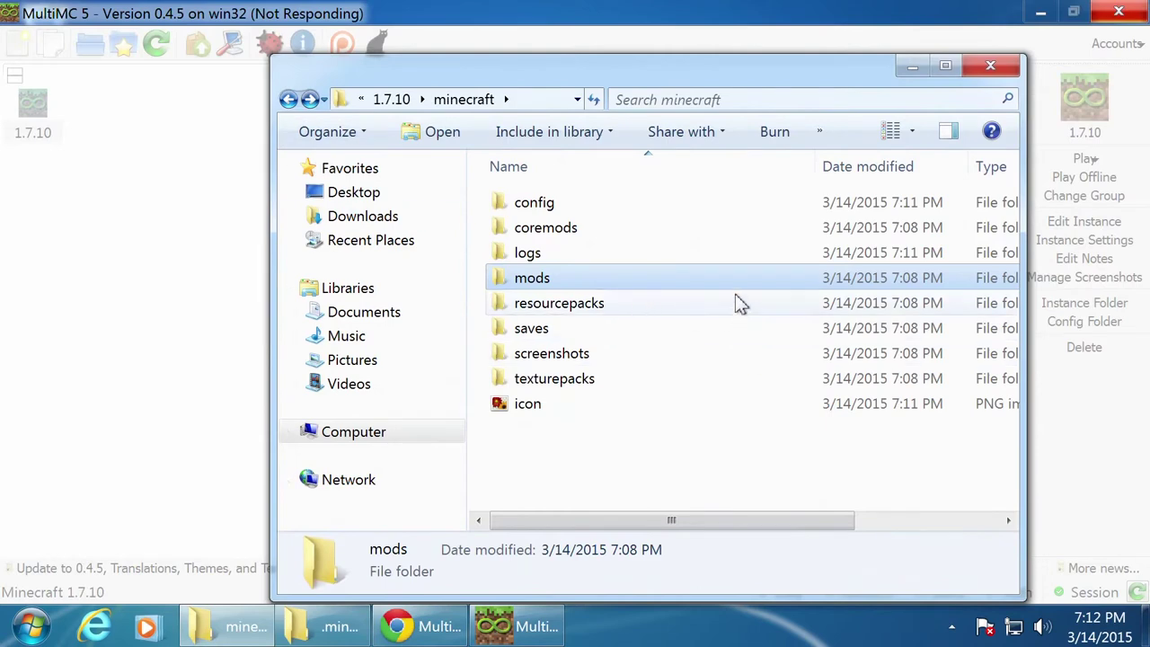
Step: Force-close the unresponsive MultiMC launcher without checking for a solution
click(104, 126)
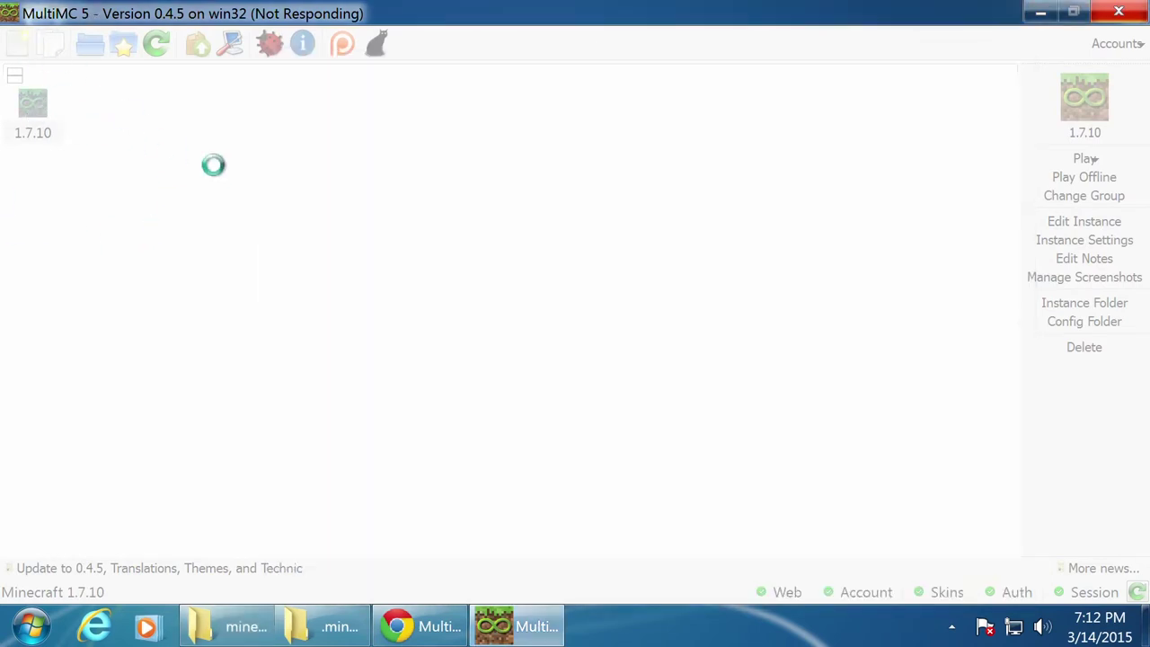
click(525, 620)
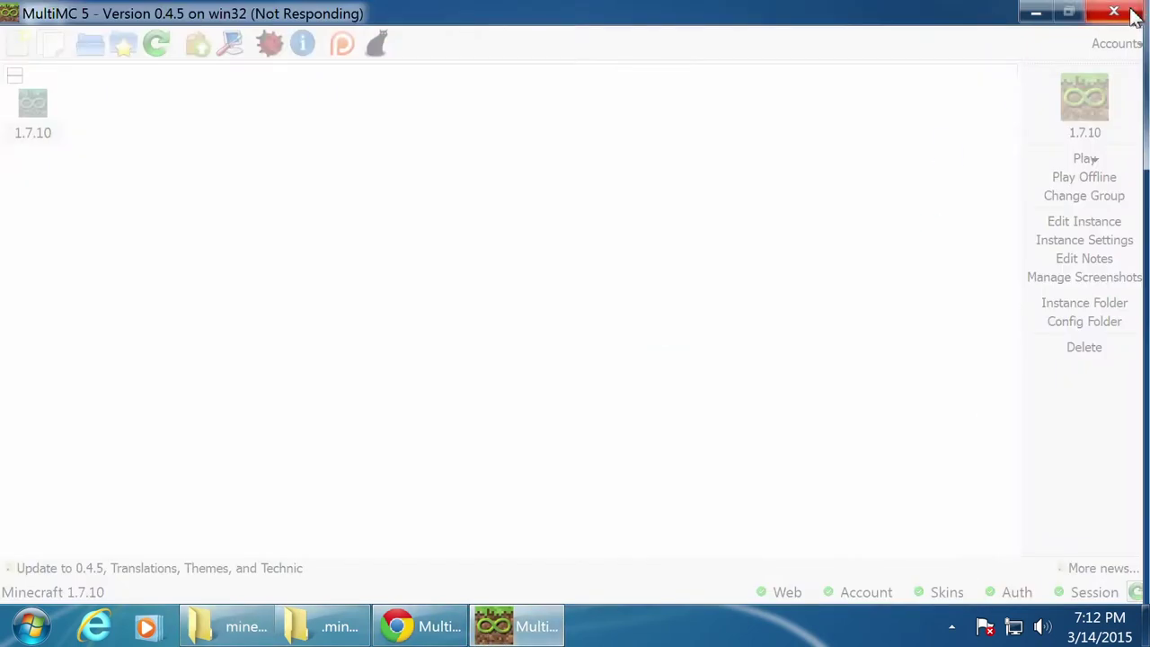
click(1114, 12)
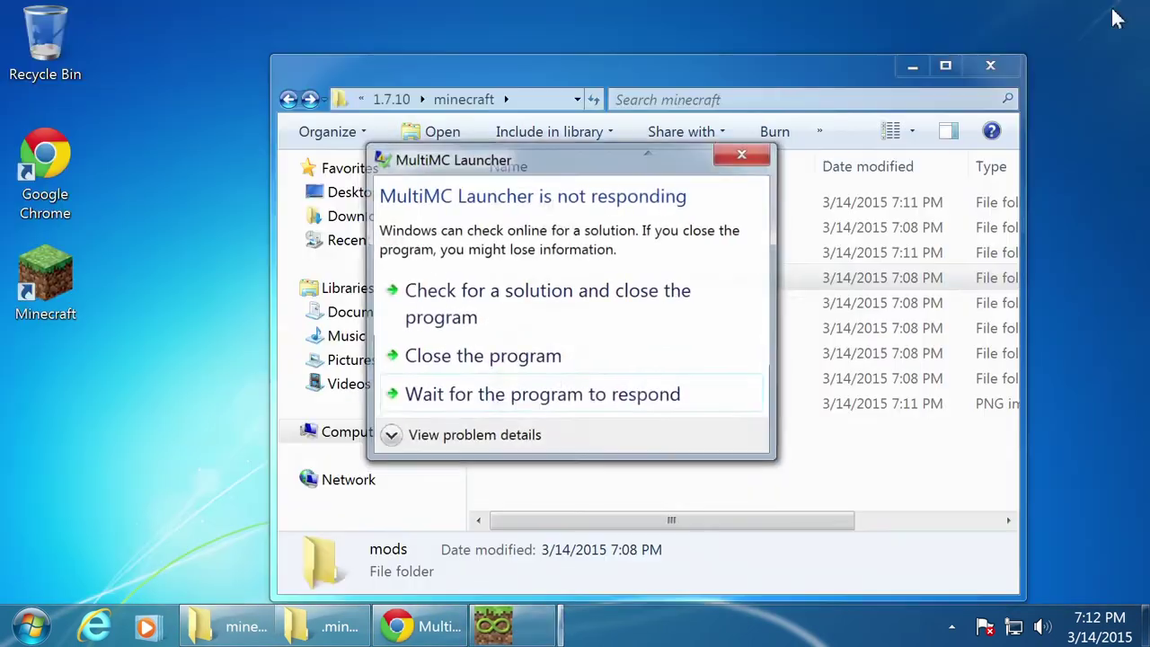
click(467, 352)
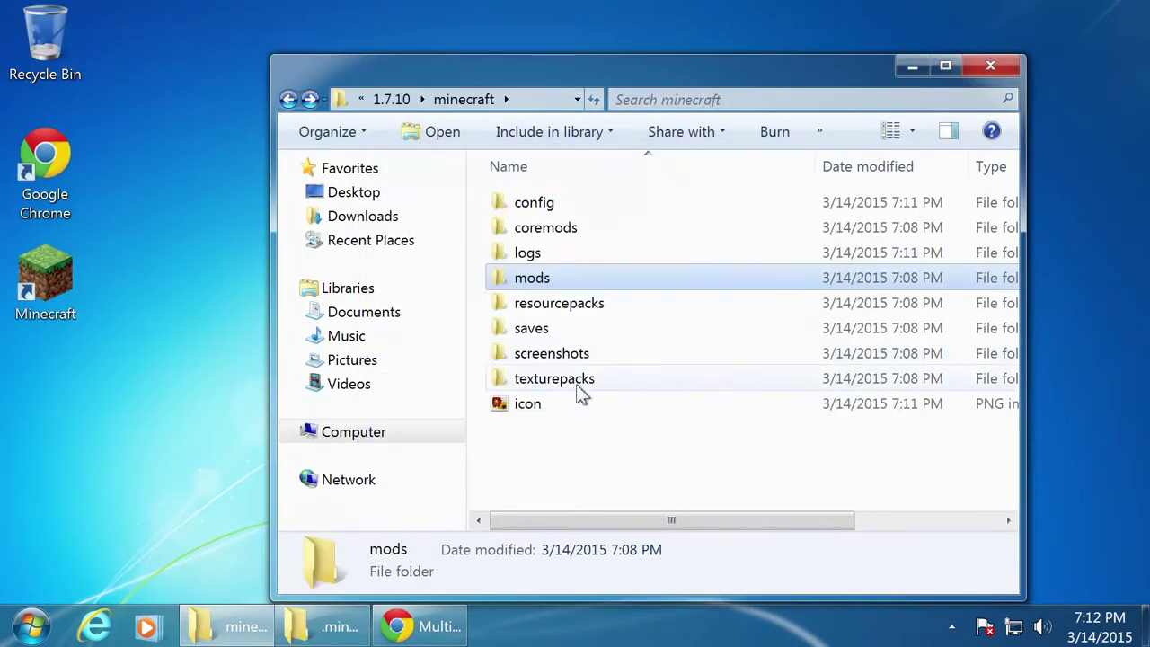
Step: Restart MultiMC from its desktop shortcut, allow the unverified program to run, and maximize its window
click(746, 404)
drag(860, 72, 694, 32)
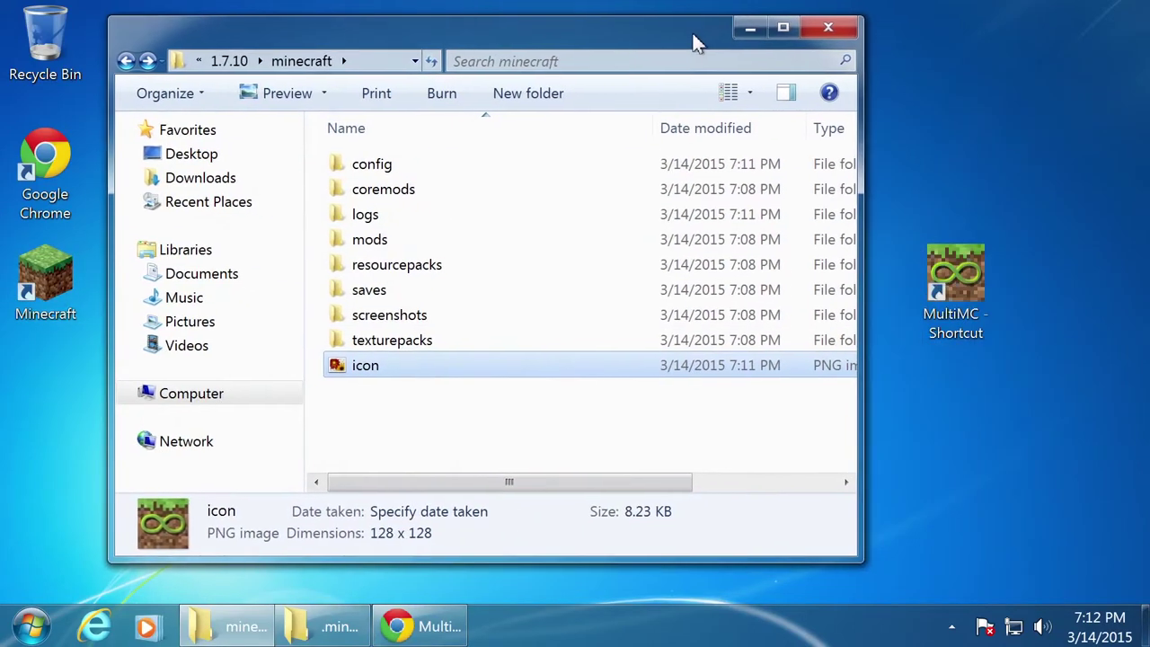
double_click(953, 285)
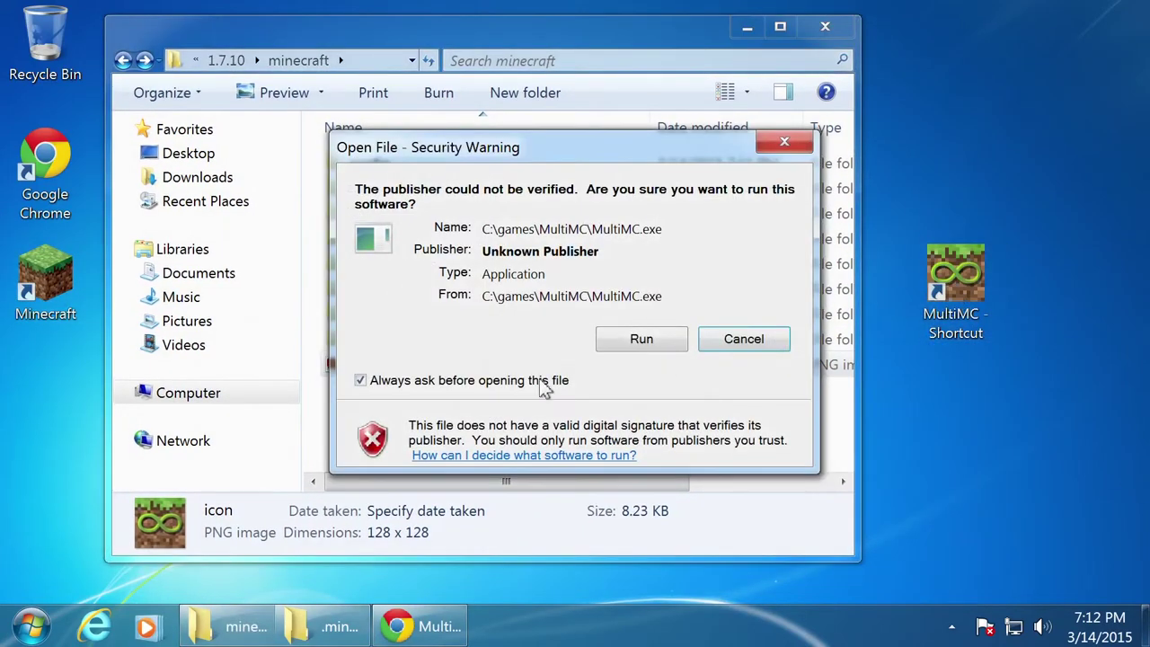
click(640, 338)
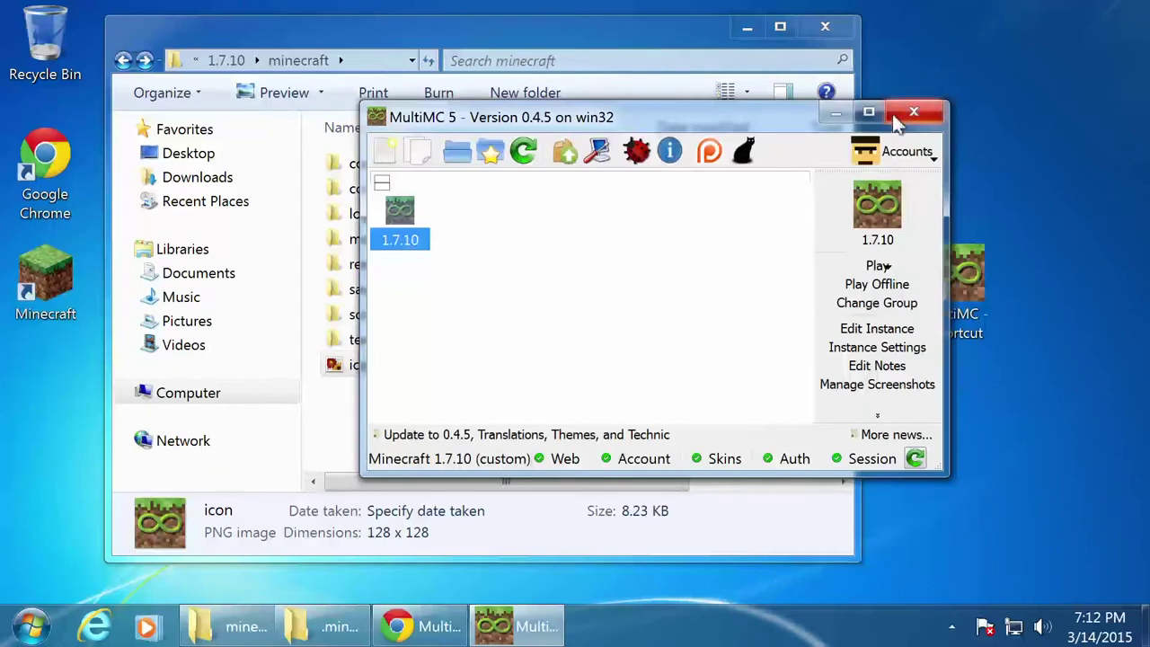
click(869, 111)
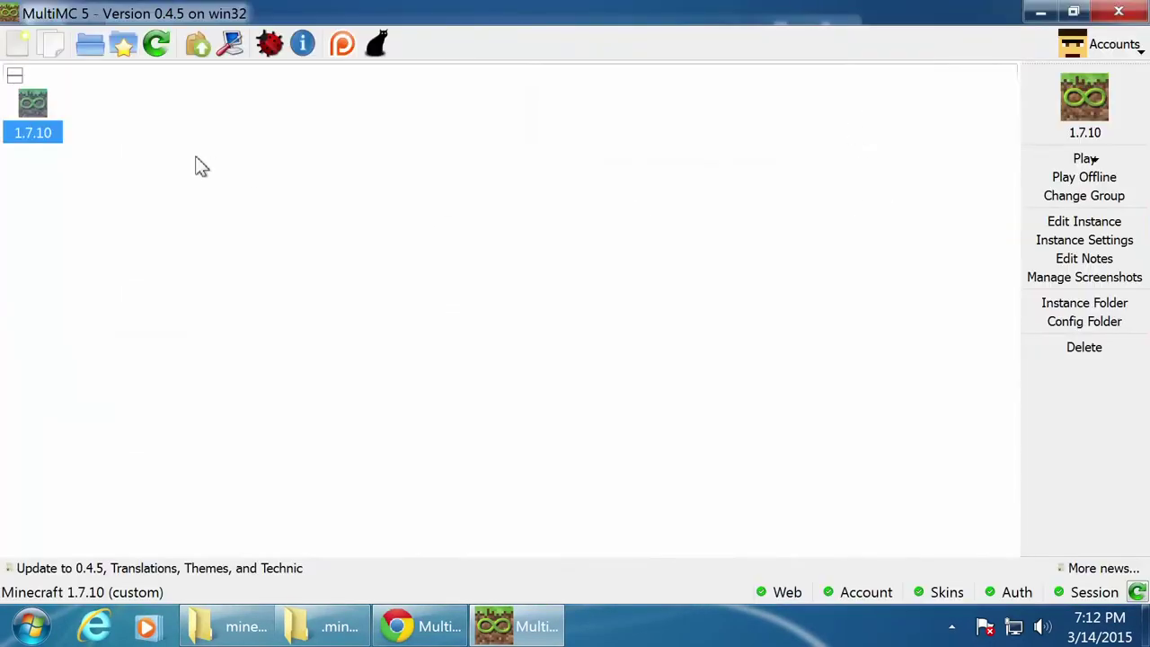
Step: Look at the new instance dialog and cancel it, and view the standard .minecraft folder before minimizing it
click(18, 43)
click(636, 412)
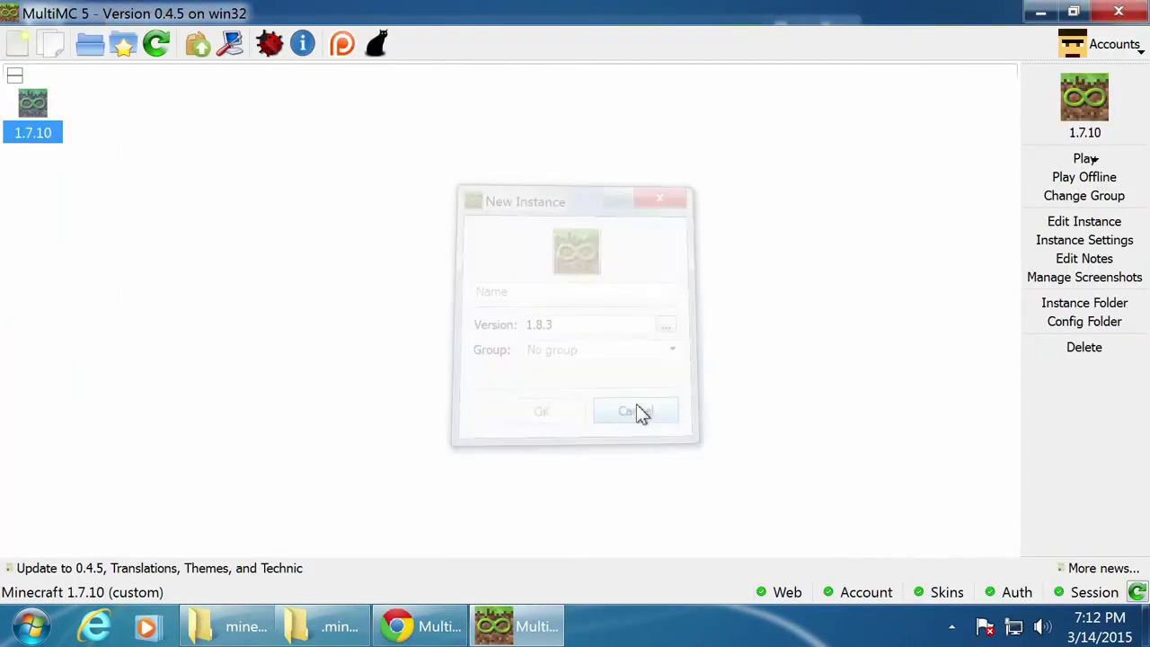
click(354, 628)
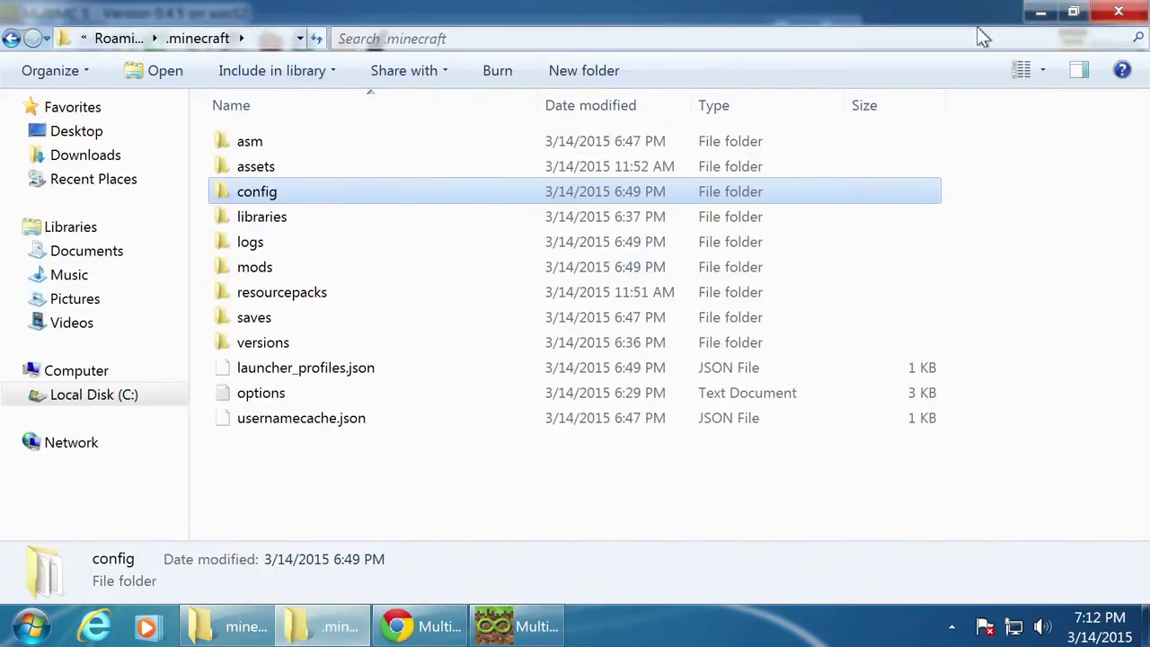
click(1041, 11)
Step: Go up from the 1.7.10 instance's minecraft folder to the main MultiMC folder
click(193, 628)
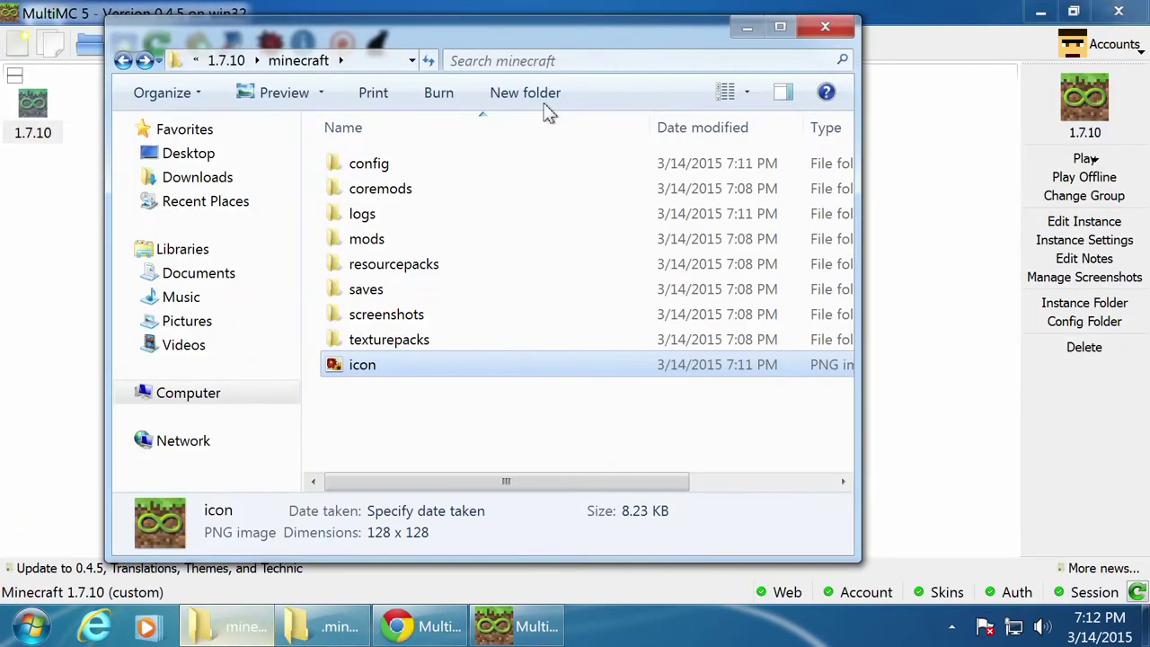
click(227, 61)
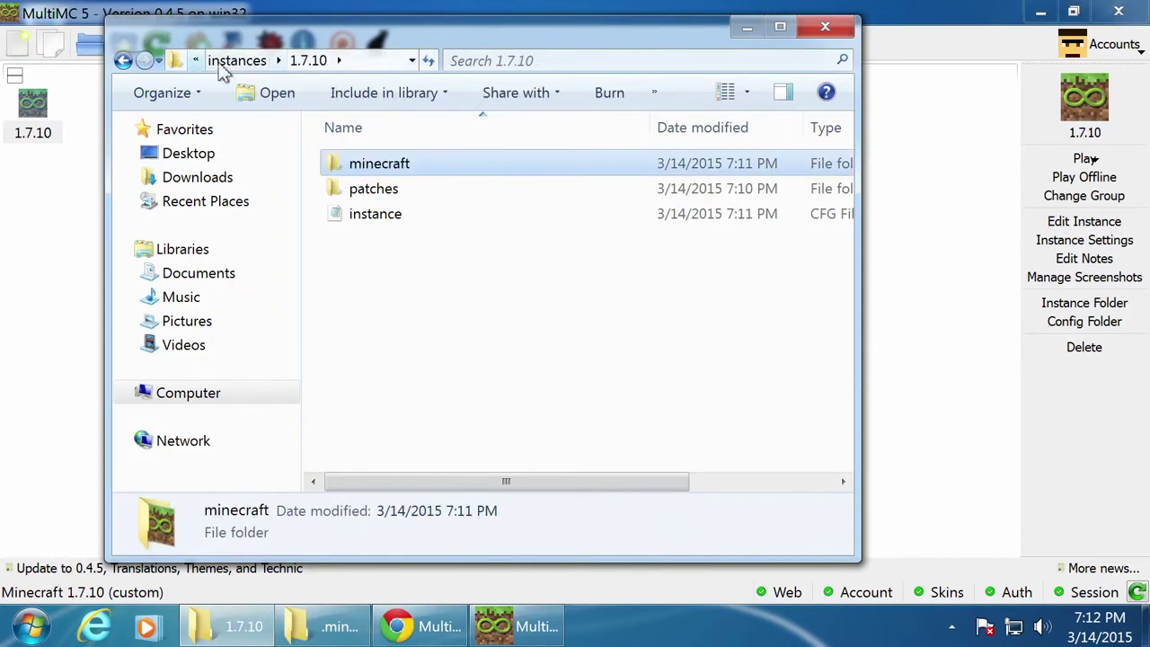
click(223, 63)
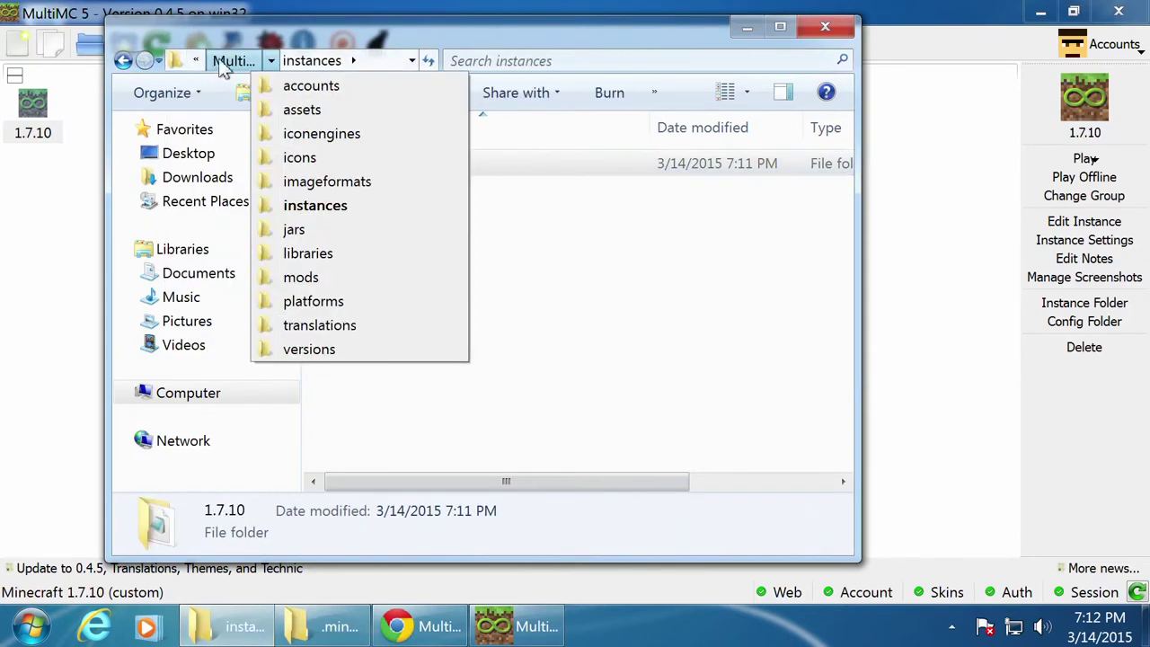
click(224, 61)
click(226, 61)
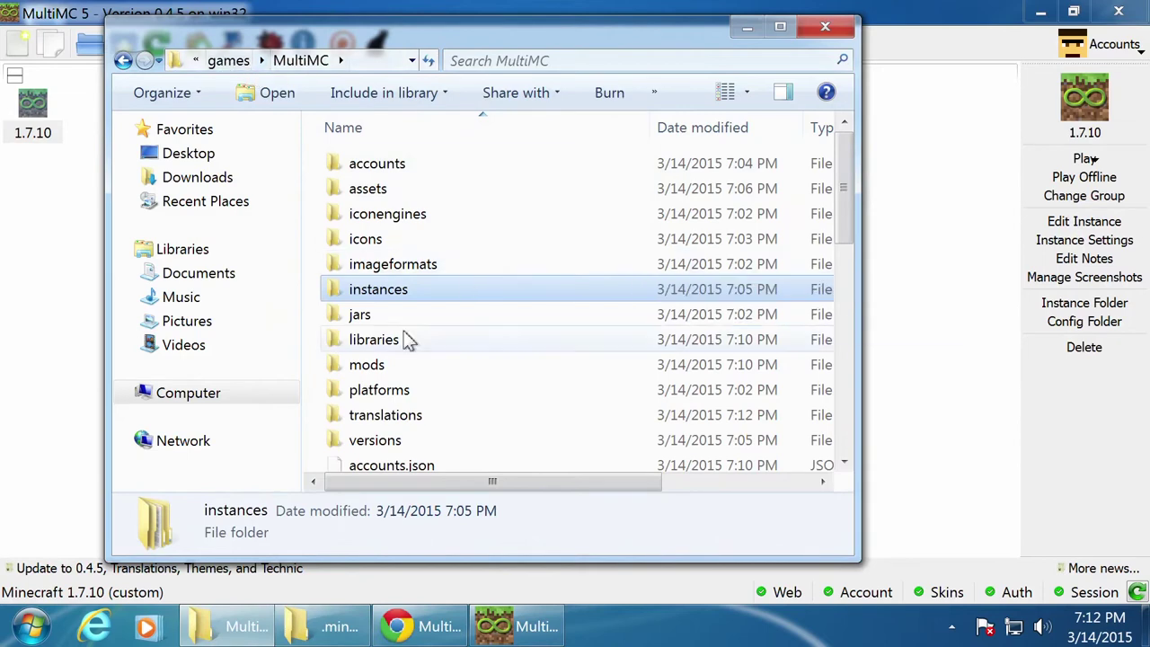
Step: Open the minecraft folder of the 1.7.10 instance inside MultiMC's instances folder
double_click(395, 299)
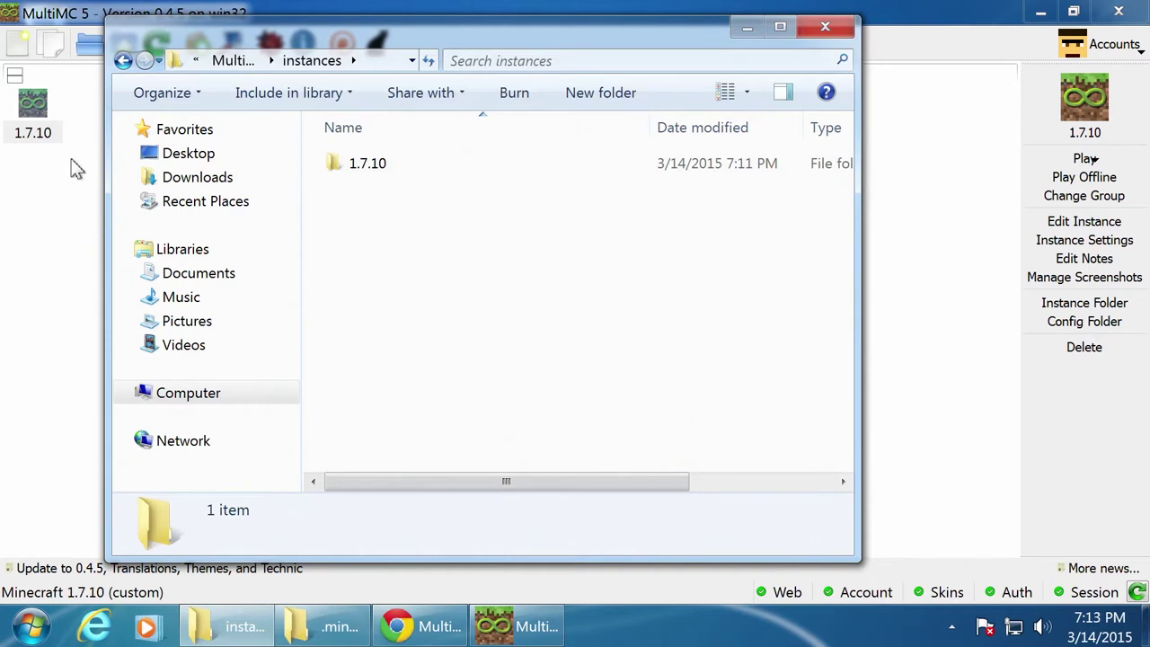
double_click(372, 167)
click(376, 171)
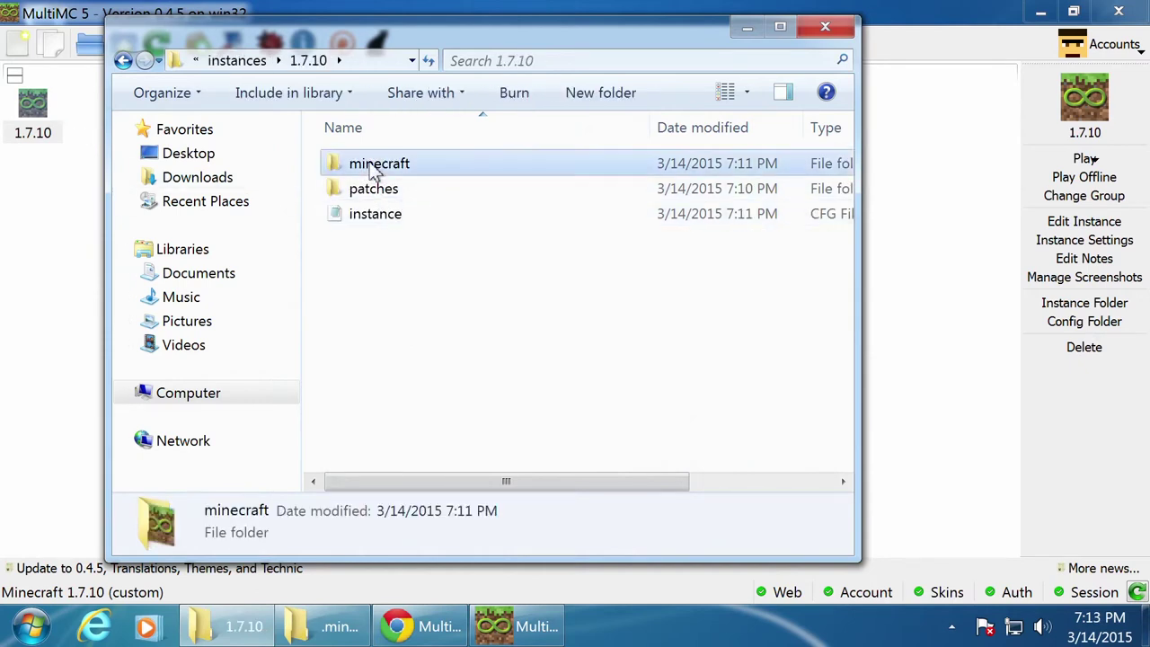
double_click(375, 171)
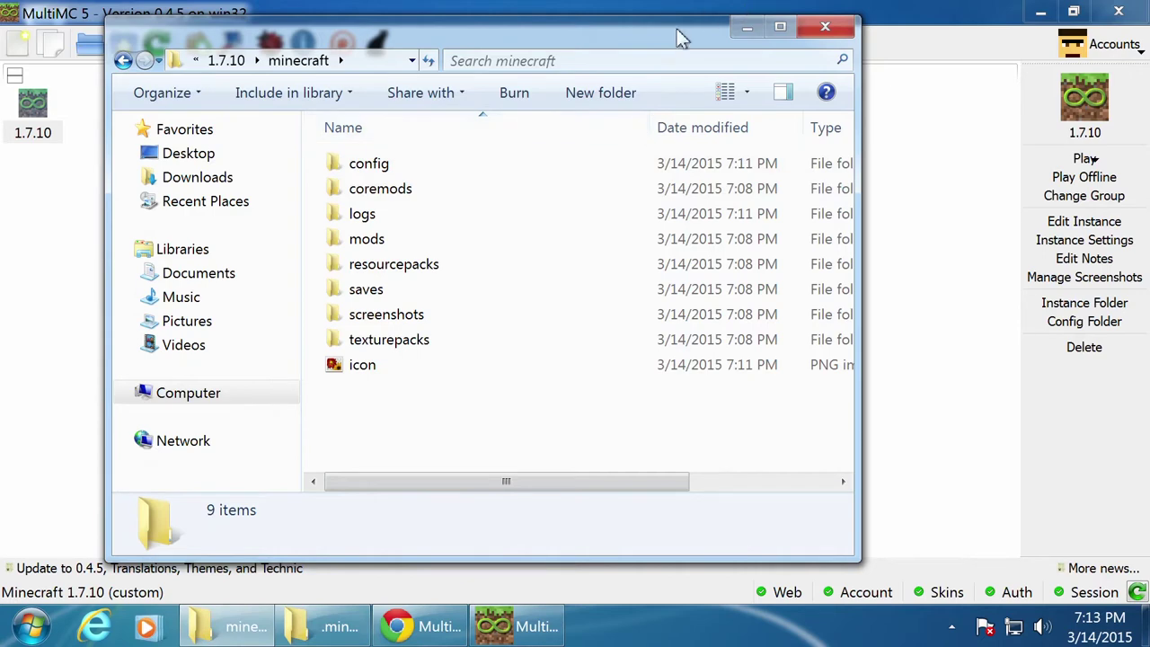
Step: Minimize the instance folder window and the MultiMC window to clear the desktop
drag(683, 37, 779, 49)
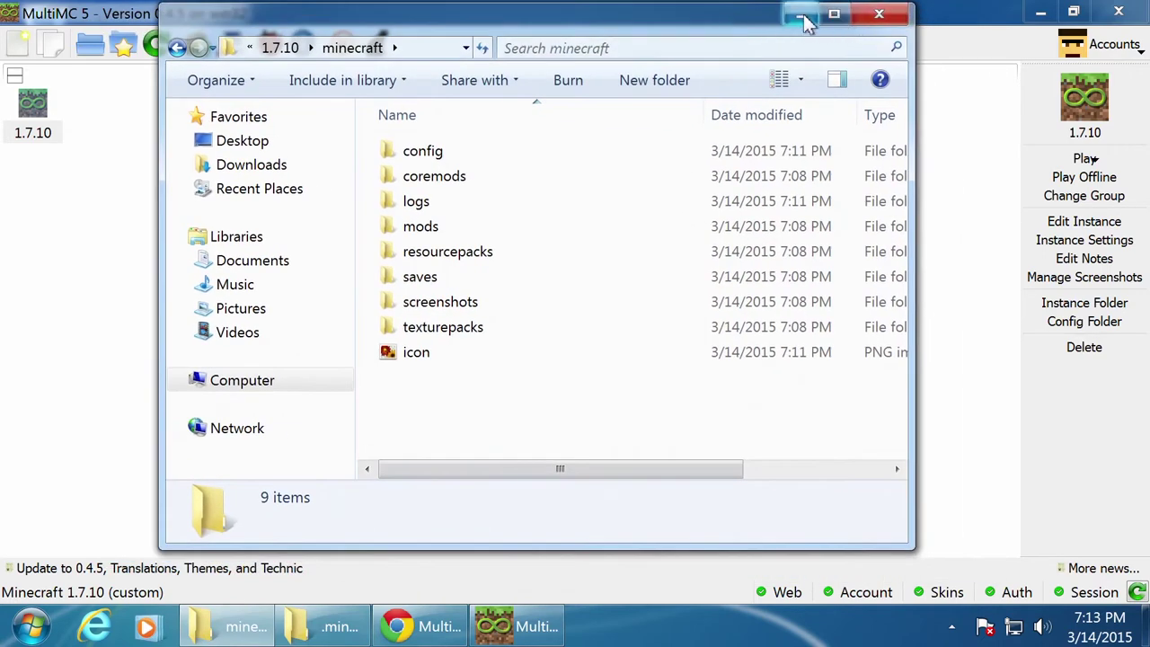
click(804, 18)
click(1042, 18)
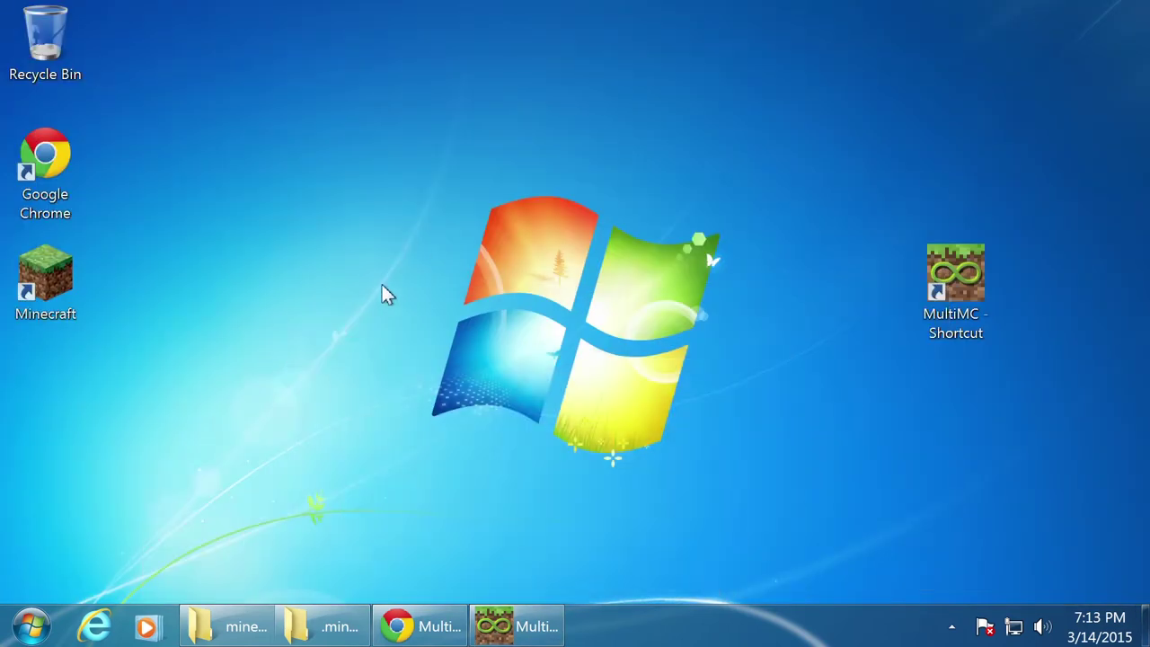
Step: Switch to Chrome, search for "technic launcher", and open the Technic Platform home page
click(418, 626)
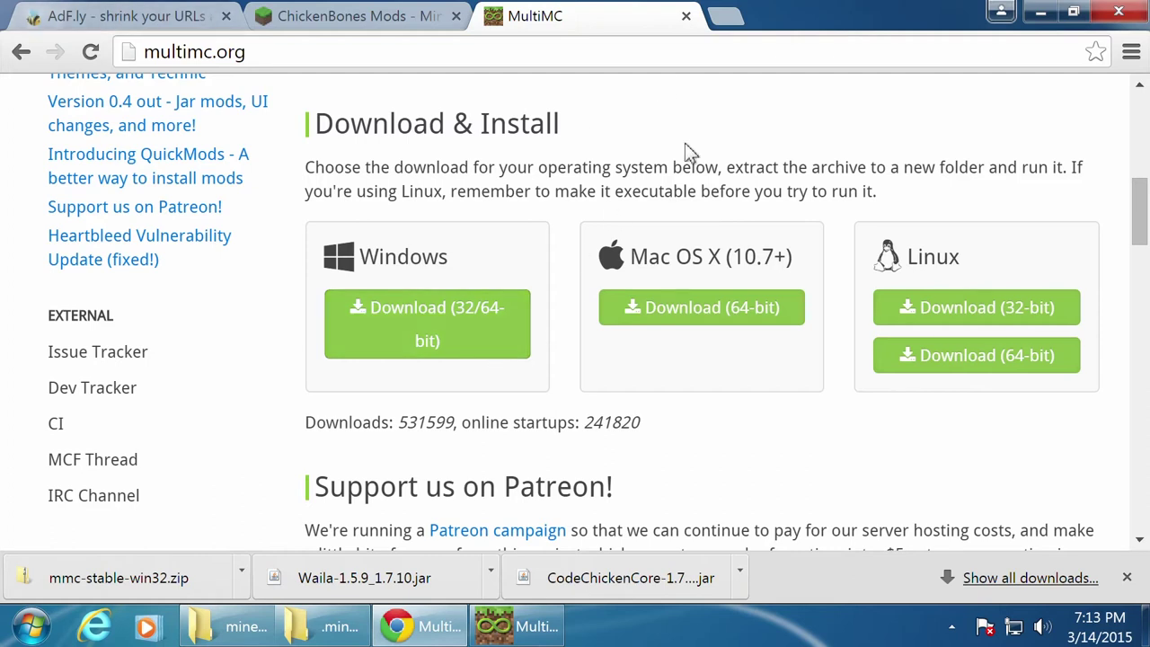
click(248, 51)
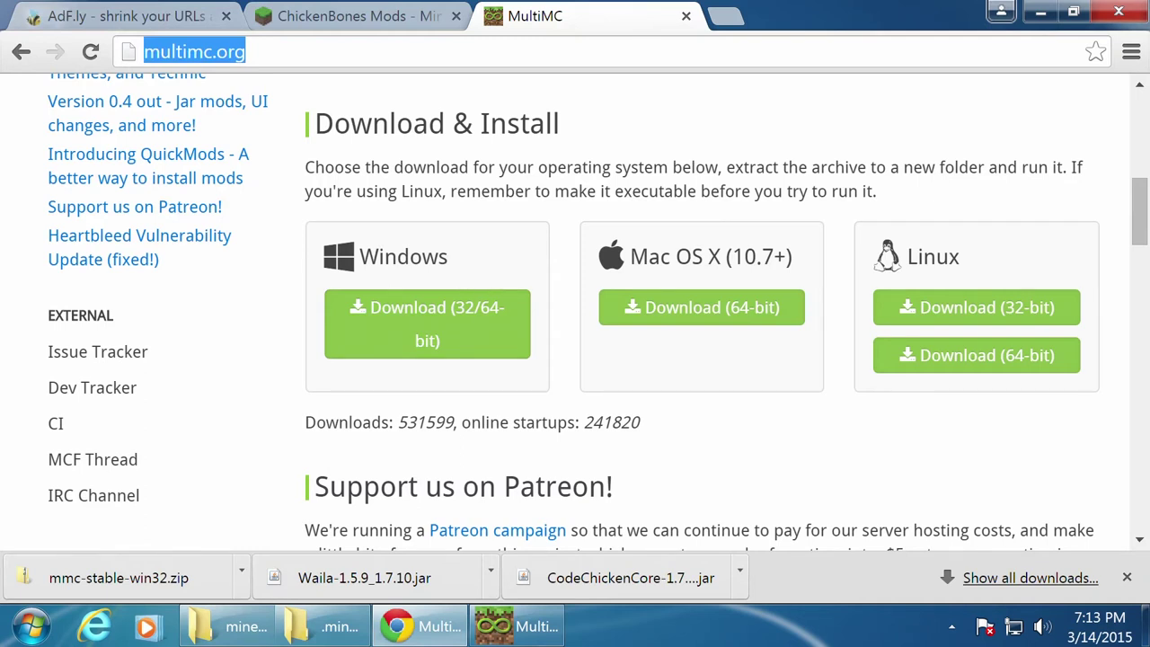
text(techni)
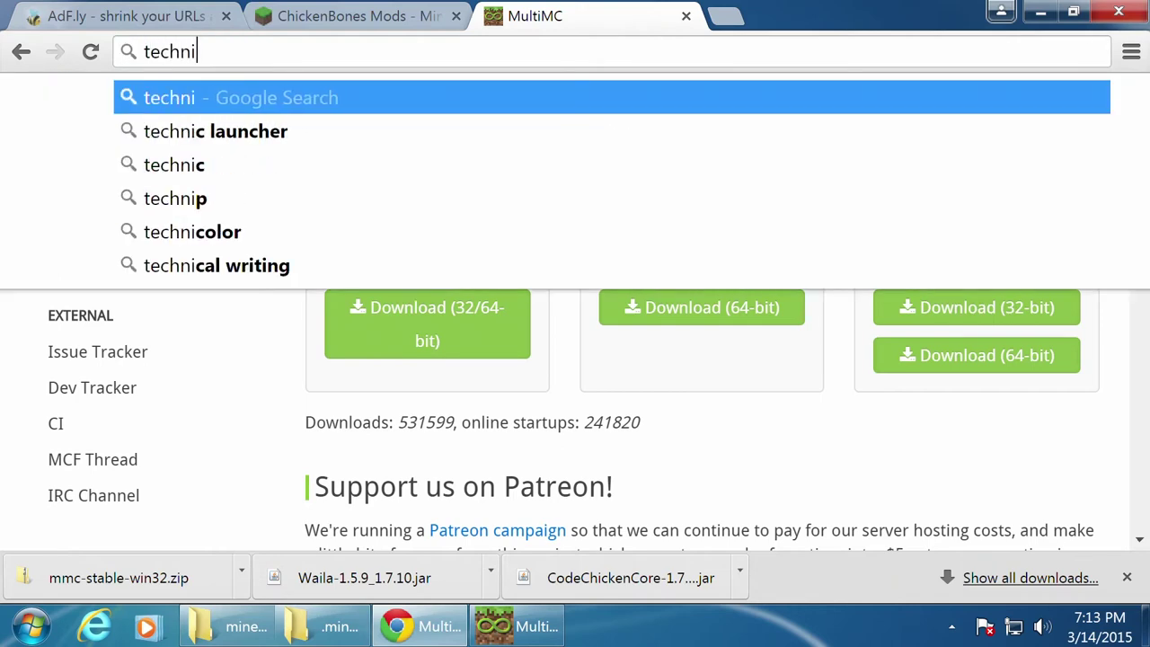
text(c launcher)
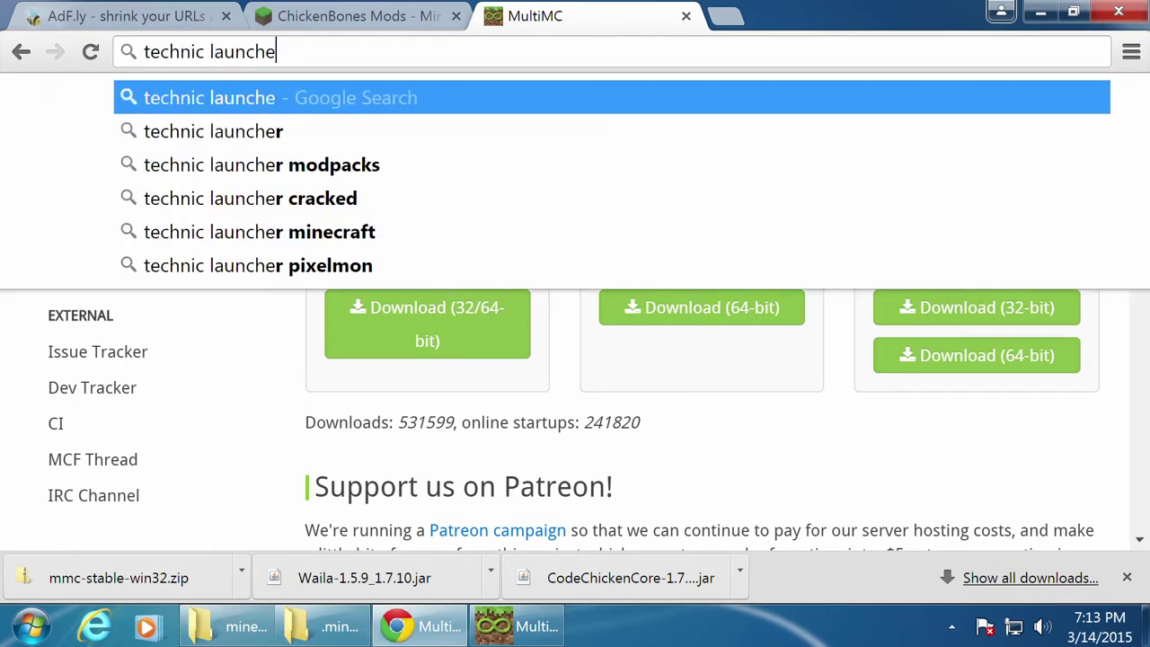
key(Return)
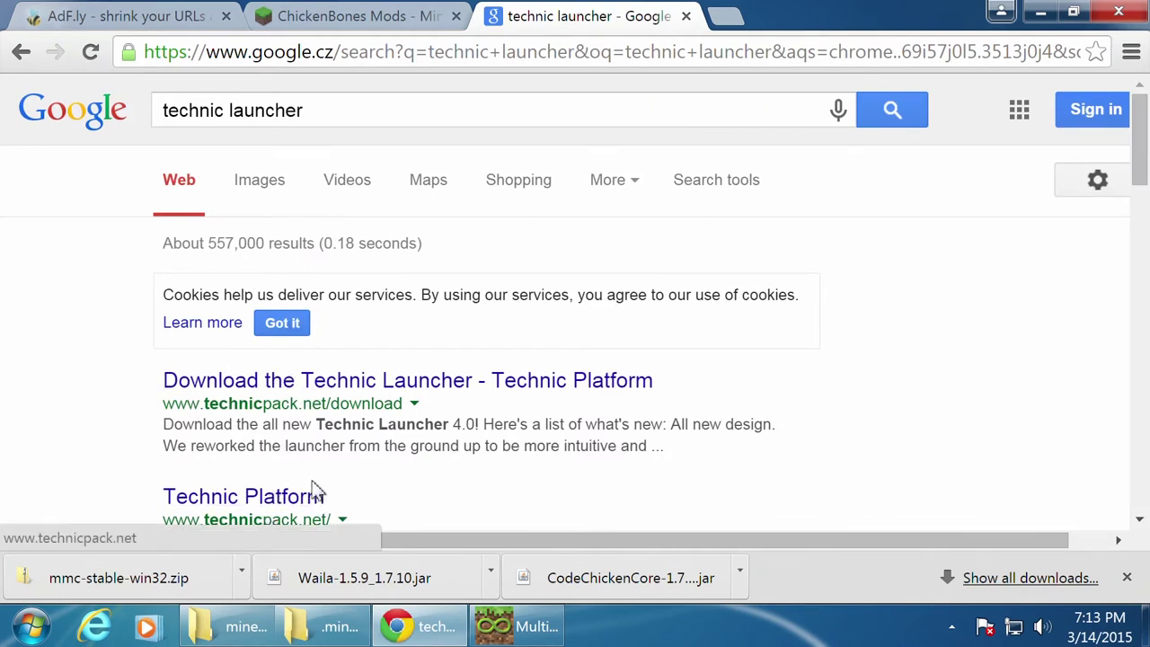
scroll(316, 492, down, 1)
click(291, 380)
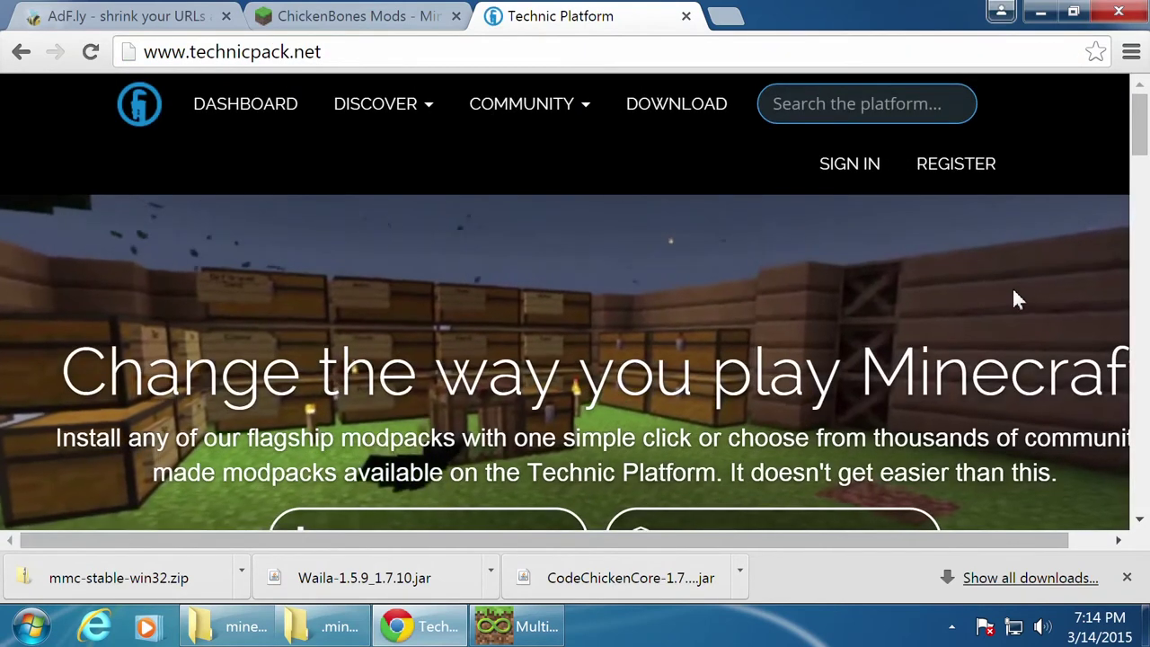
Step: Open the launcher download page from the Technic Platform home page
scroll(1015, 297, down, 3)
scroll(1015, 296, up, 2)
scroll(409, 301, down, 1)
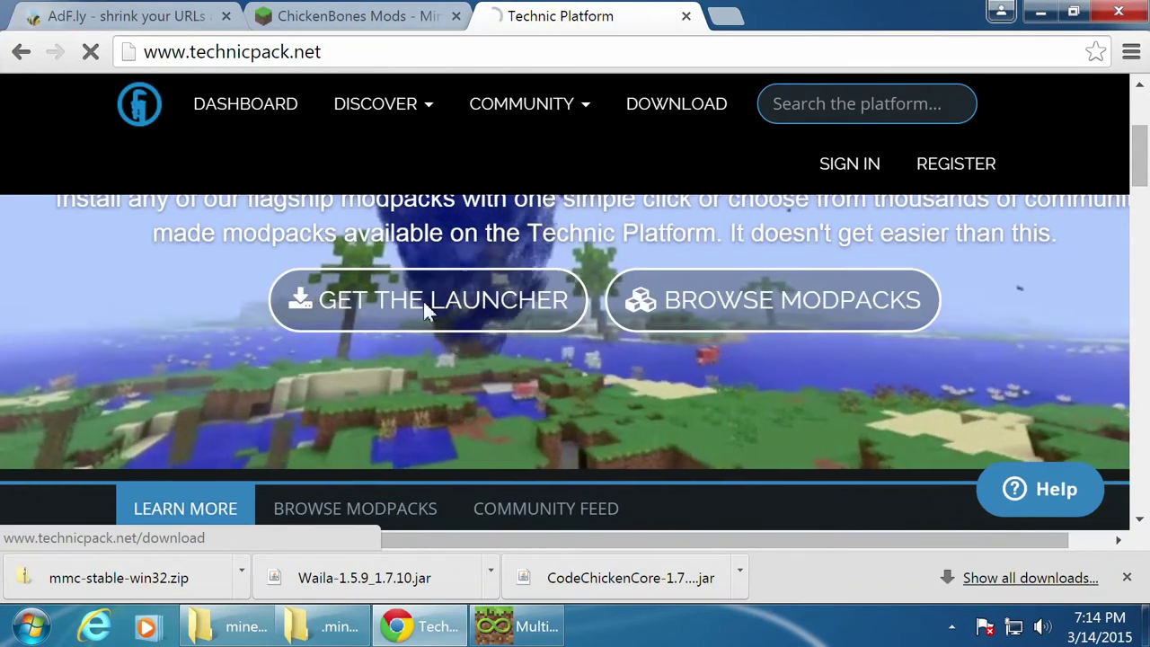
click(424, 302)
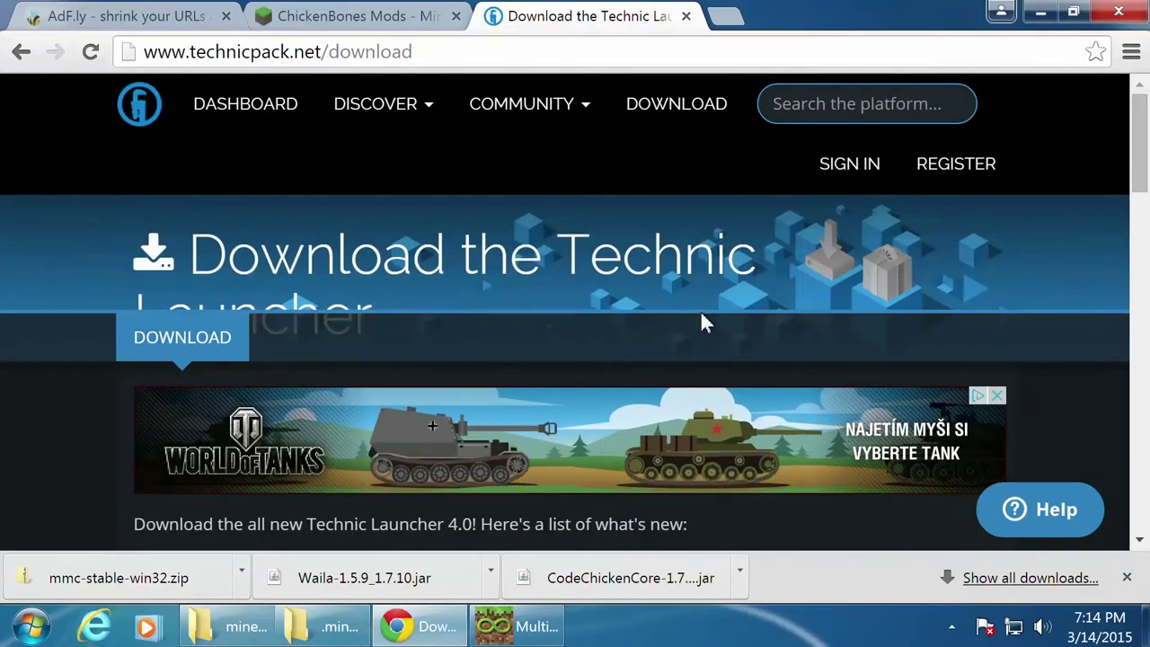
Step: Look through the Technic Launcher download page and download the Windows version
scroll(703, 305, down, 3)
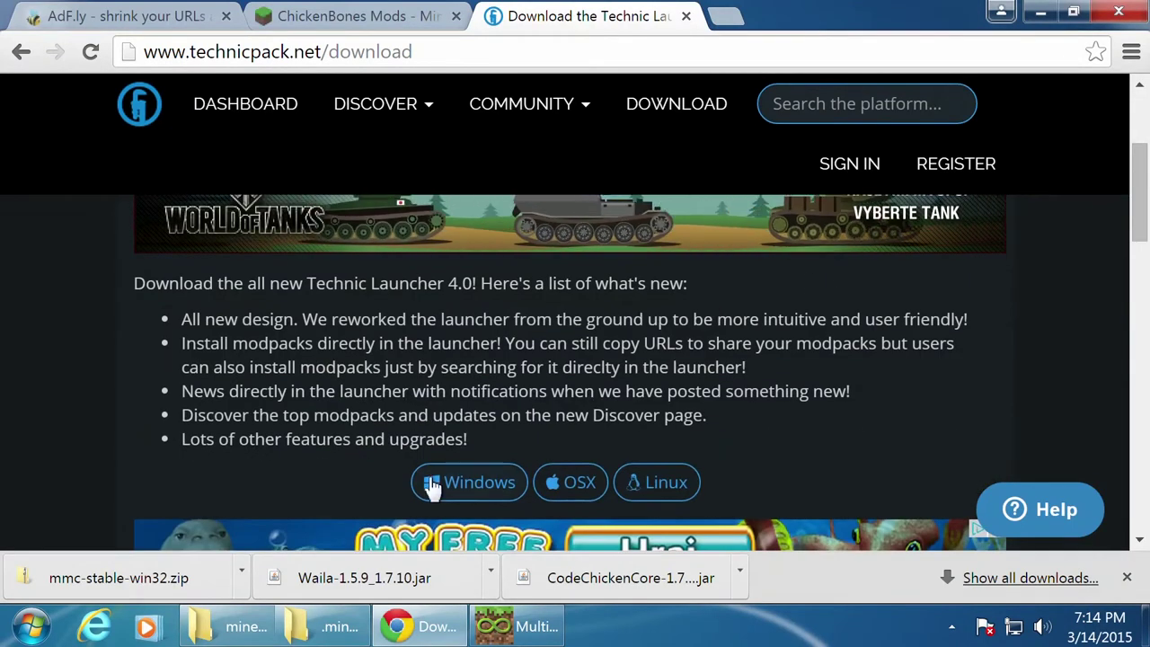
scroll(792, 365, down, 3)
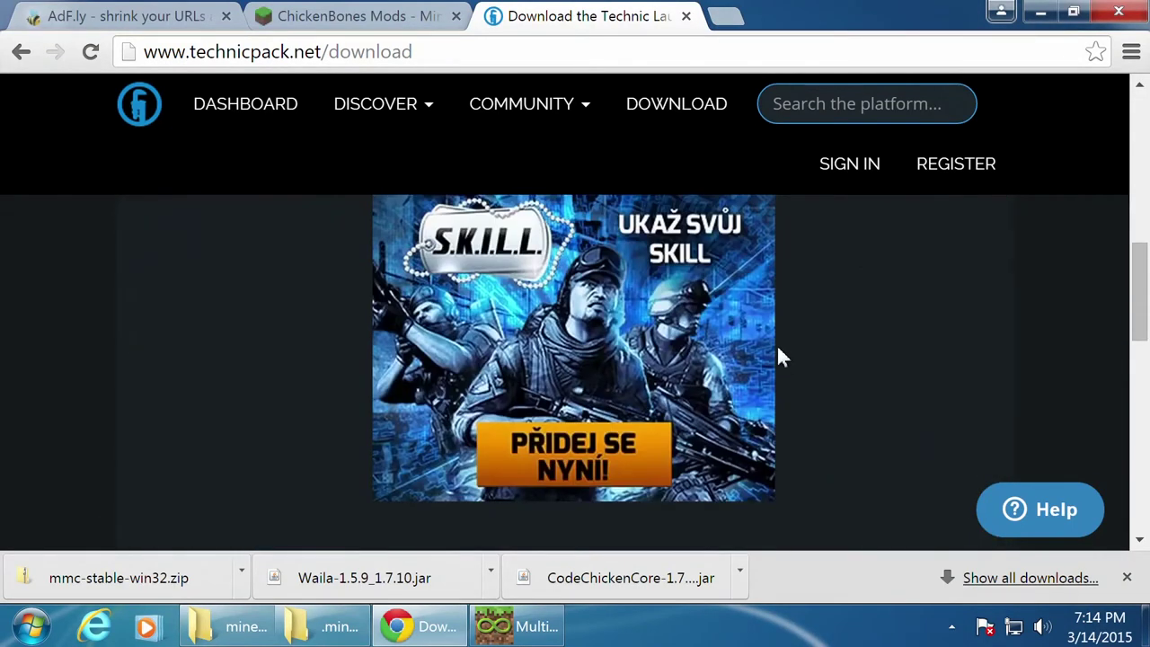
scroll(778, 354, down, 3)
scroll(778, 357, down, 3)
scroll(771, 352, up, 9)
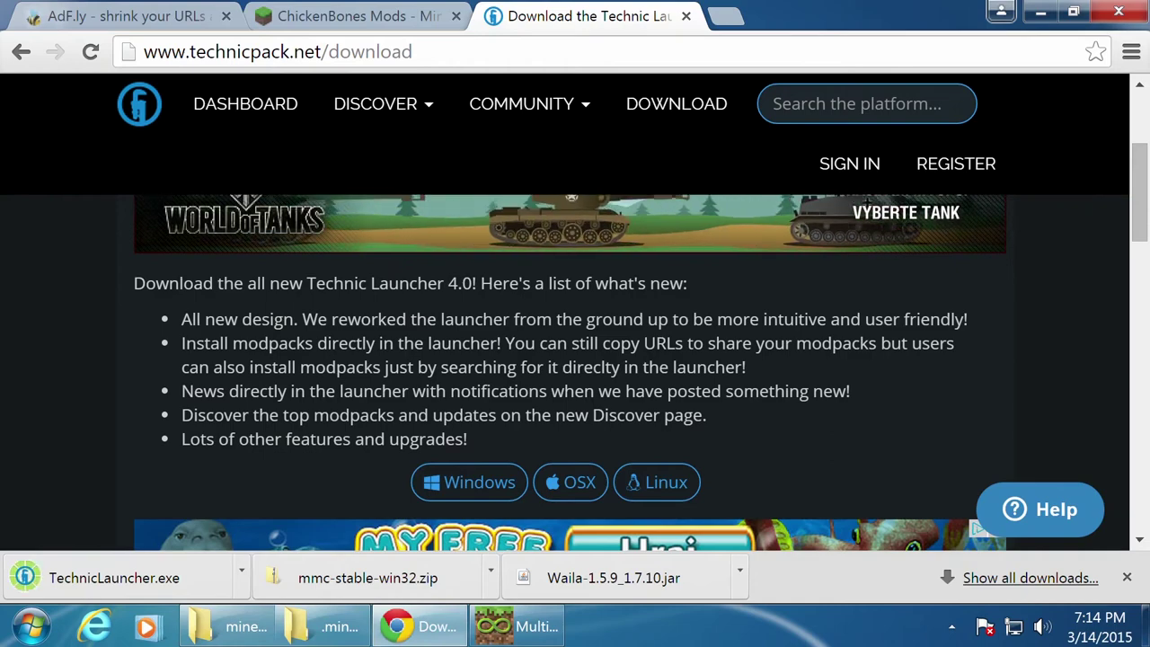
Step: Run the downloaded TechnicLauncher.exe and minimize the browser behind the Install Technic window
click(117, 581)
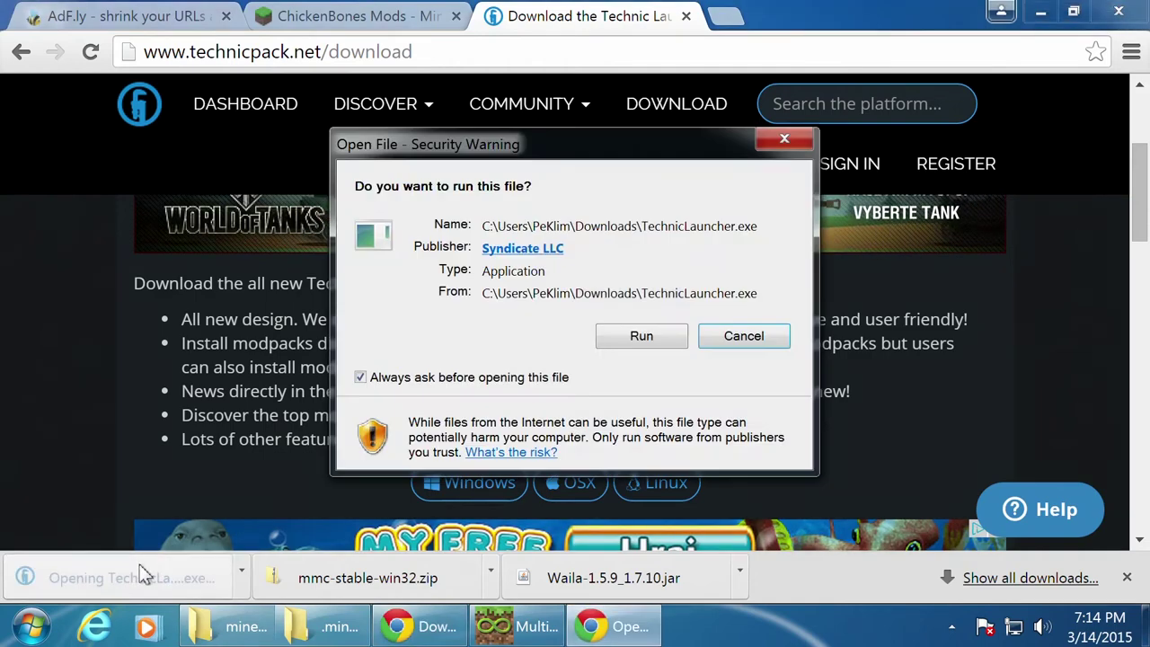
click(647, 335)
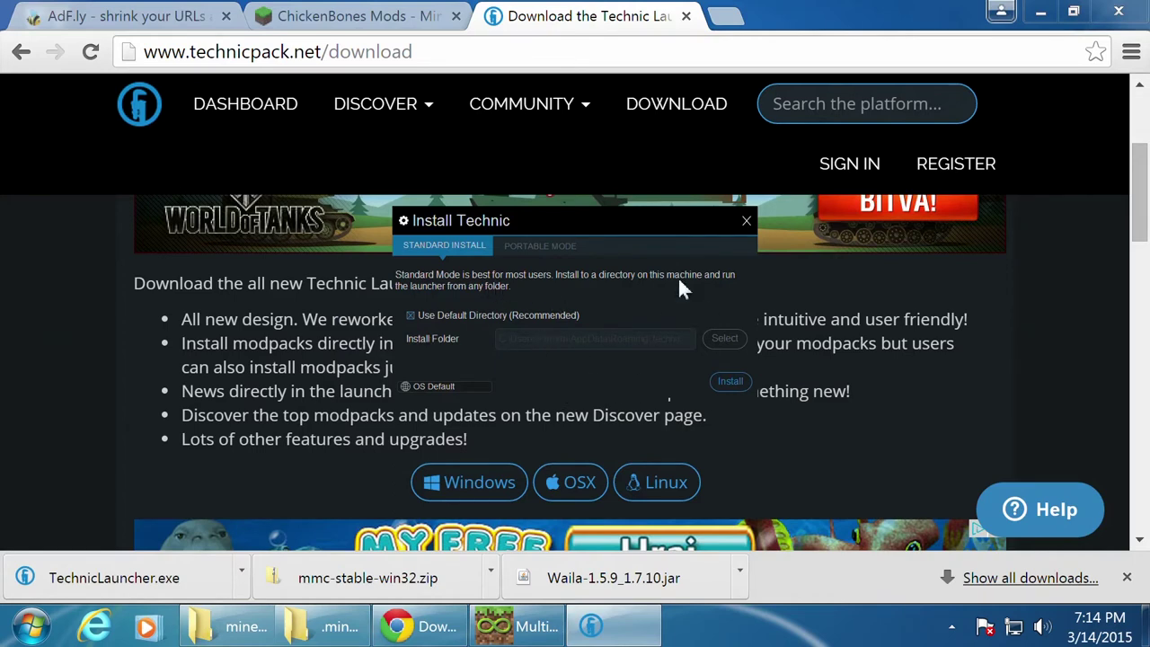
drag(640, 218, 601, 204)
click(1040, 13)
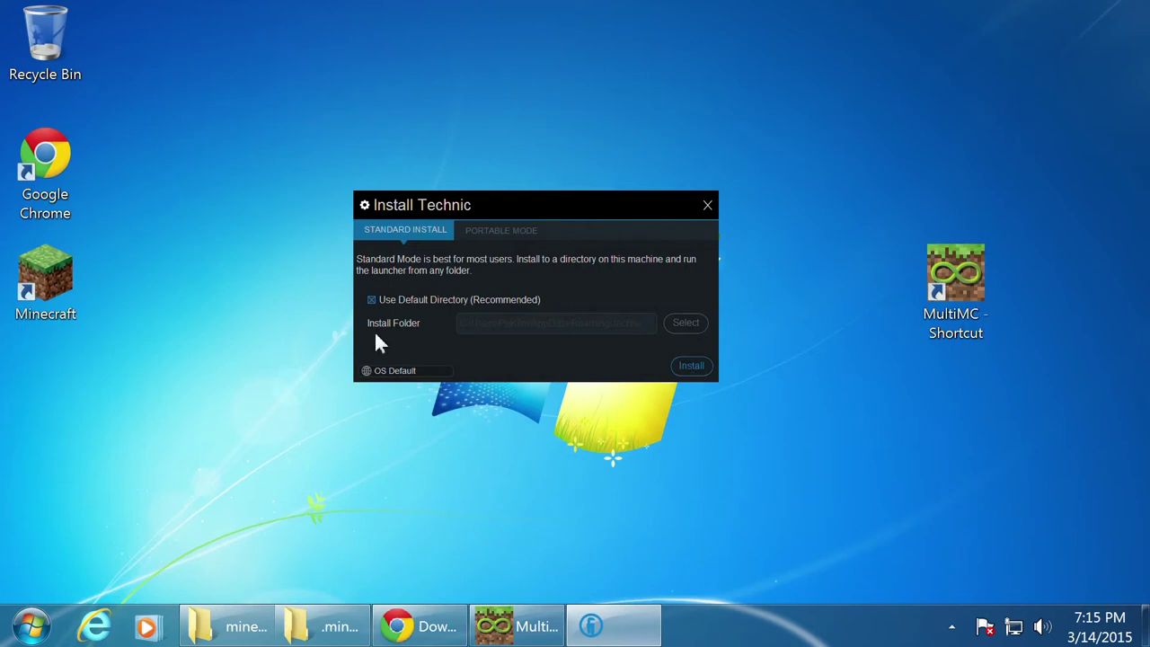
Step: Turn off the default directory option to check the Technic install folder, and turn it back on
click(381, 303)
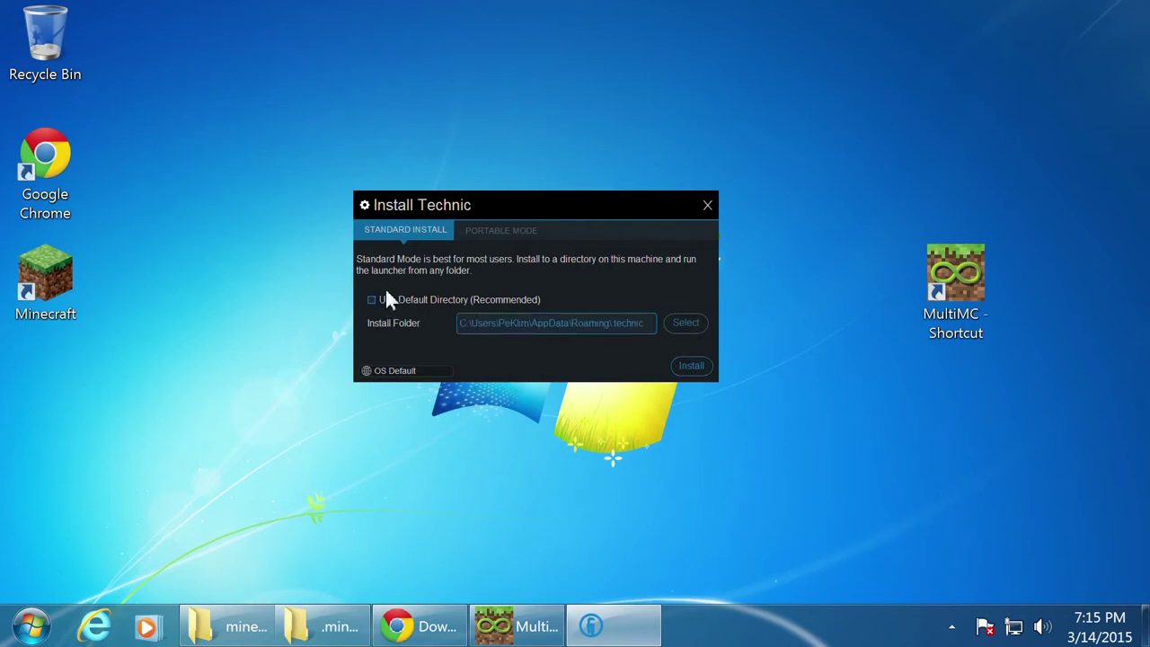
click(384, 303)
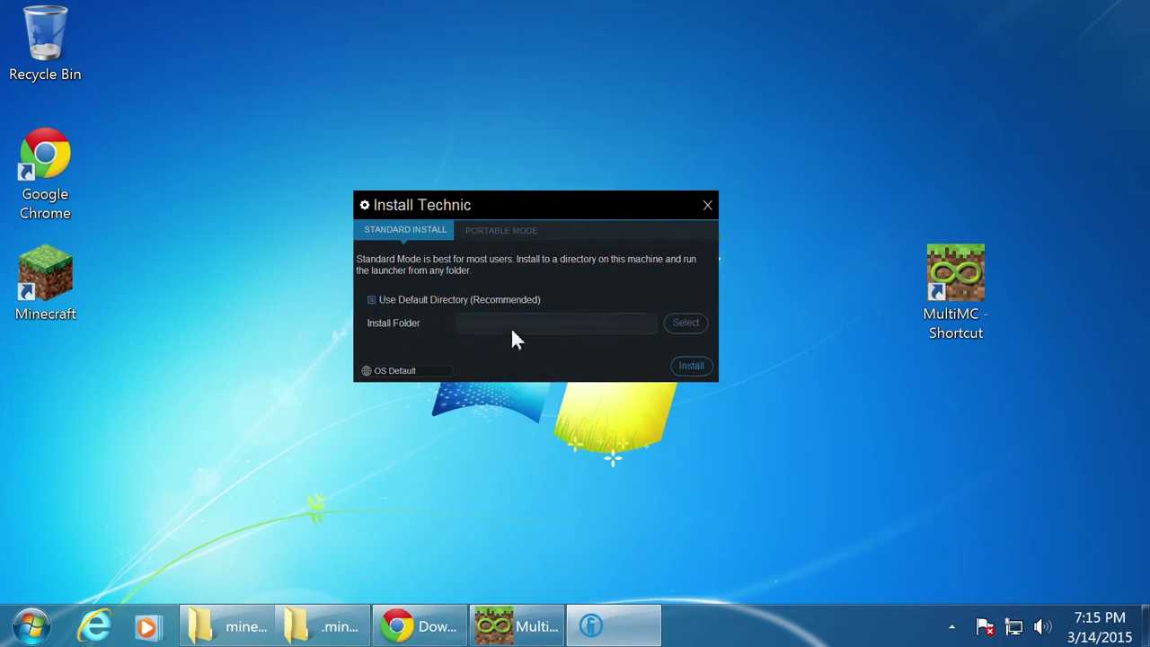
Step: Start the Technic installation in the default directory and open the .technic folder inside Roaming
click(696, 365)
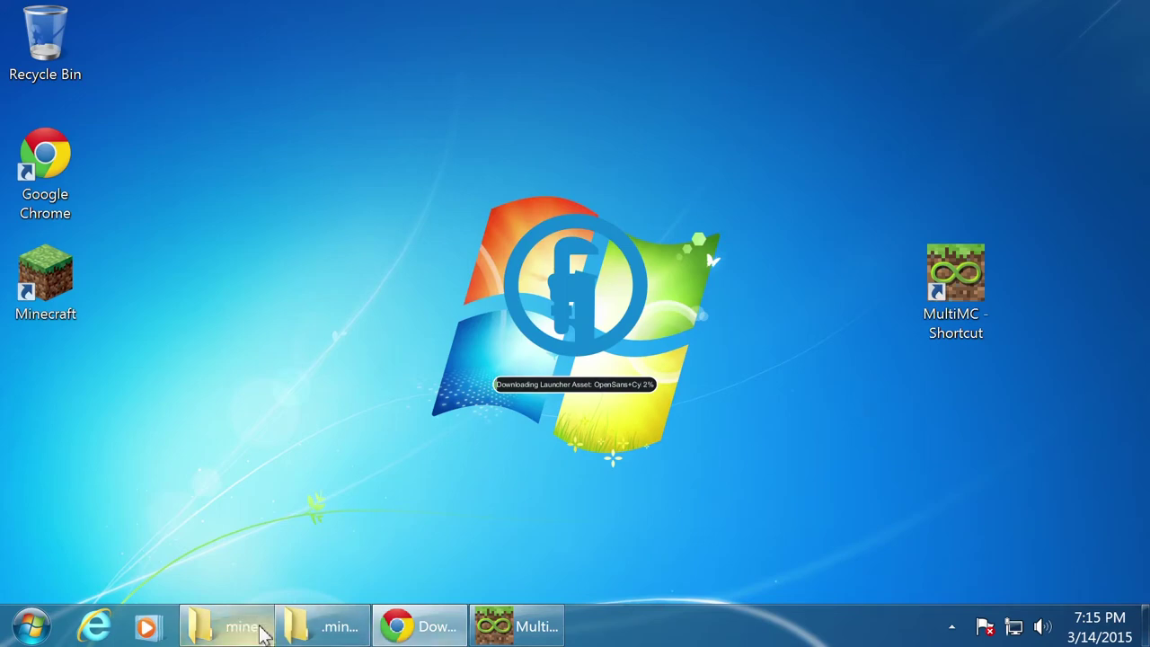
click(331, 627)
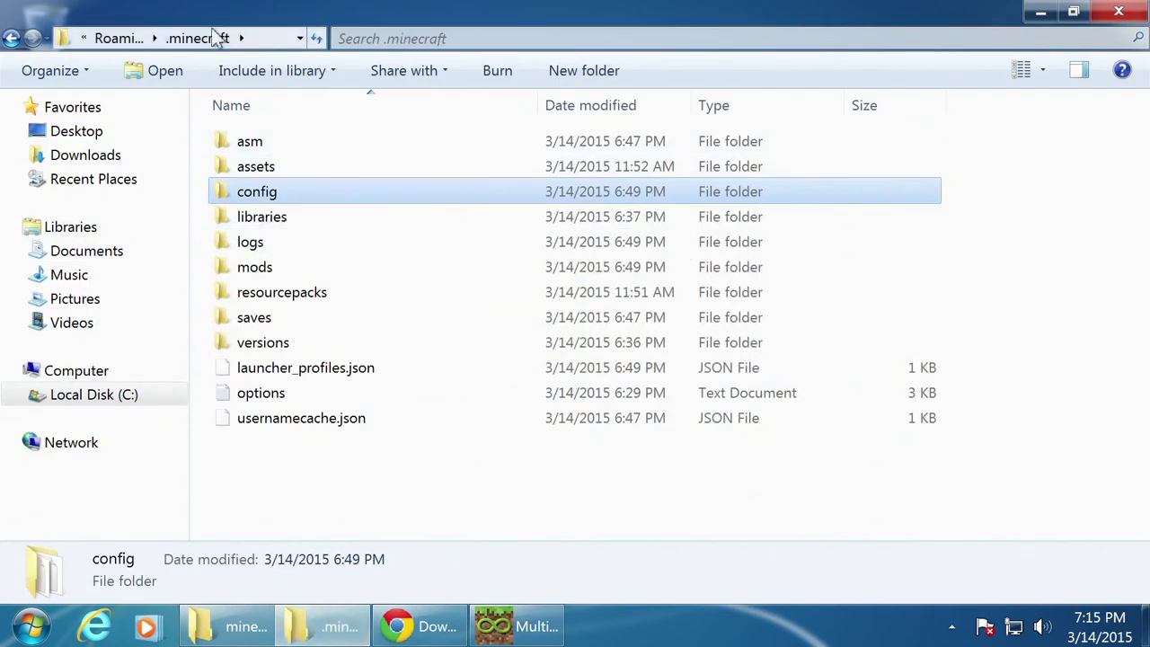
click(124, 38)
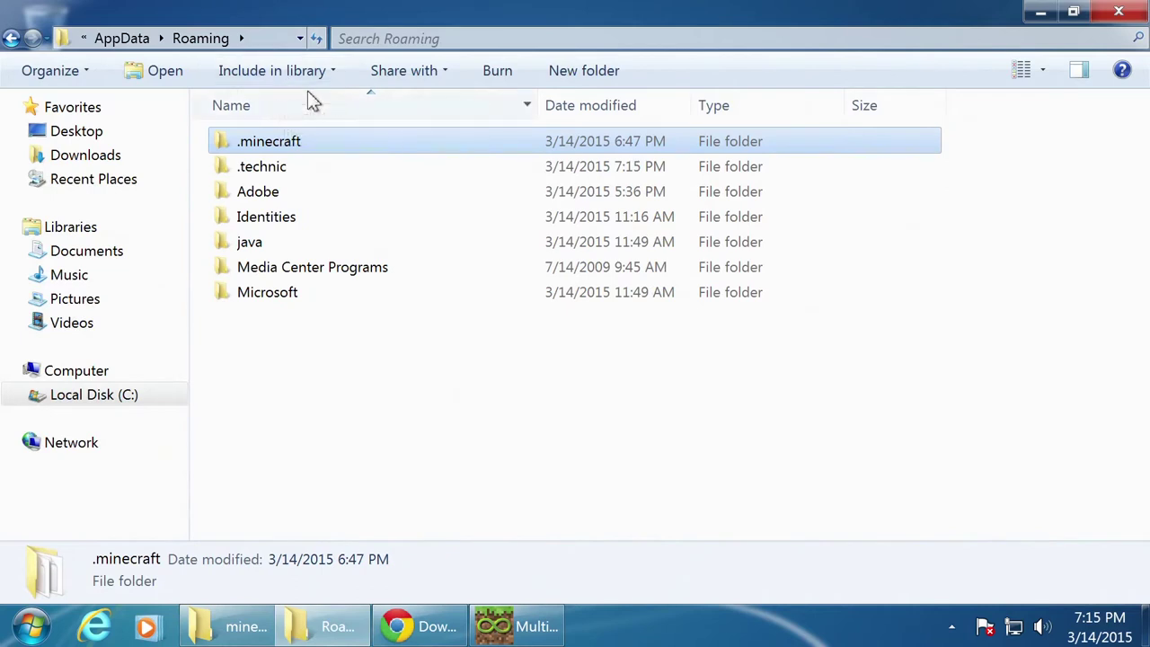
double_click(260, 169)
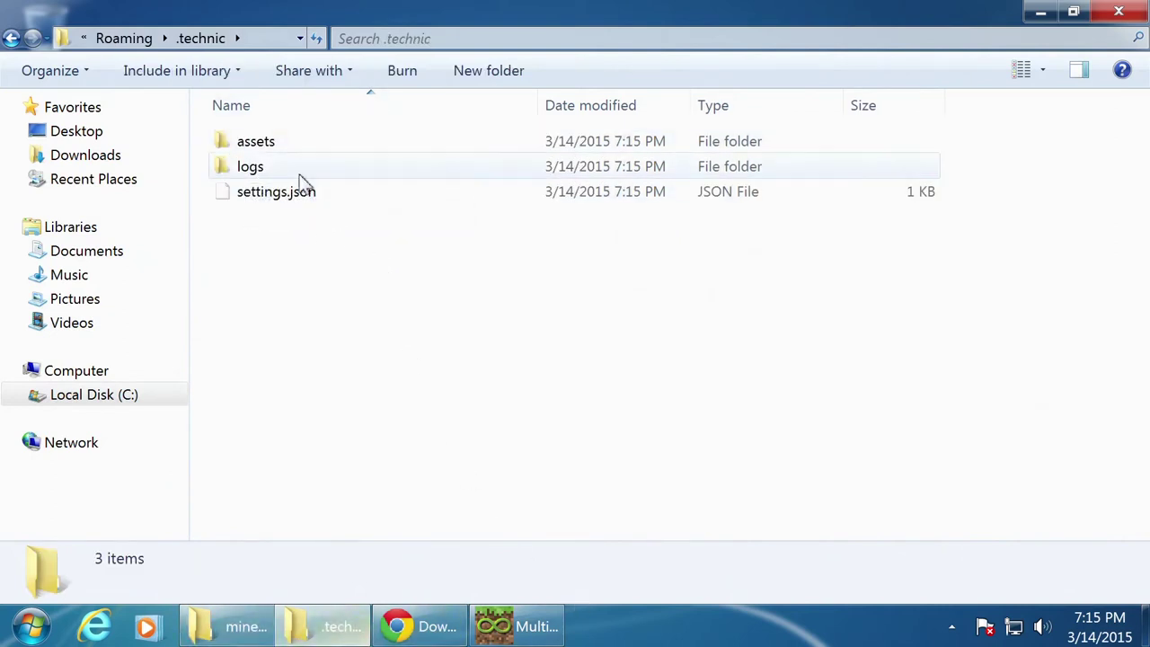
Step: Bring up MultiMC, then minimize it and the folder window to clear the desktop
click(523, 633)
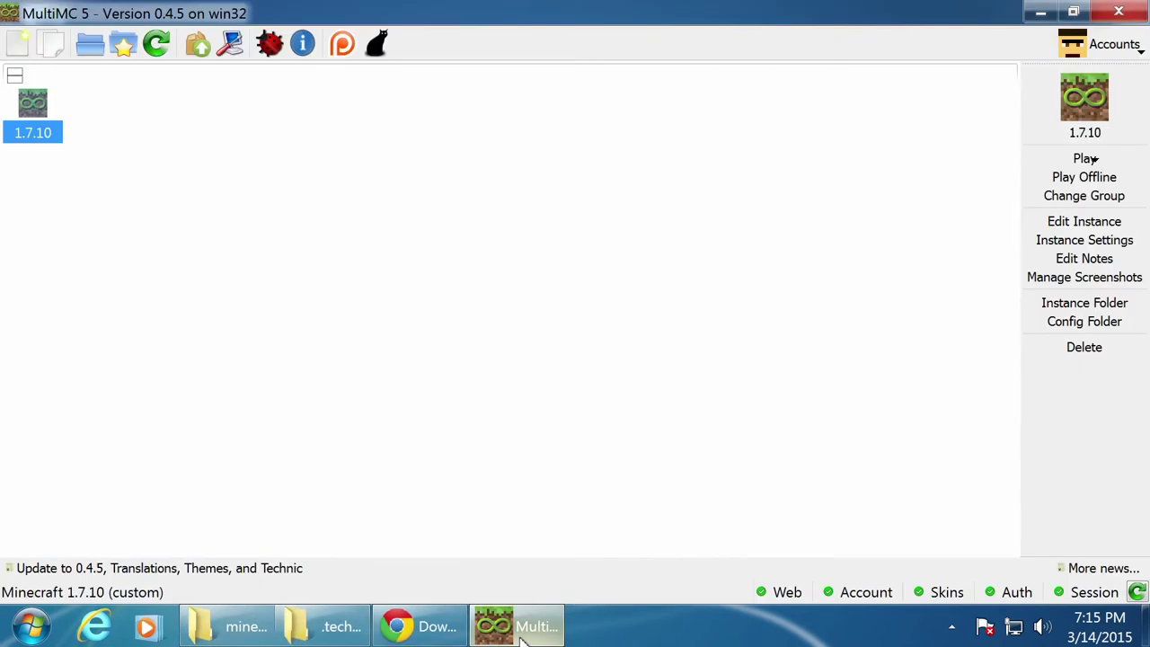
click(1042, 13)
click(1038, 12)
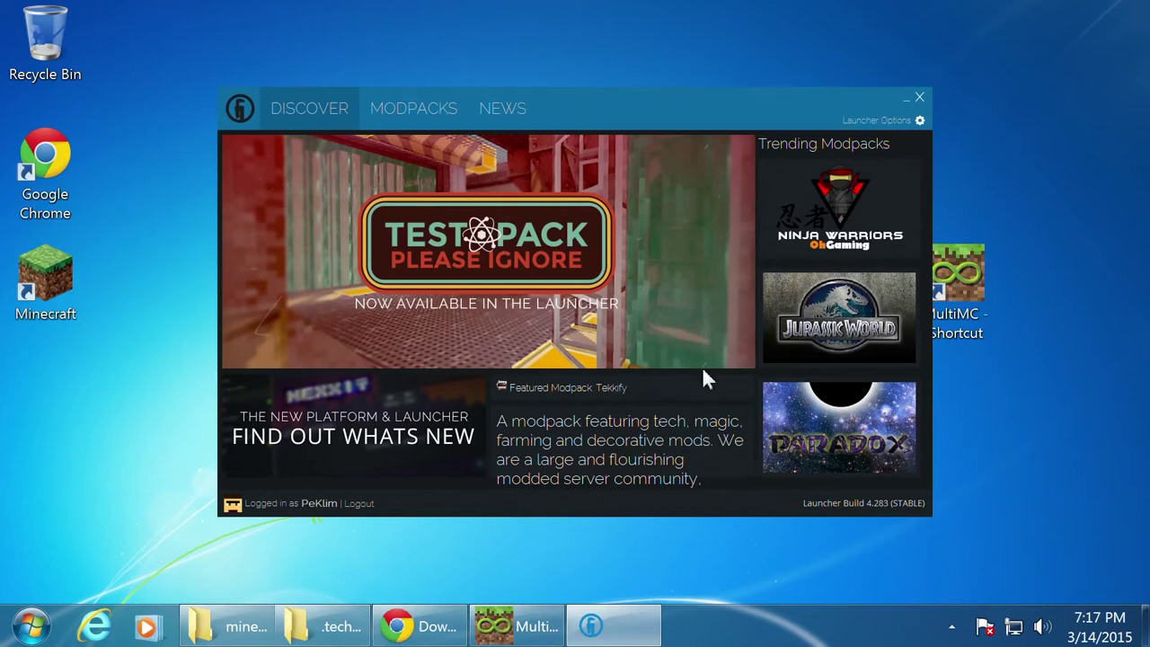
Step: Reposition the Technic Launcher window and view the Attack of the B-Team and Hexxit pages in its modpack list
drag(626, 110, 628, 79)
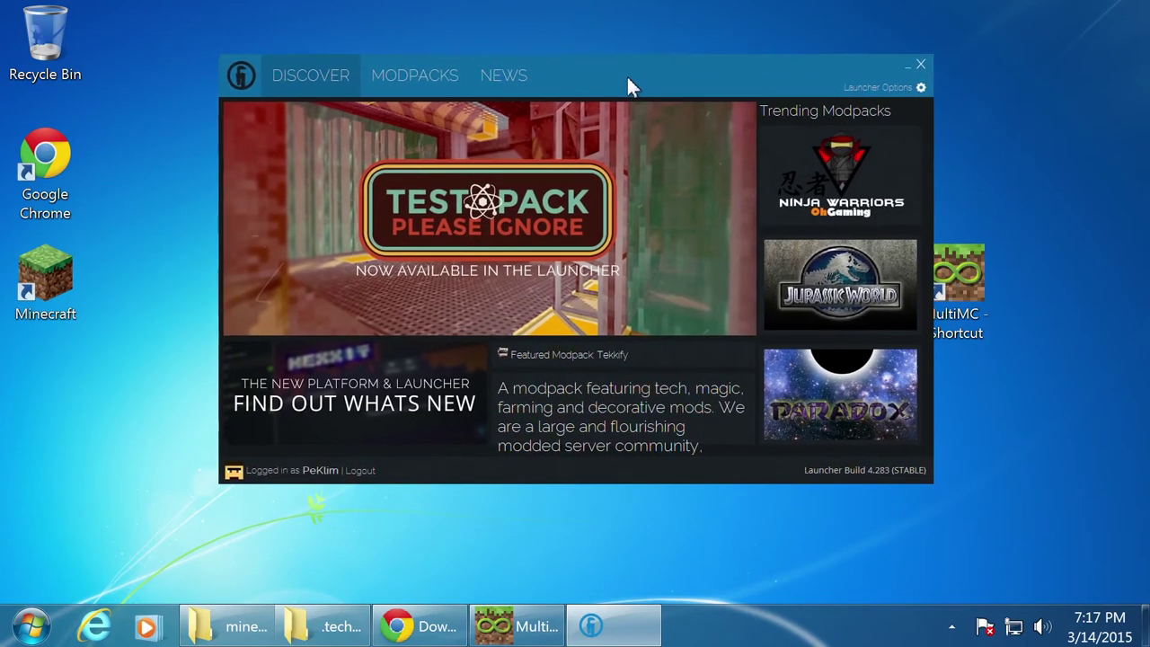
drag(764, 77, 724, 72)
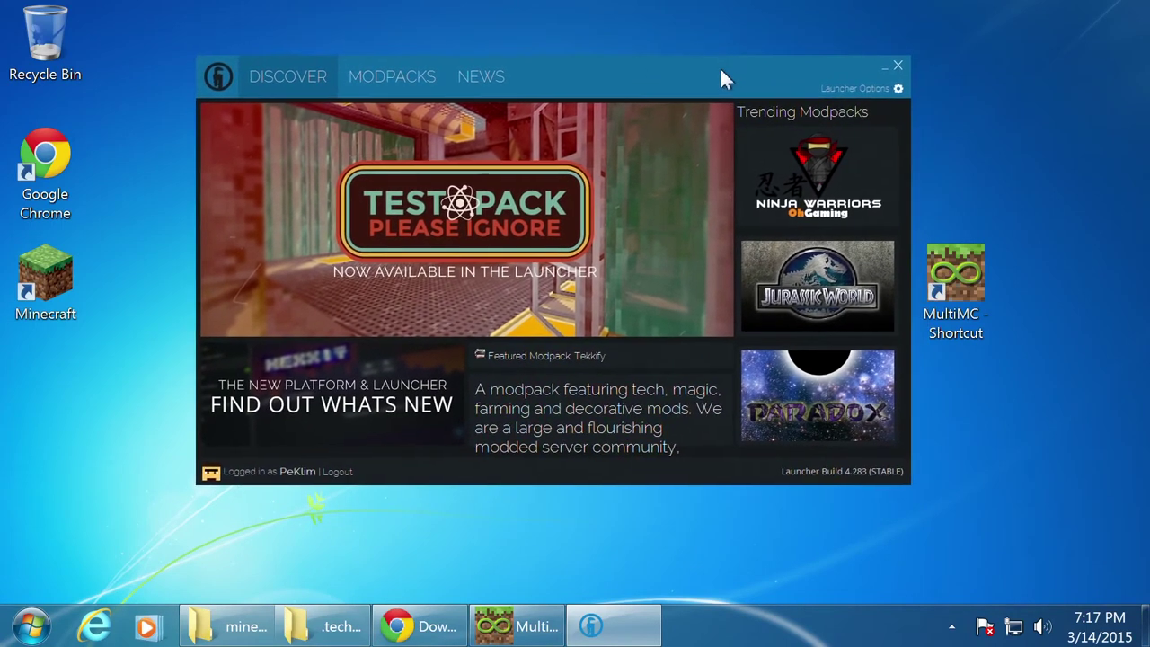
click(409, 79)
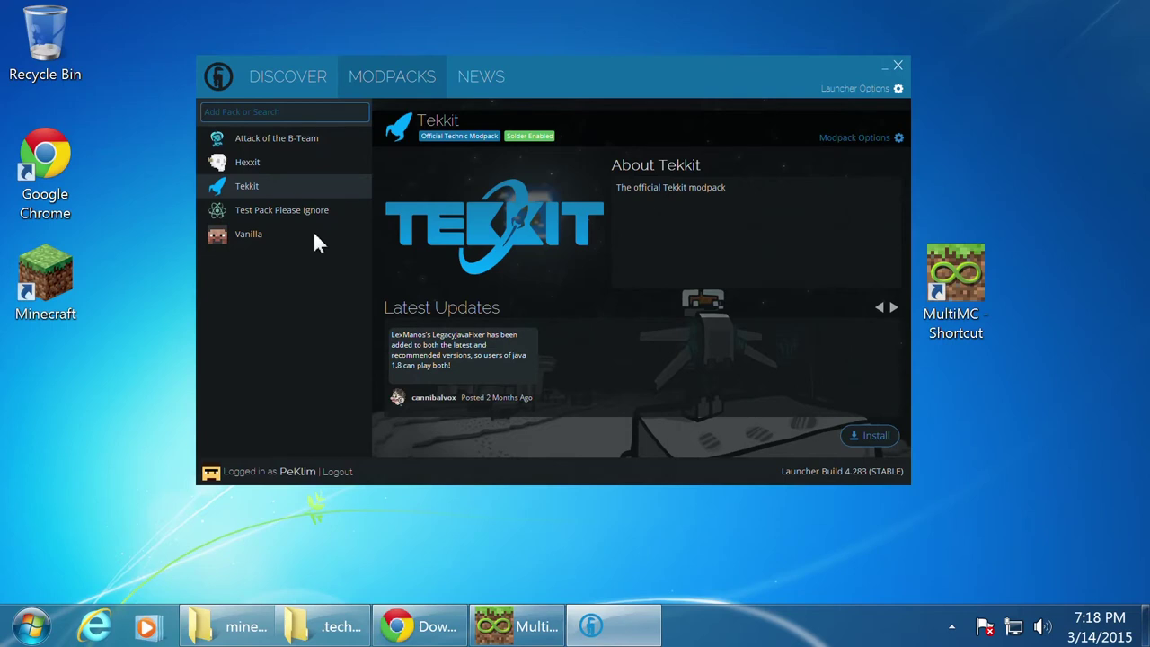
drag(655, 78, 683, 68)
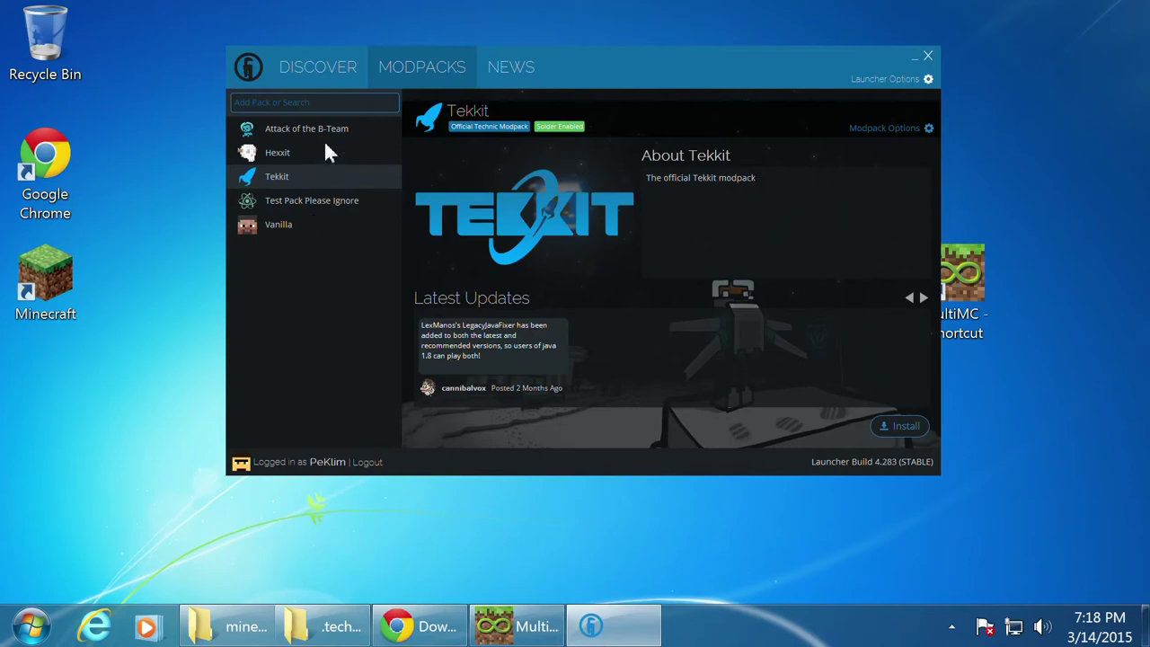
click(285, 135)
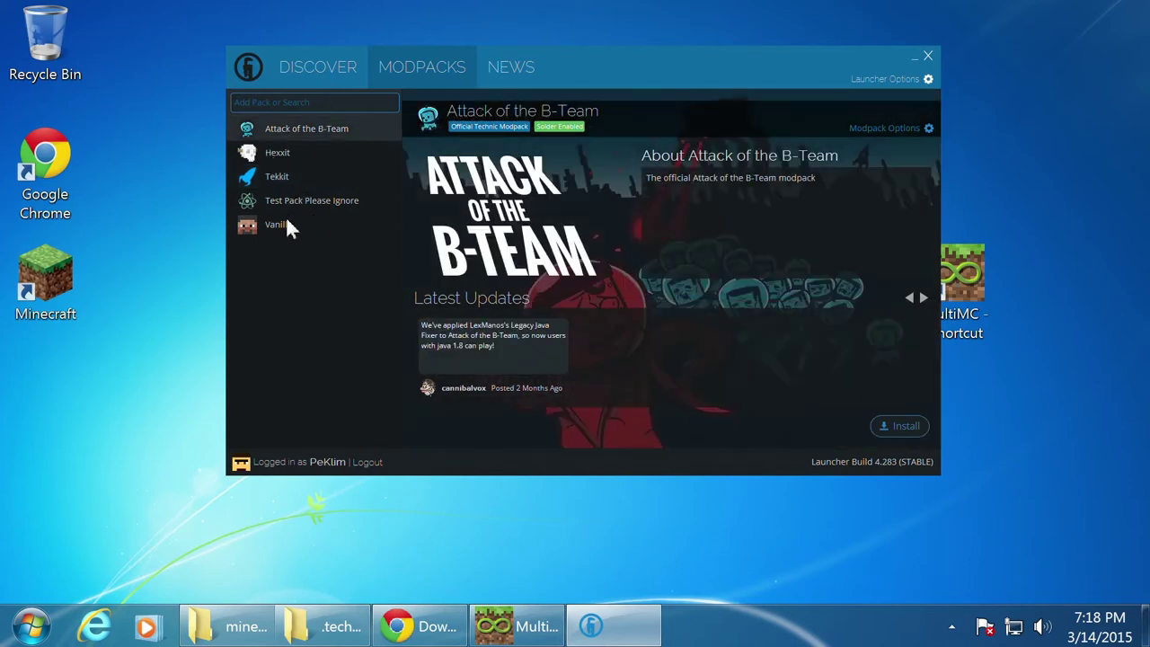
click(285, 152)
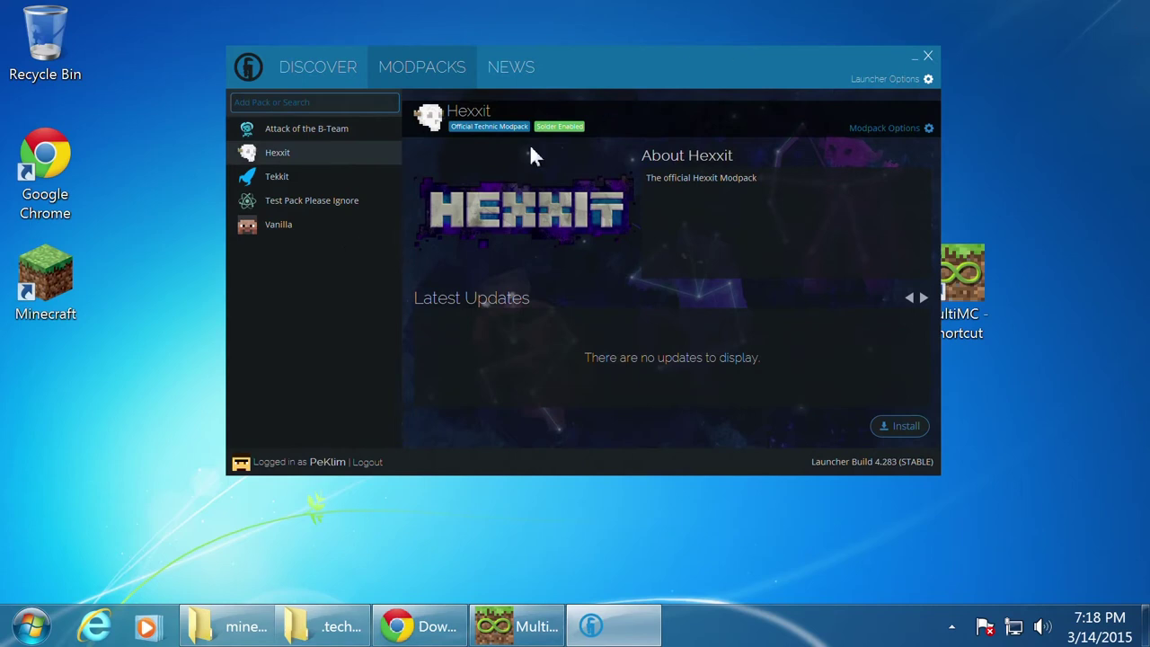
Step: View the Vanilla pack, search the modpack list for peklimpack, and start installing that pack
click(270, 102)
click(350, 230)
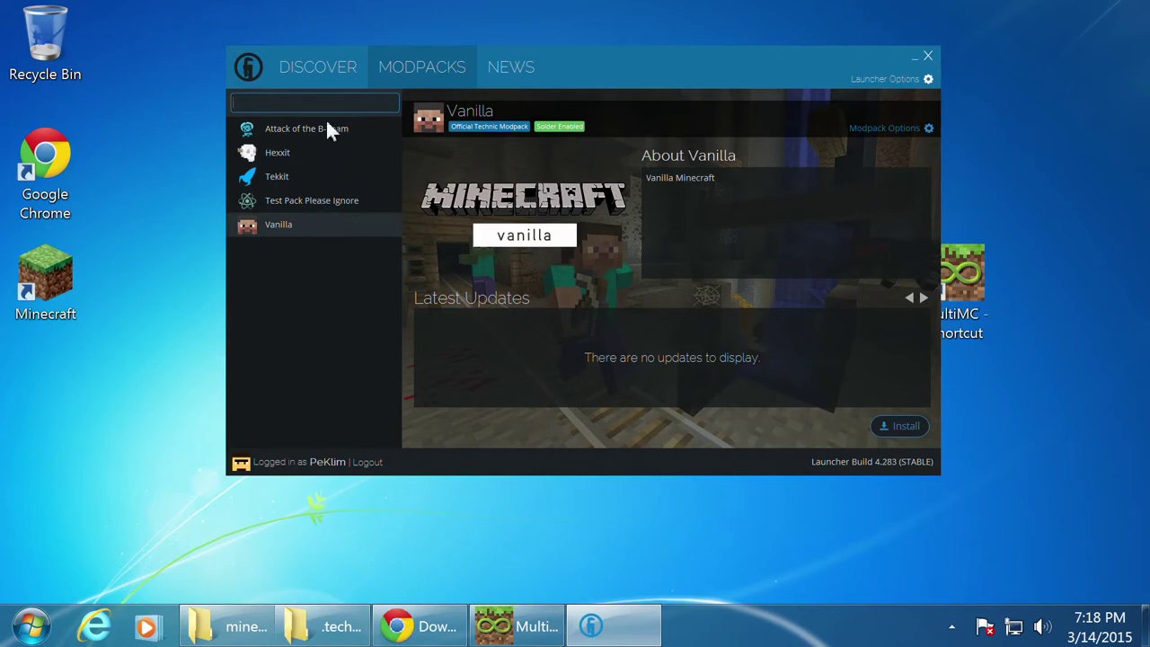
text(peklimpack)
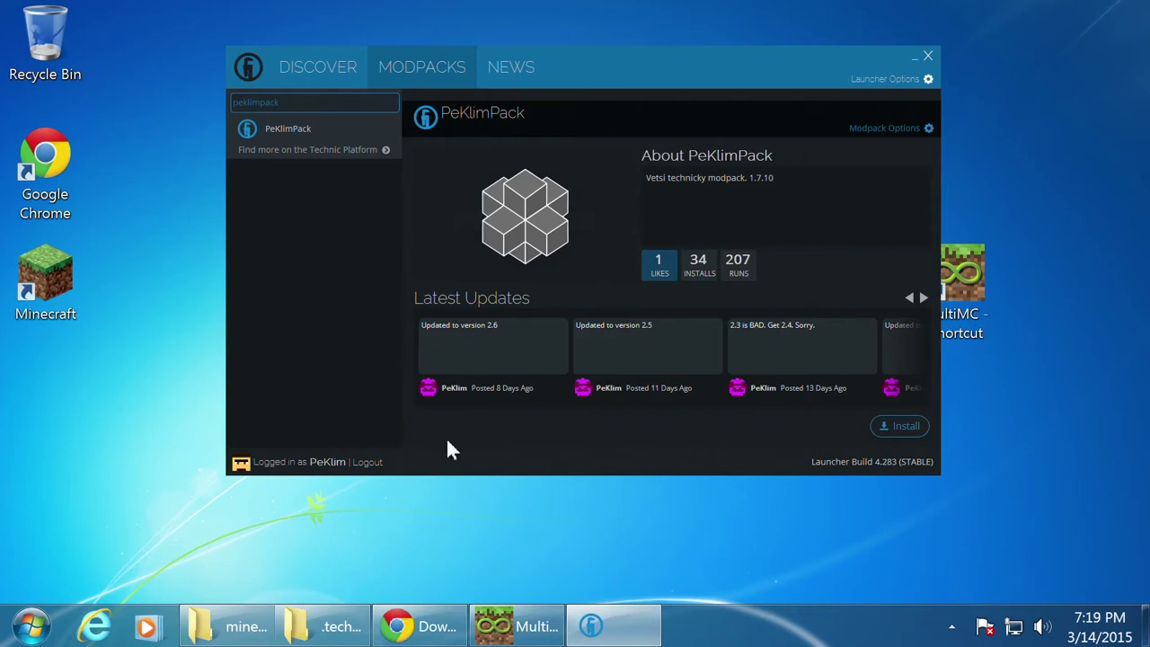
click(904, 426)
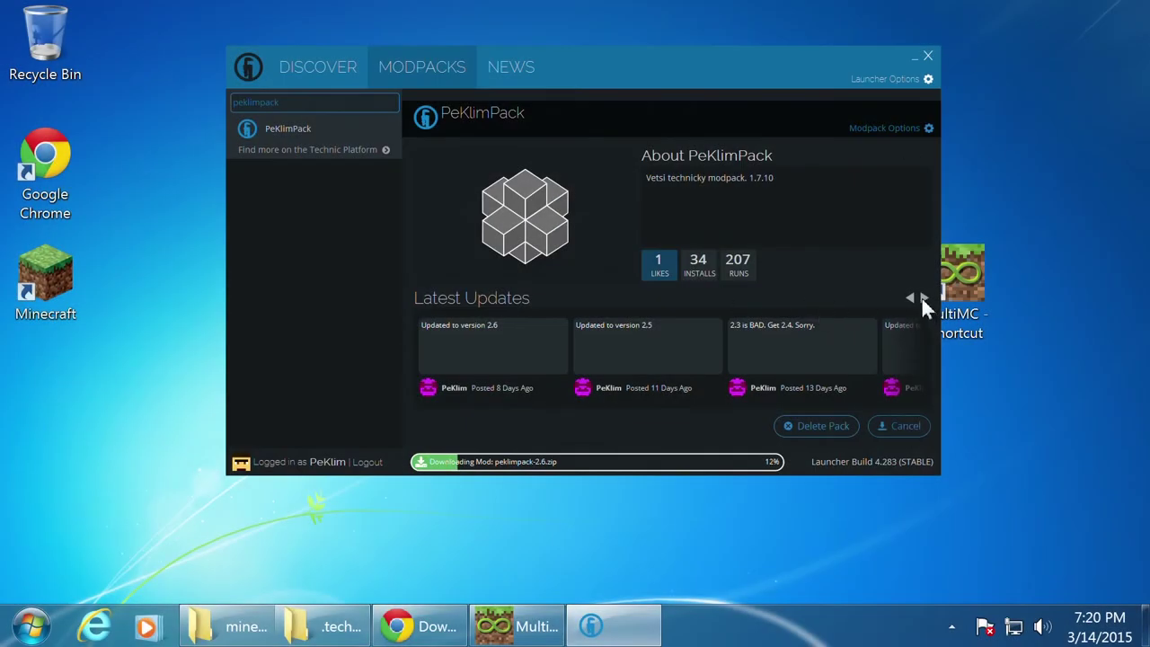
Step: Browse PeKlimPack's latest updates, examine its Modpack Options, close them, and reposition the launcher window
click(922, 298)
click(922, 297)
click(922, 298)
click(889, 128)
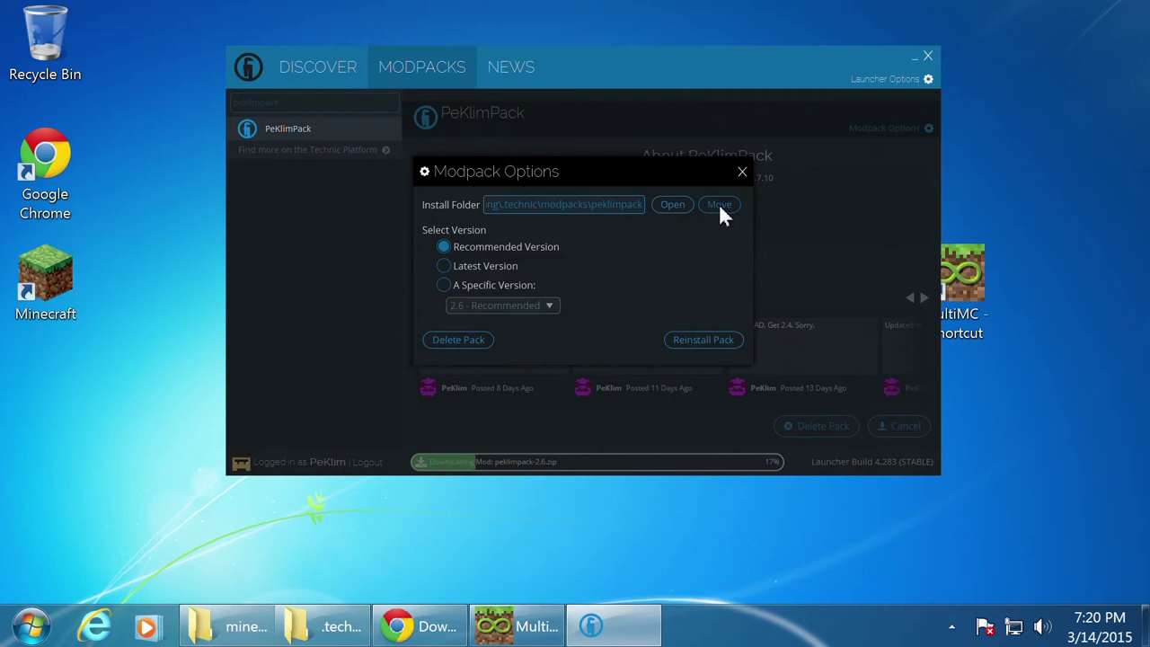
key(Escape)
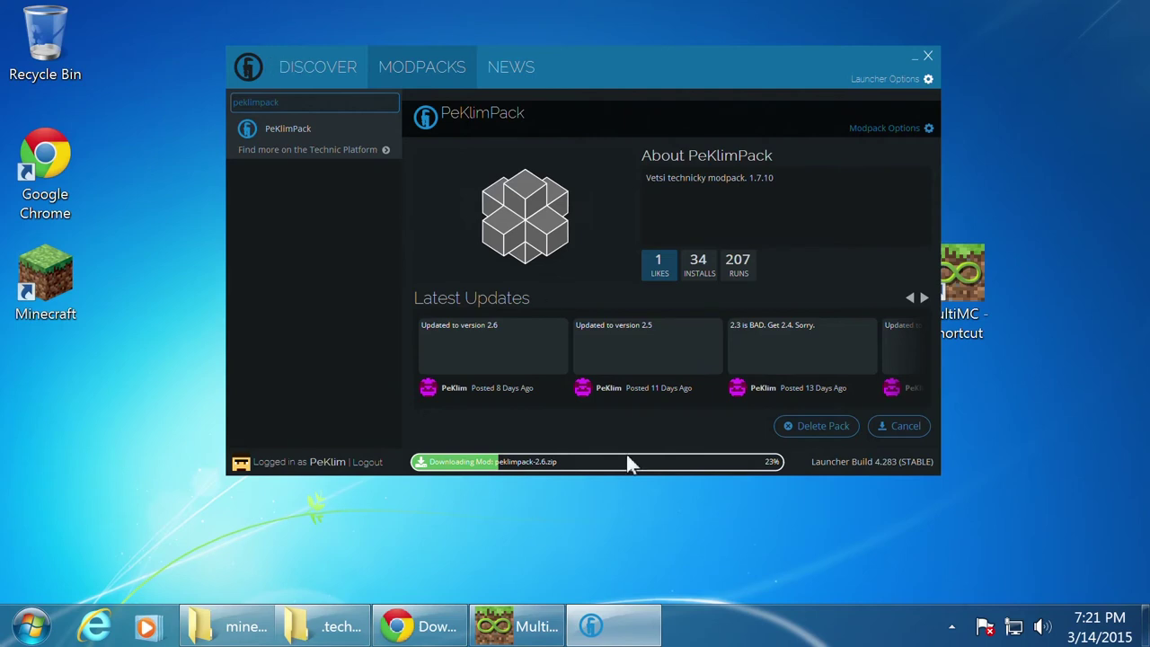
drag(770, 77, 711, 76)
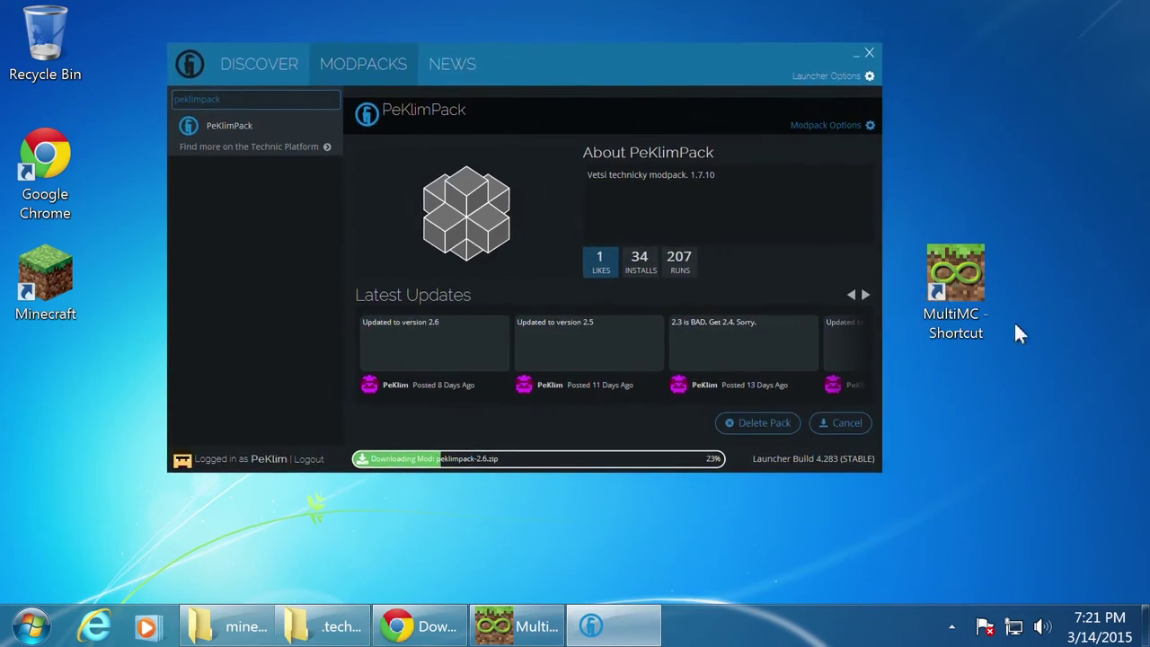
drag(629, 81, 696, 67)
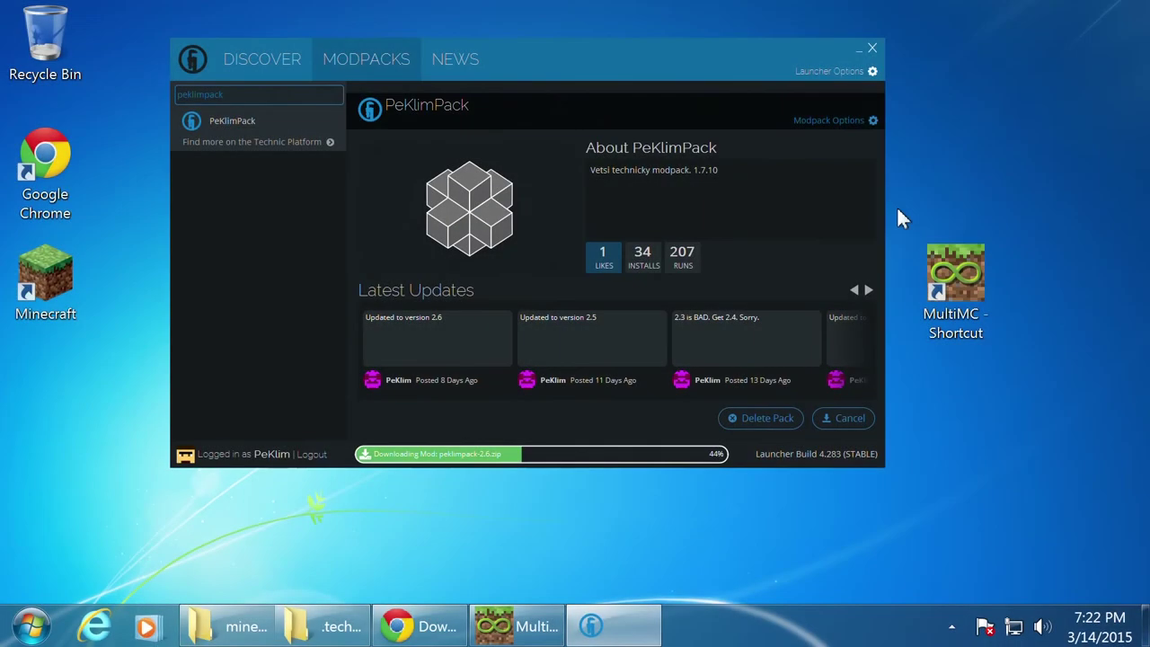
Step: Switch to Chrome, search the Technic Platform for peklimPack, open its page, and zoom the page out
click(438, 627)
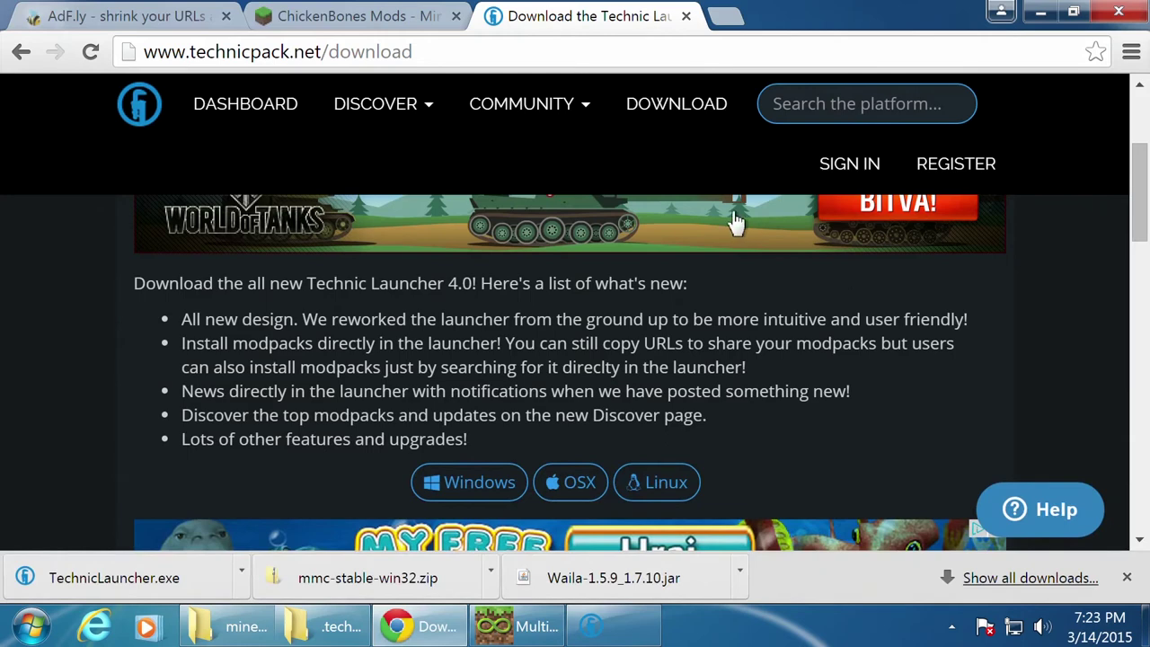
click(774, 103)
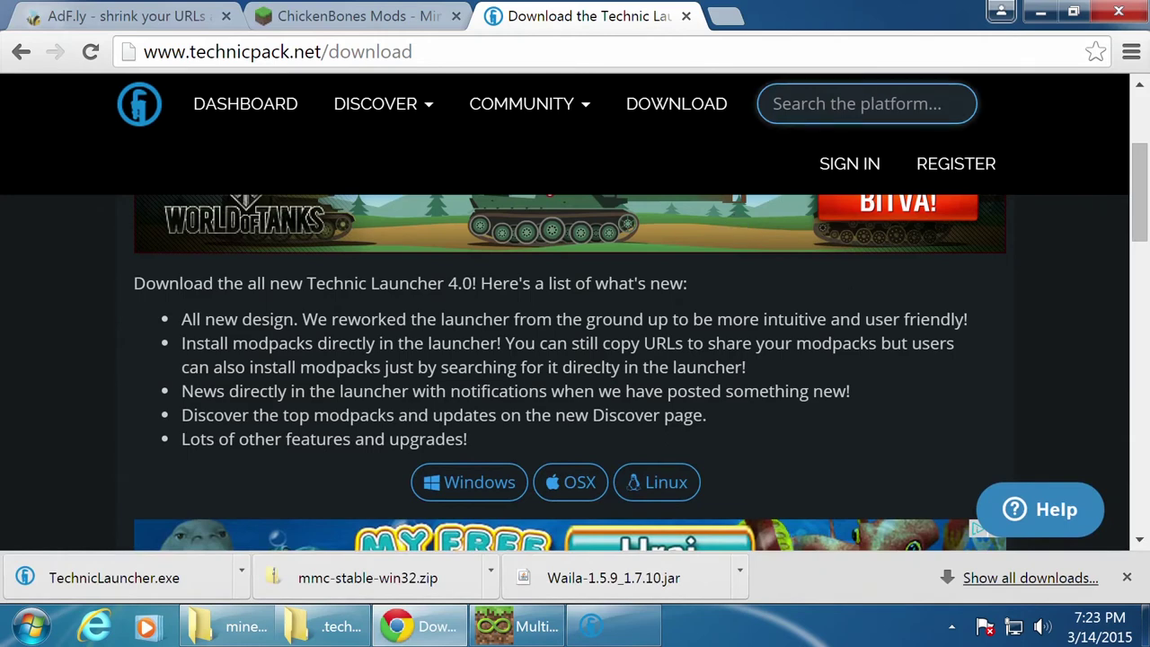
text(peklimPack)
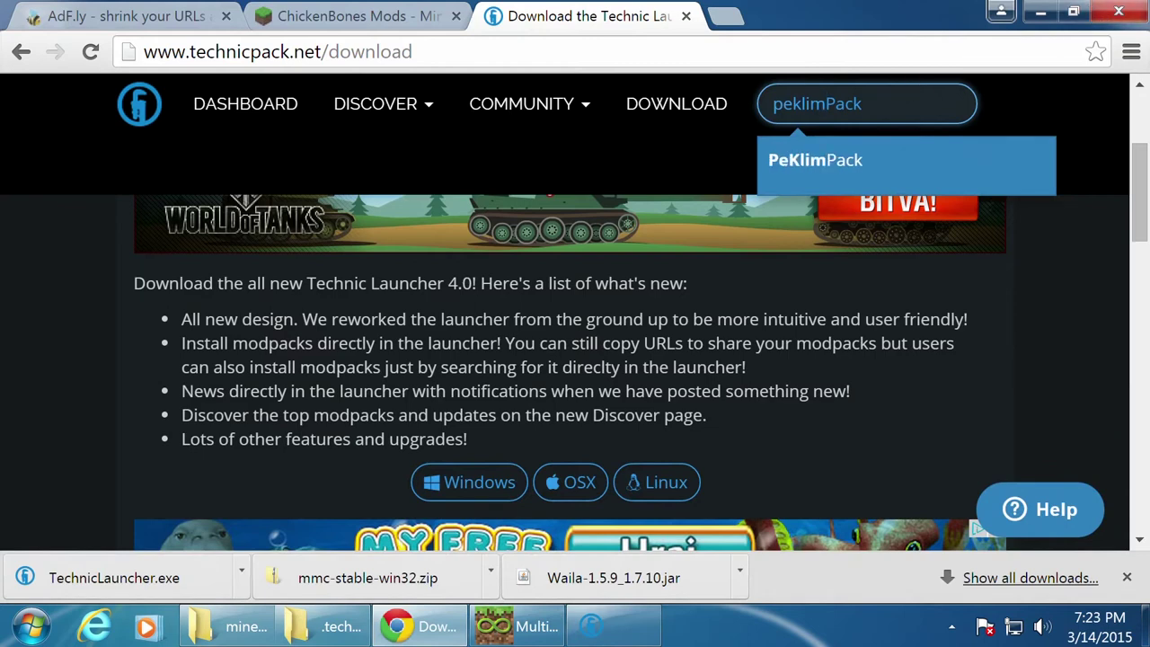
click(817, 155)
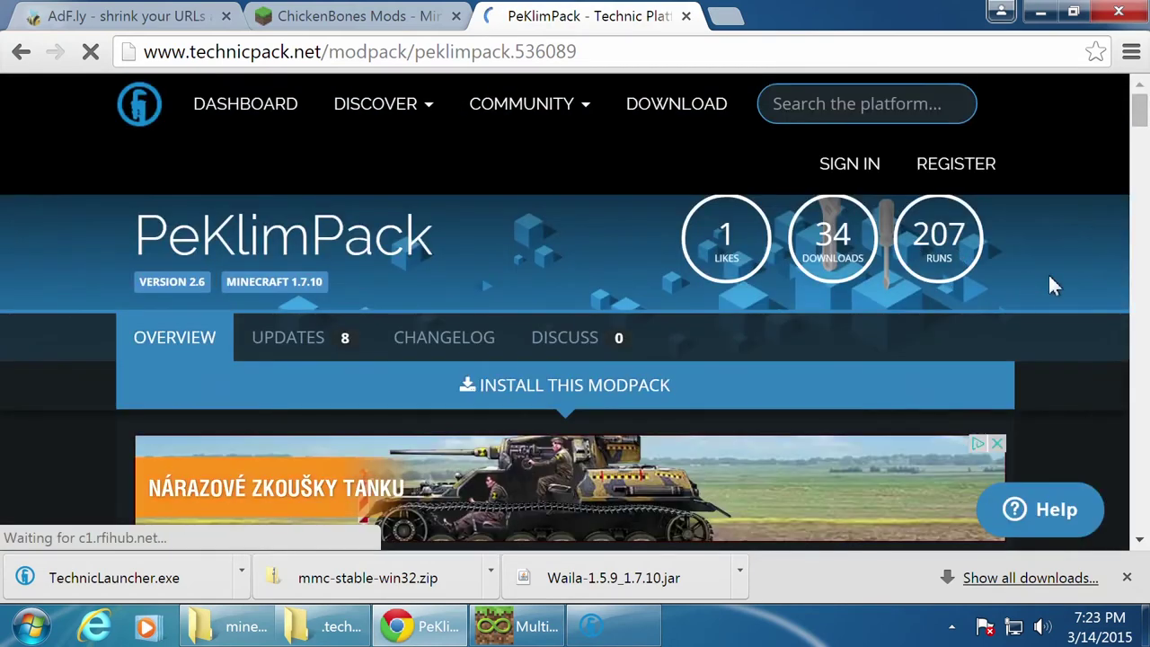
key(ctrl+minus)
key(ctrl+minus)
key(ctrl+minus)
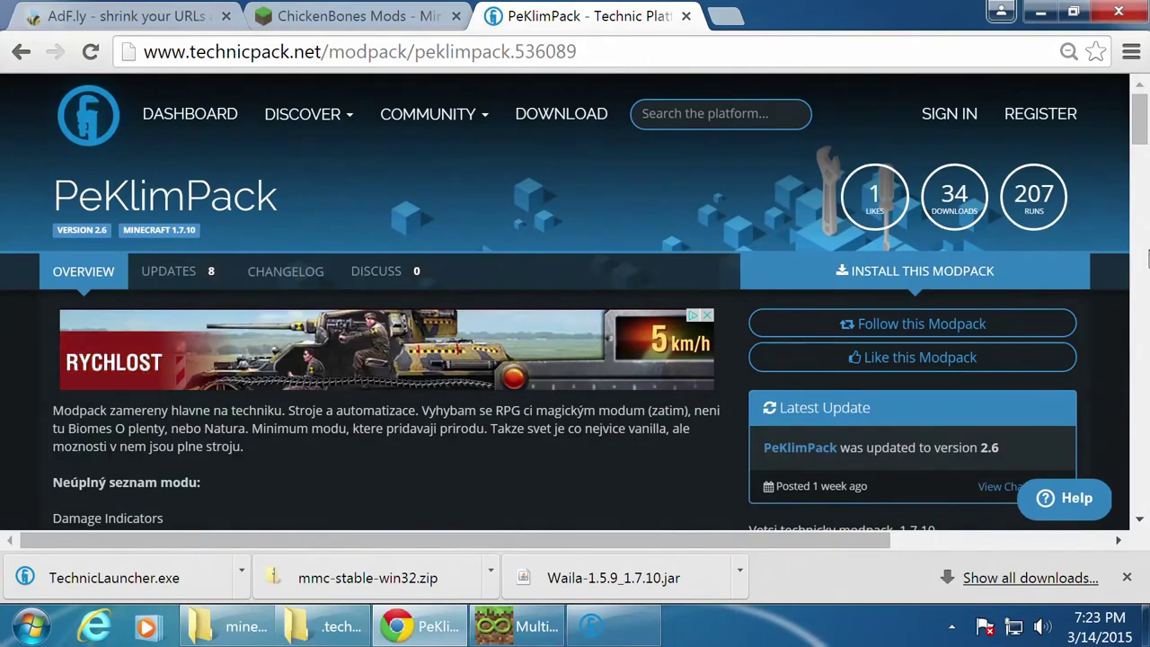
Step: Look through the PeKlimPack overview and its Discuss page on the Technic Platform
mouse_move(986, 288)
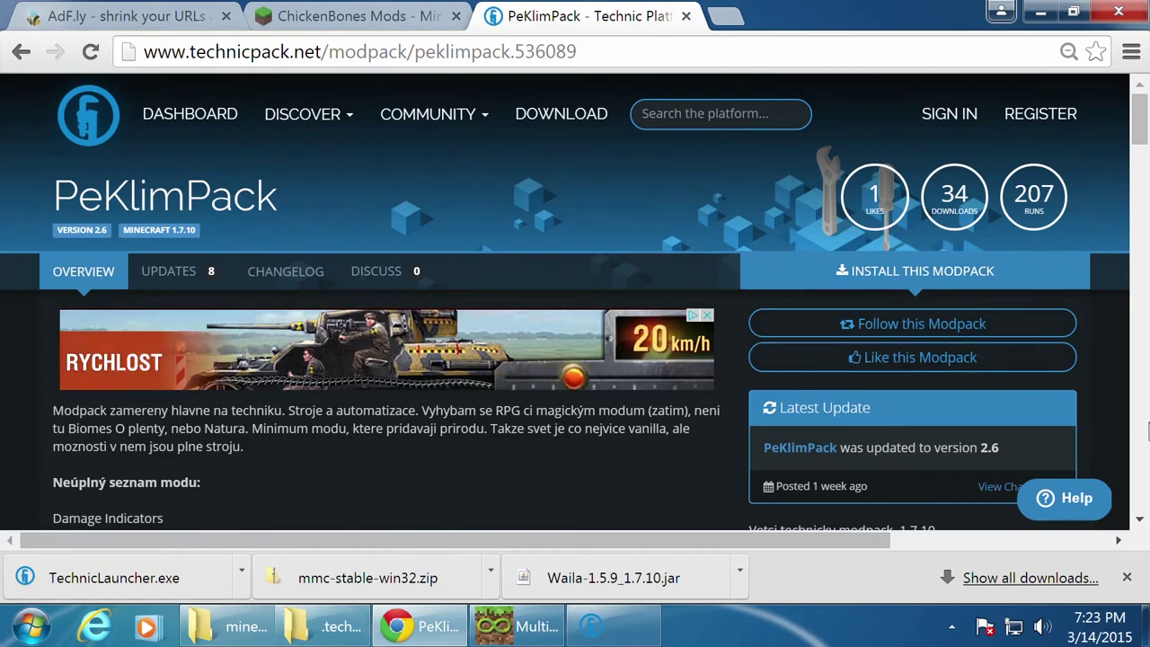
scroll(652, 485, down, 1)
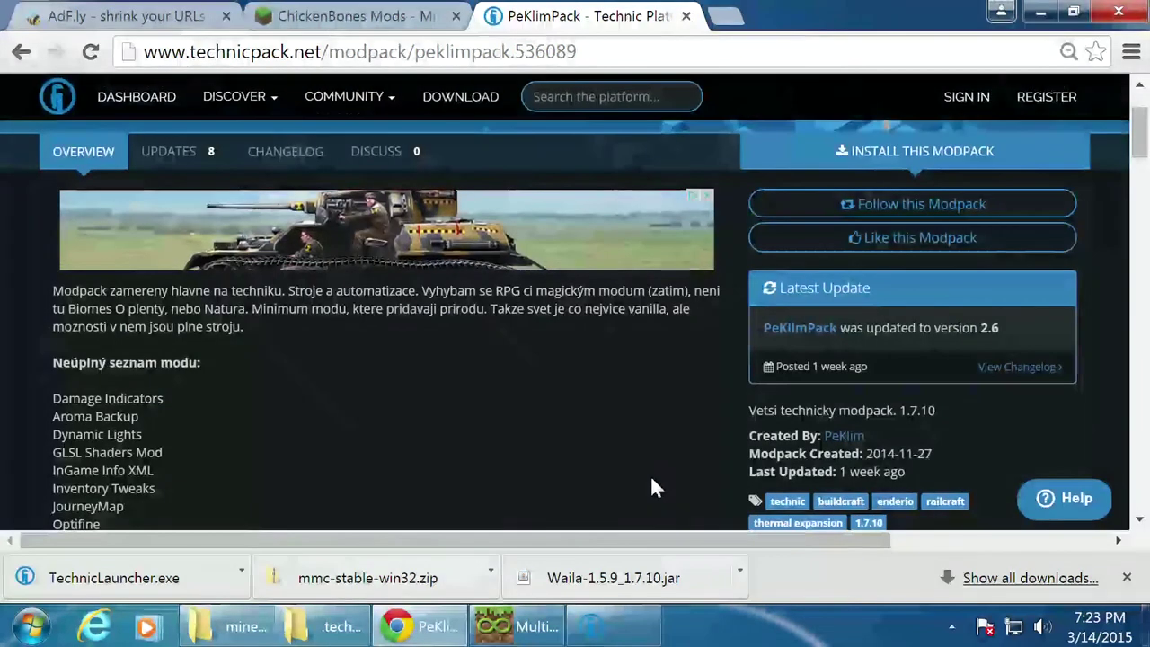
click(378, 148)
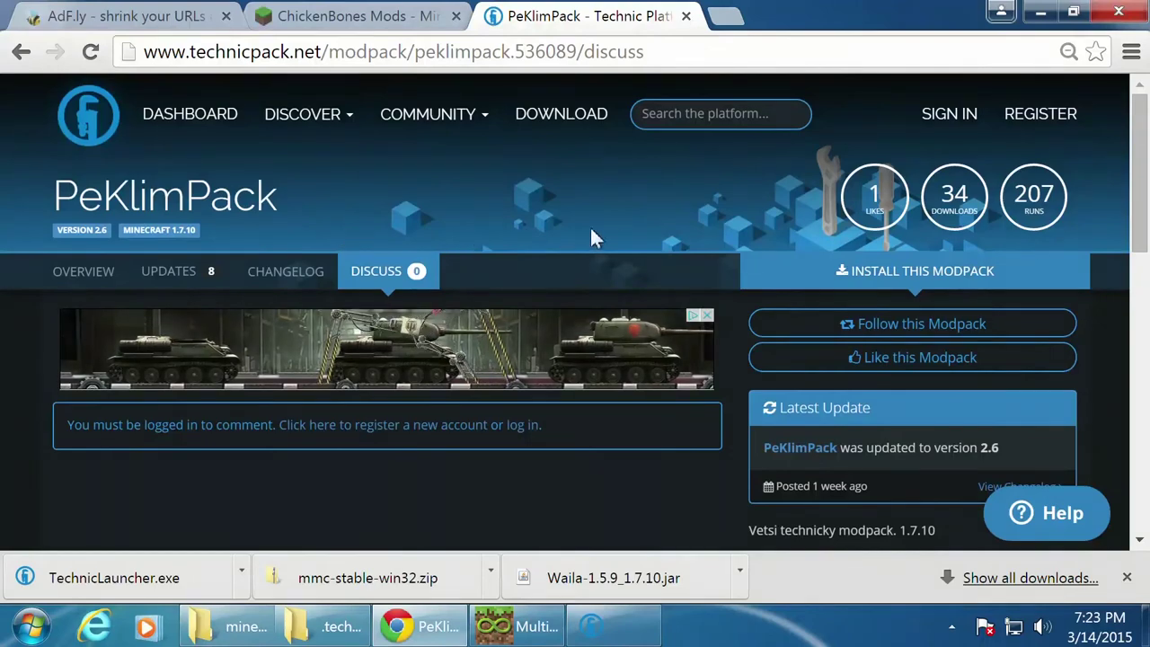
scroll(611, 225, down, 1)
scroll(224, 356, down, 3)
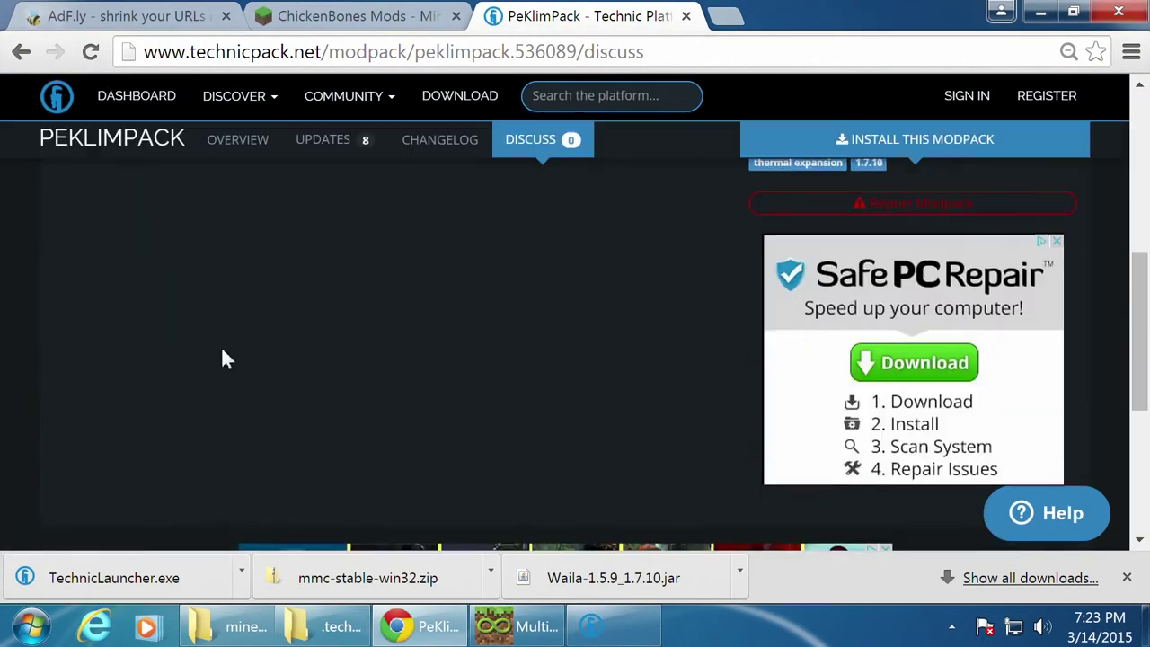
scroll(496, 378, down, 2)
scroll(424, 400, up, 6)
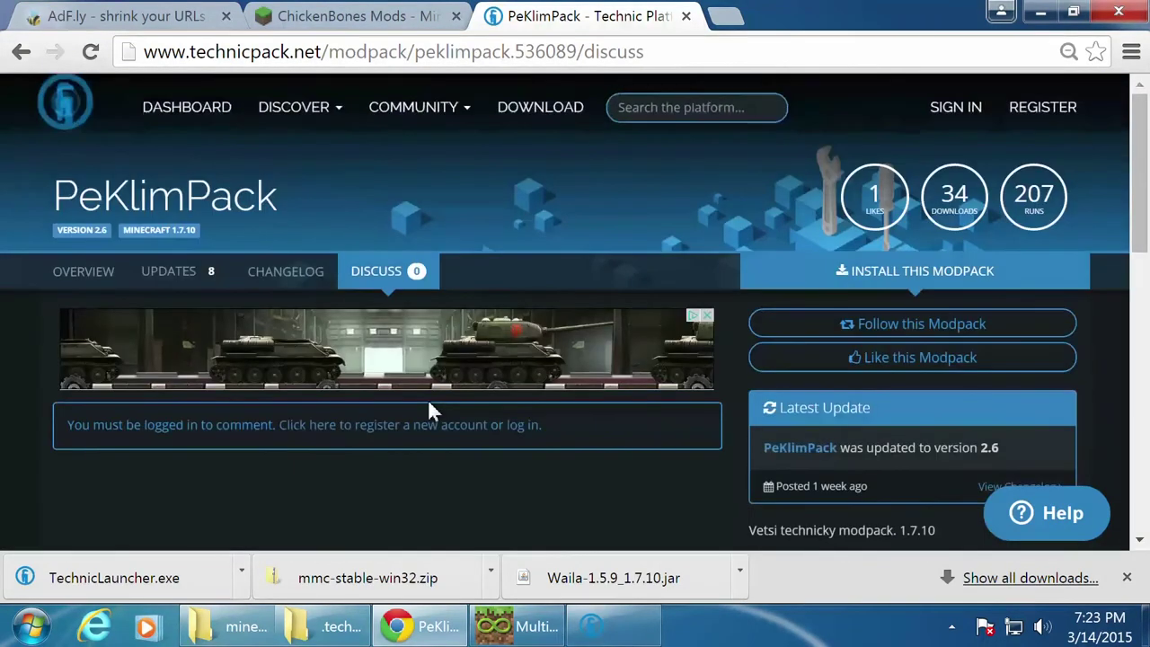
scroll(626, 413, down, 2)
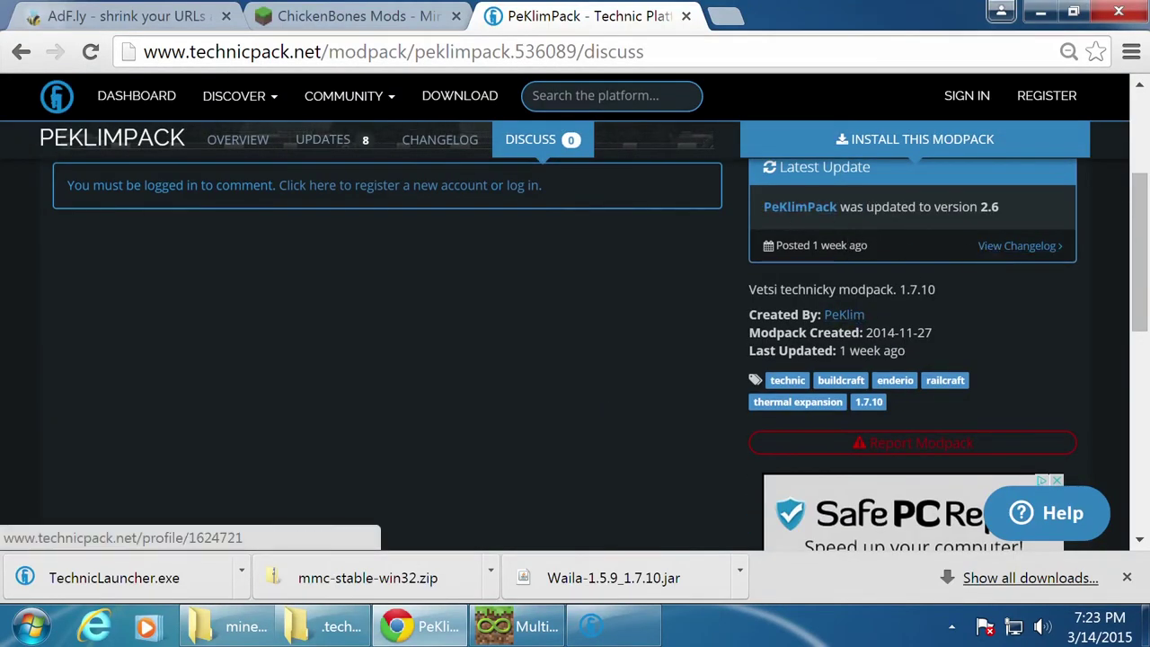
Step: Return to the PeKlimPack overview and copy the modpack's platform URL from its install option
click(797, 207)
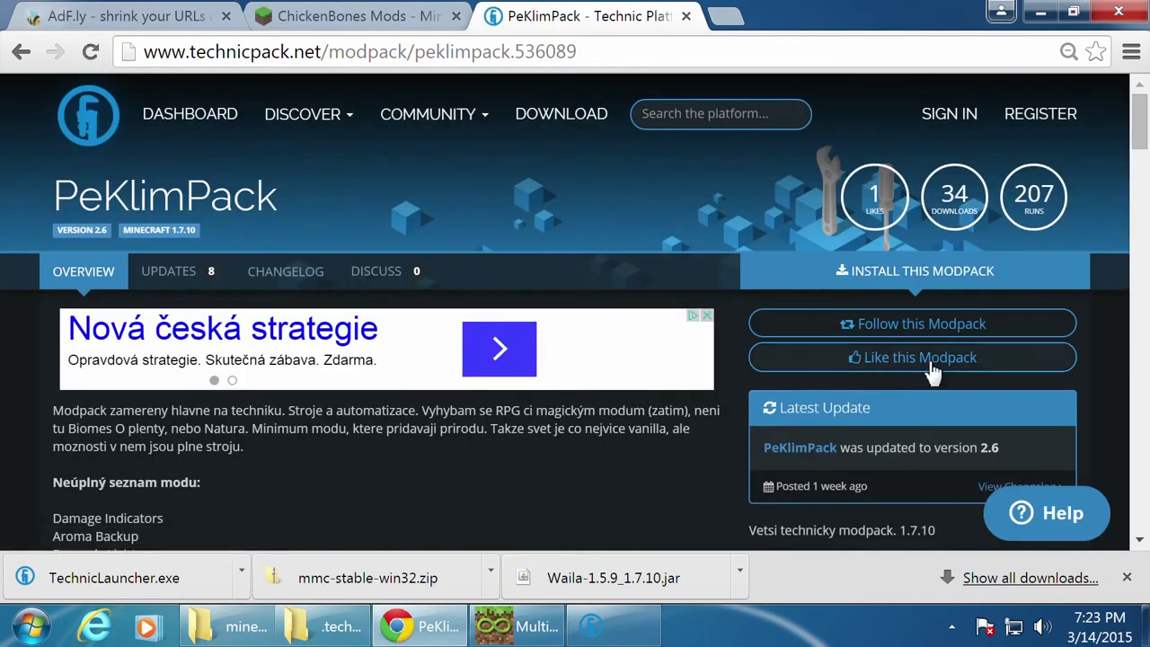
click(926, 270)
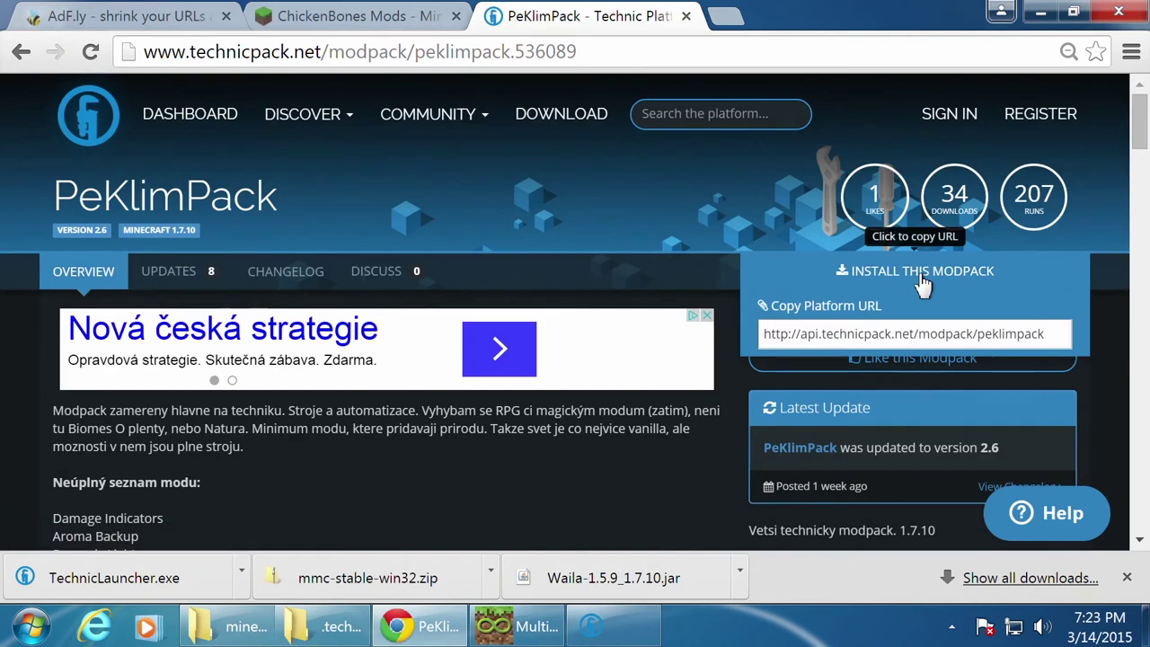
click(1002, 331)
key(ctrl+c)
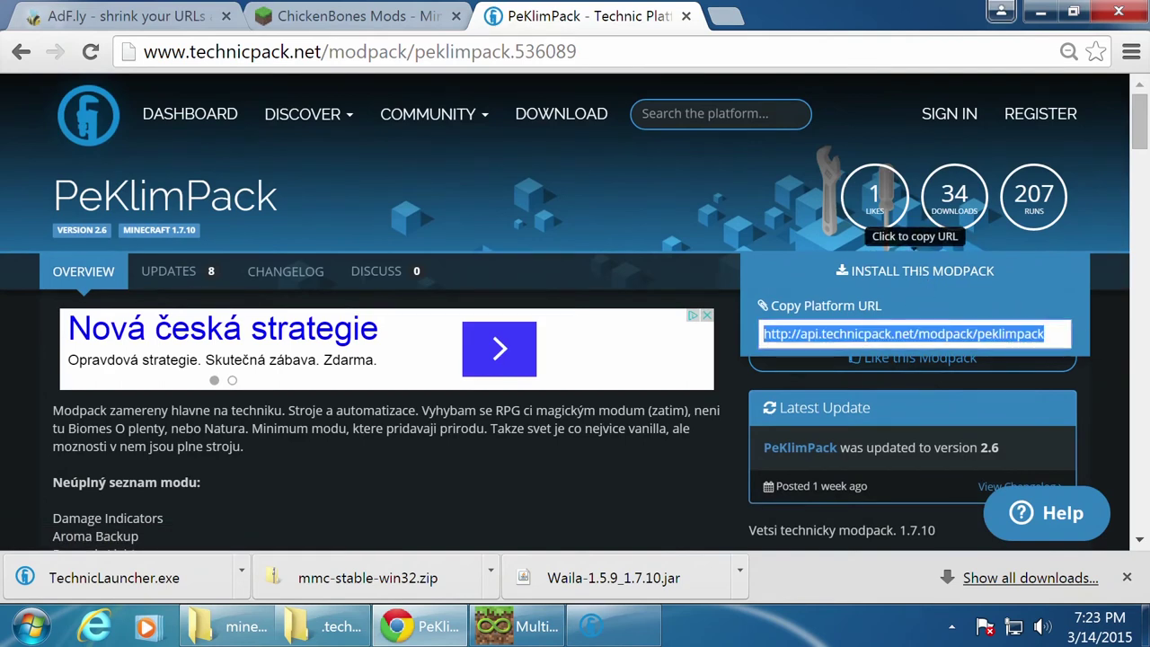
Step: Open the copied platform URL api.technicpack.net/modpack/peklimpack in a new browser tab
key(ctrl+t)
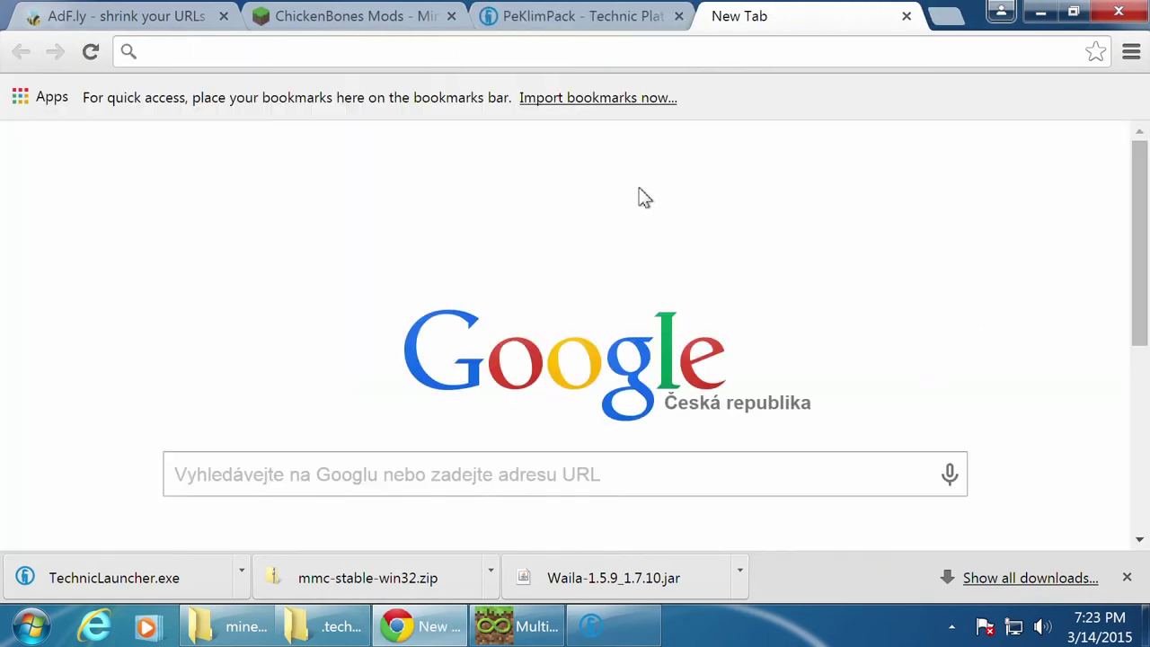
key(ctrl+v)
key(Return)
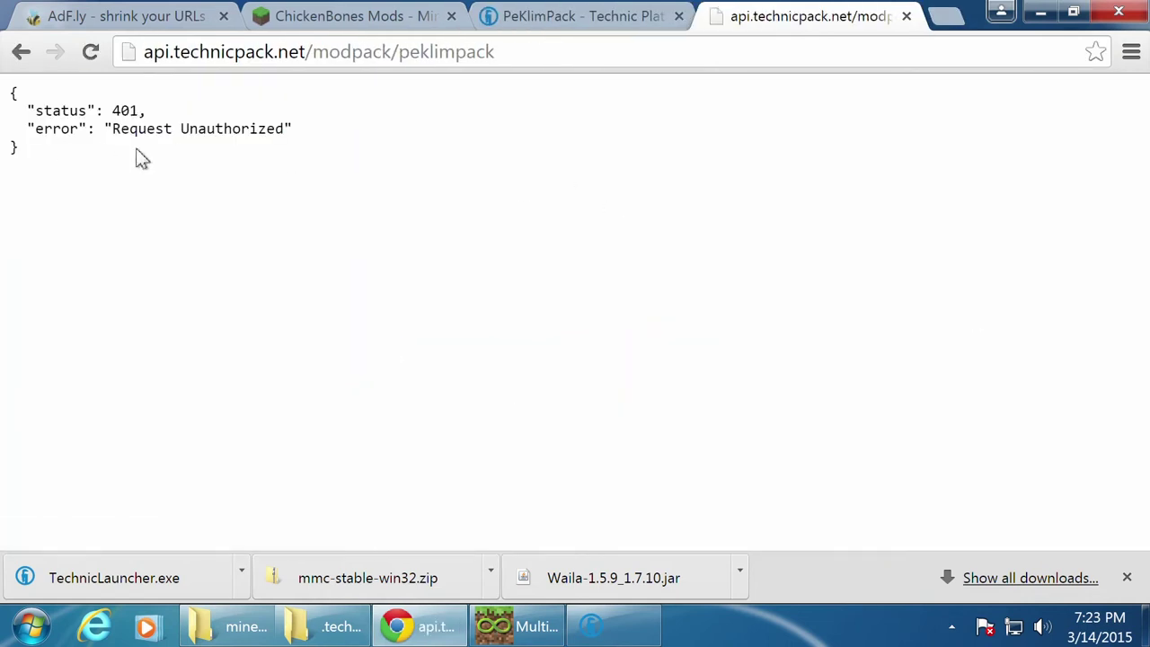
Step: Close the tab with the platform URL response and glance over the PeKlimPack page and the site's Community and Discover options
click(906, 16)
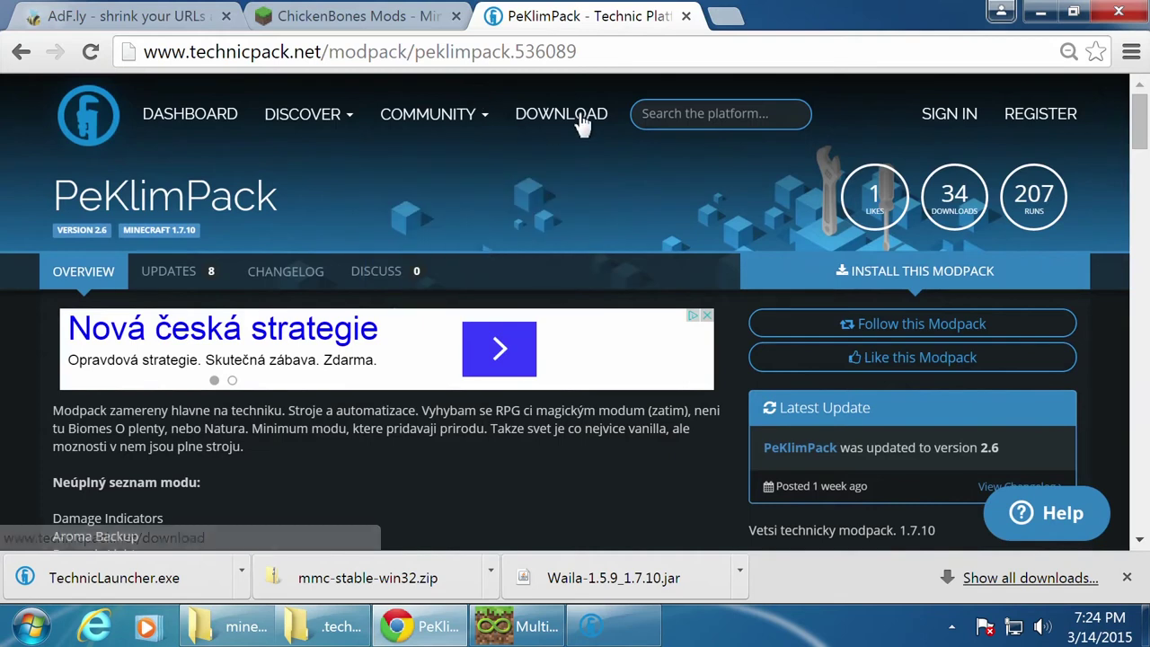
mouse_move(485, 119)
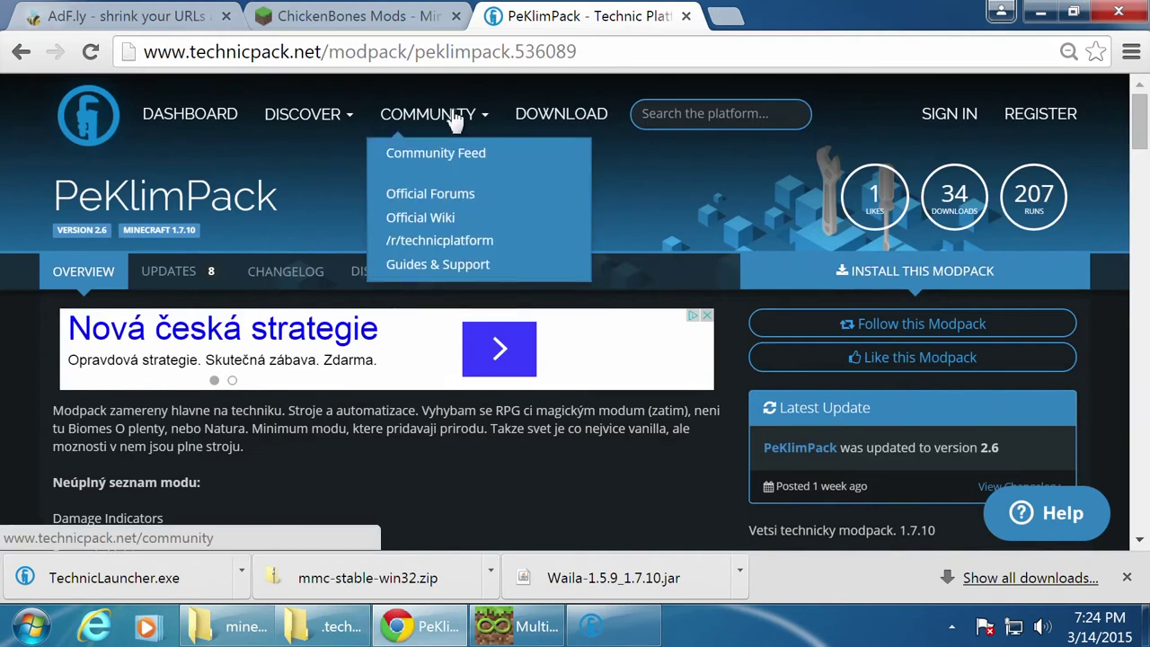
mouse_move(322, 128)
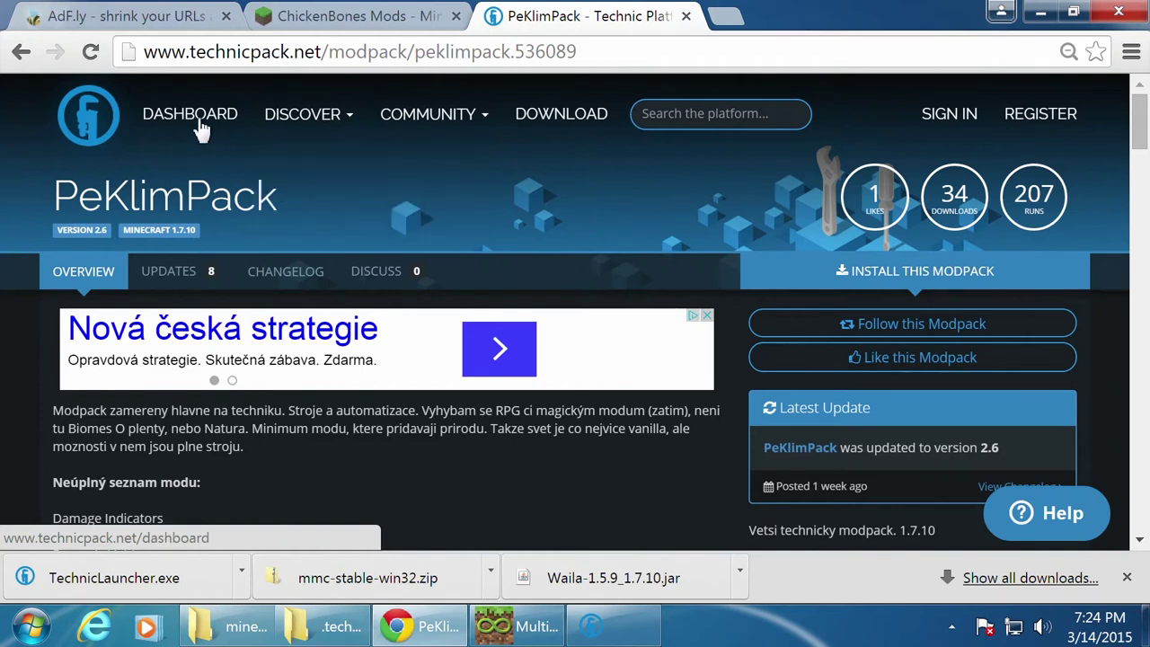
scroll(590, 386, down, 2)
scroll(587, 386, down, 8)
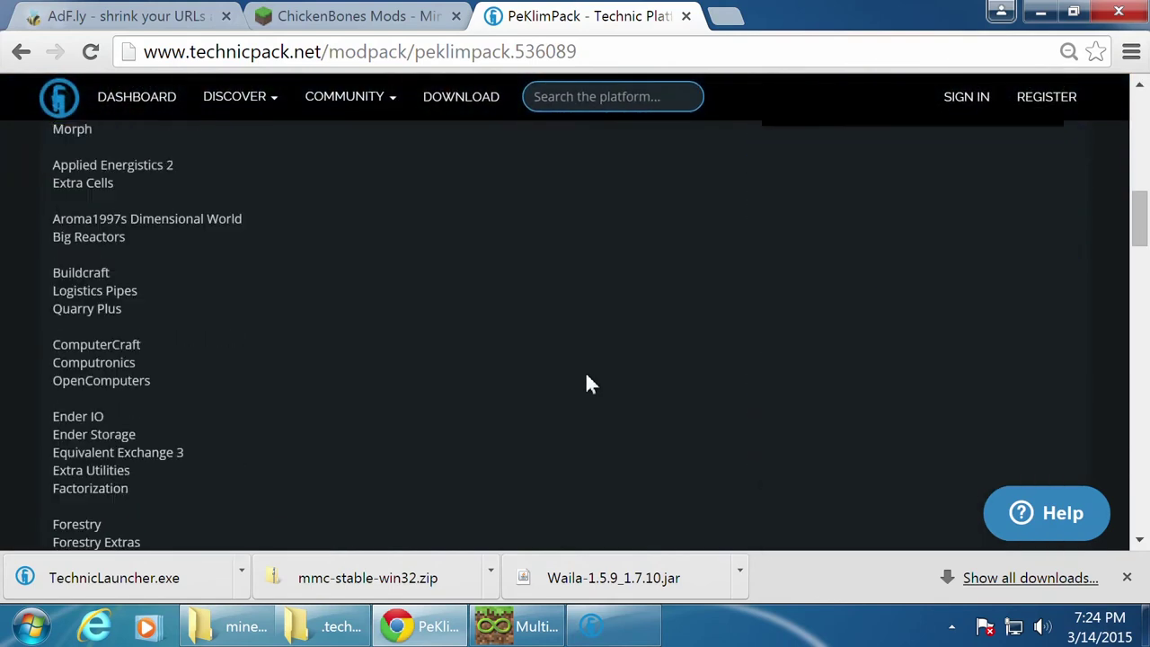
scroll(587, 382, up, 9)
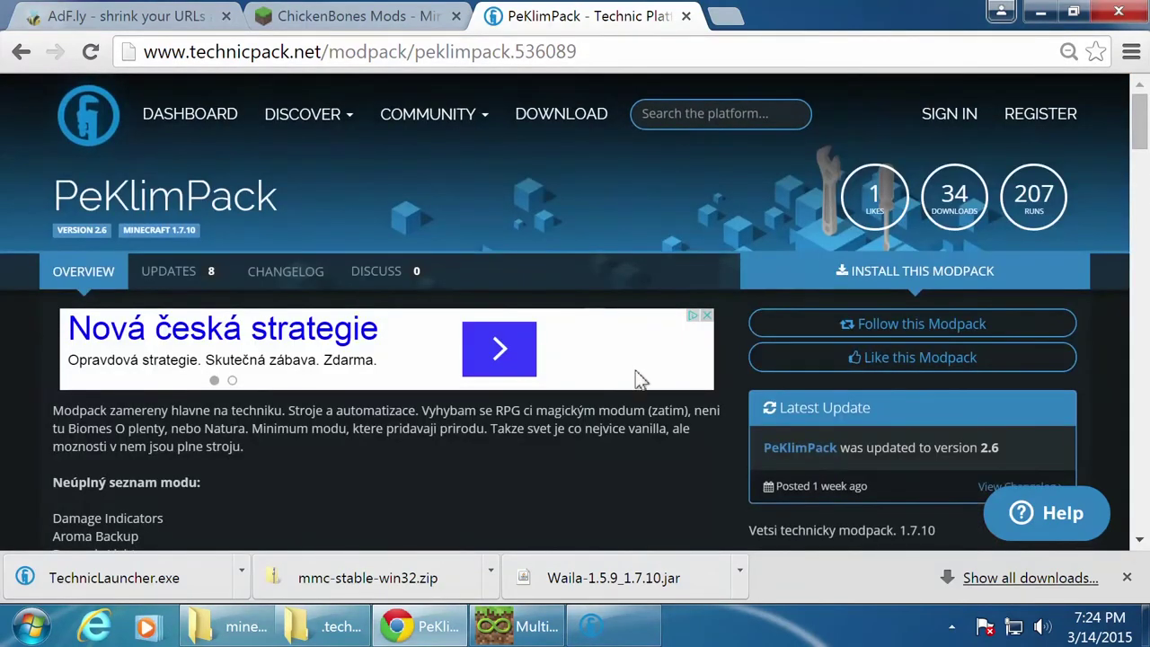
Step: Look through the mod list and the mod website links in the PeKlimPack overview
click(279, 112)
scroll(277, 292, down, 3)
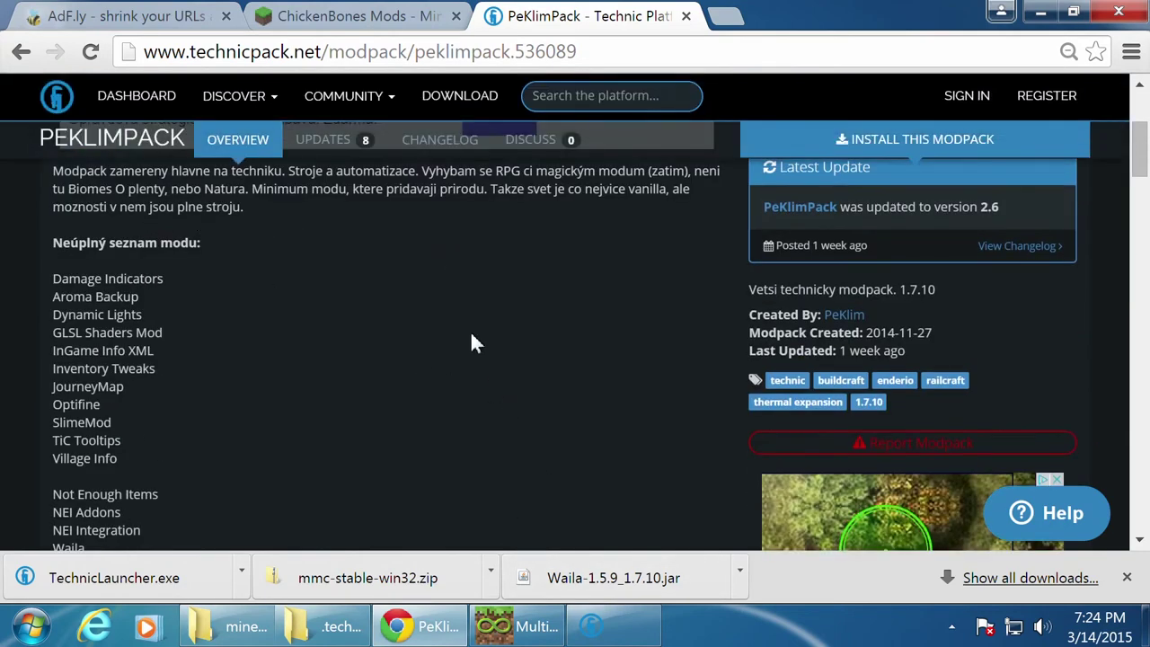
scroll(539, 350, down, 15)
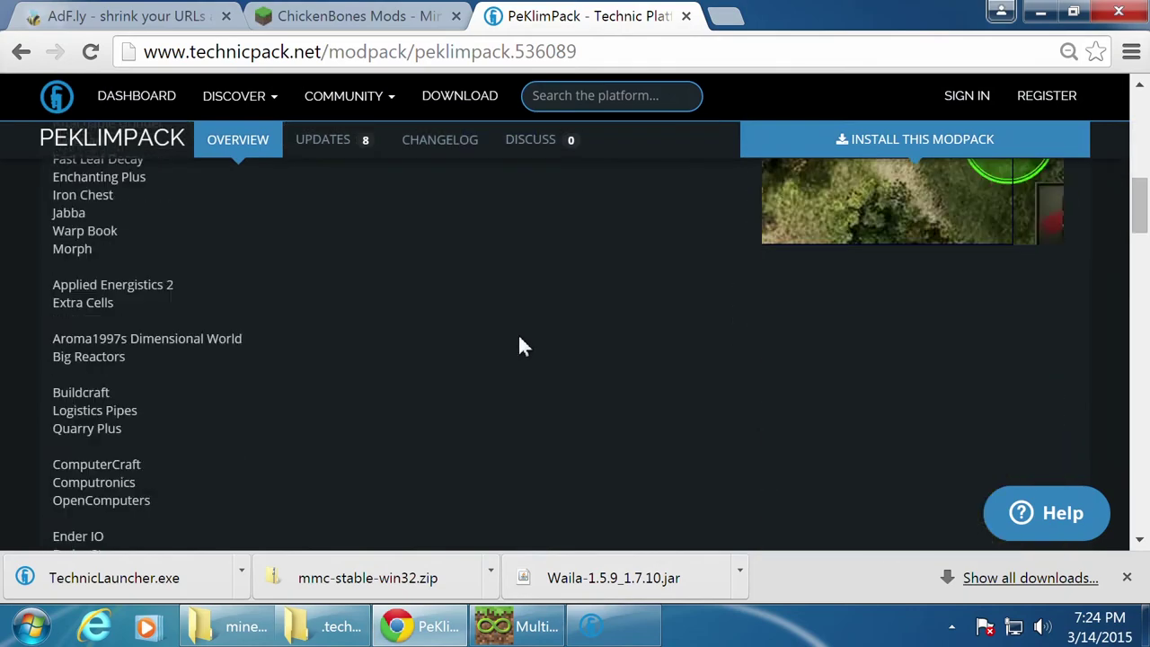
scroll(640, 350, down, 10)
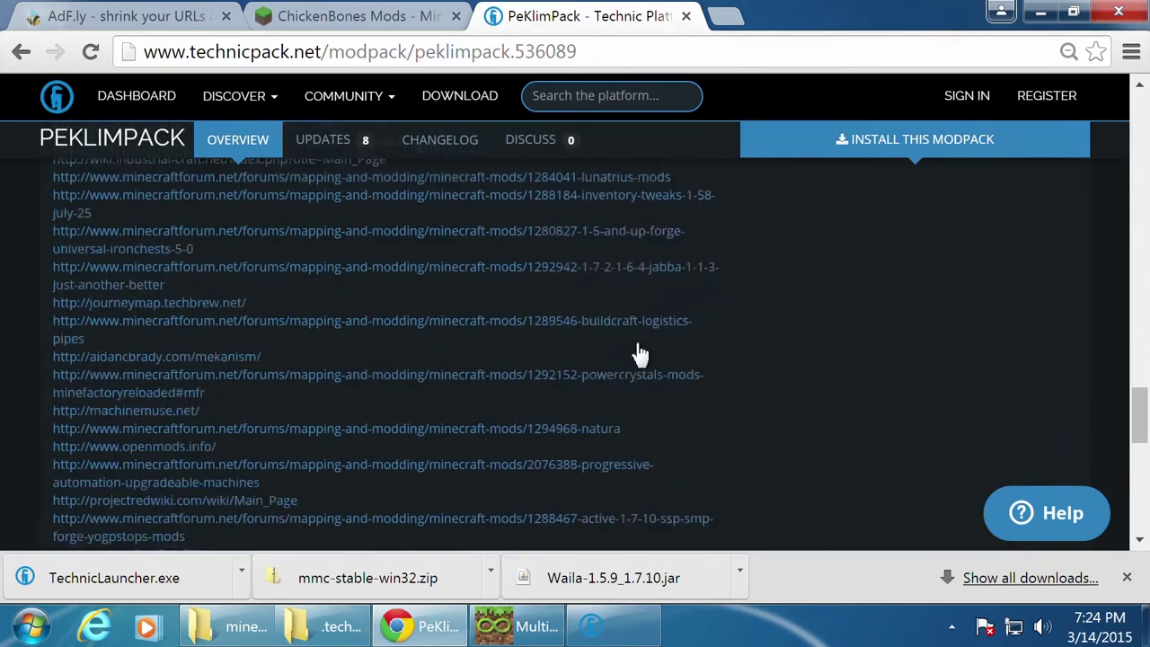
scroll(790, 285, up, 4)
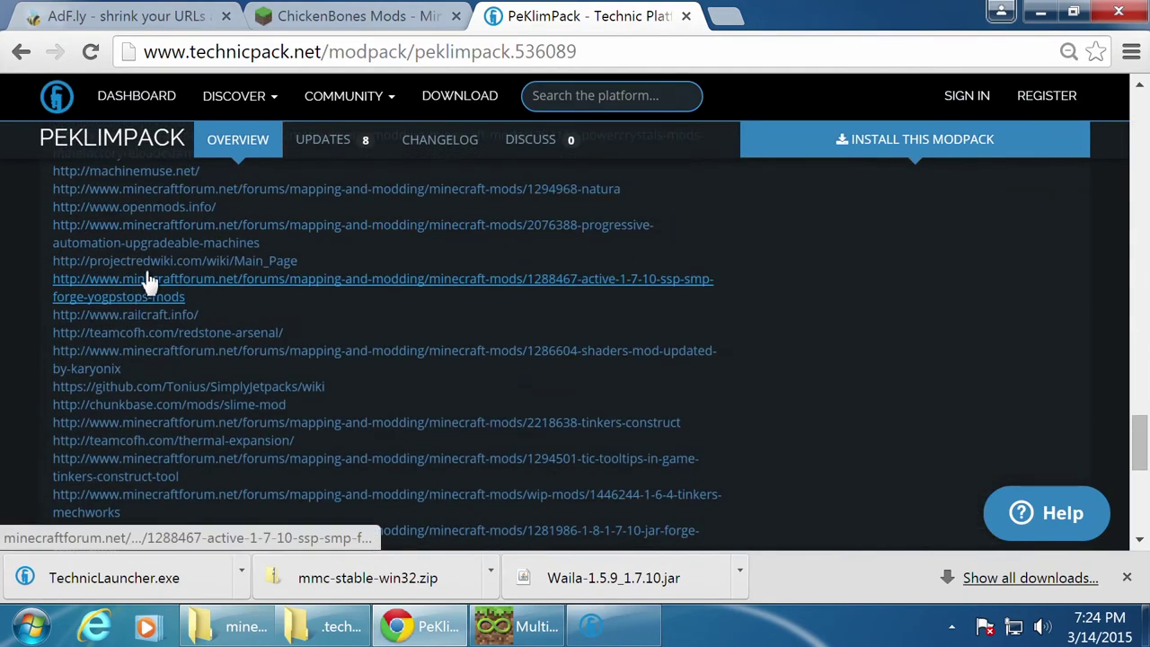
scroll(225, 287, up, 5)
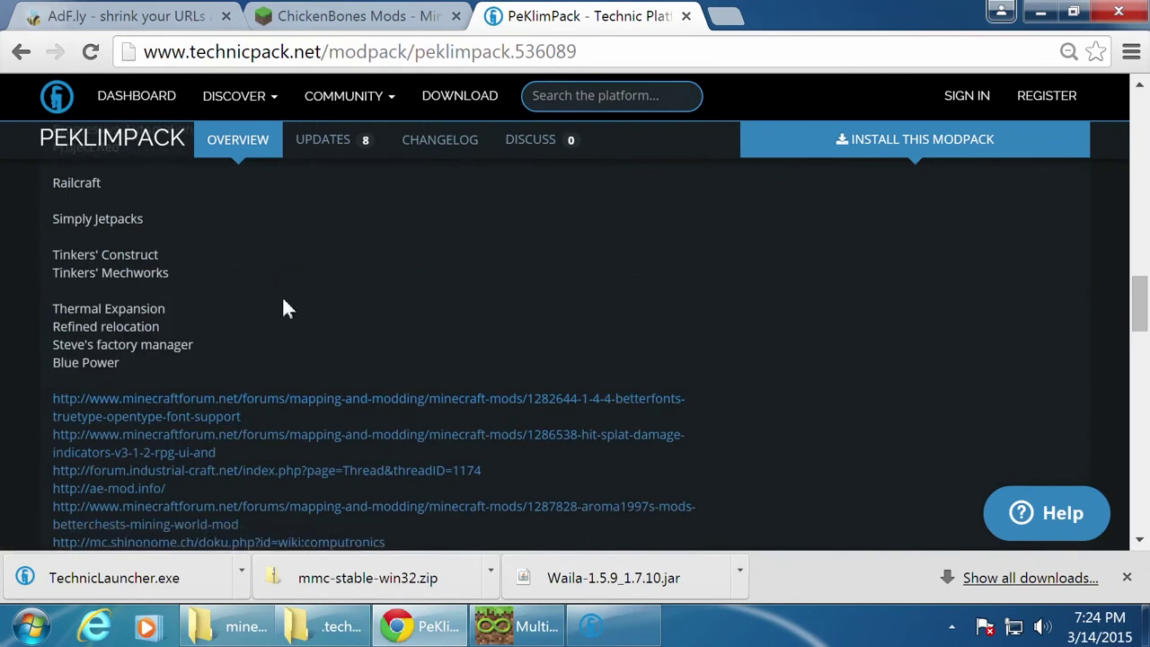
scroll(199, 358, down, 4)
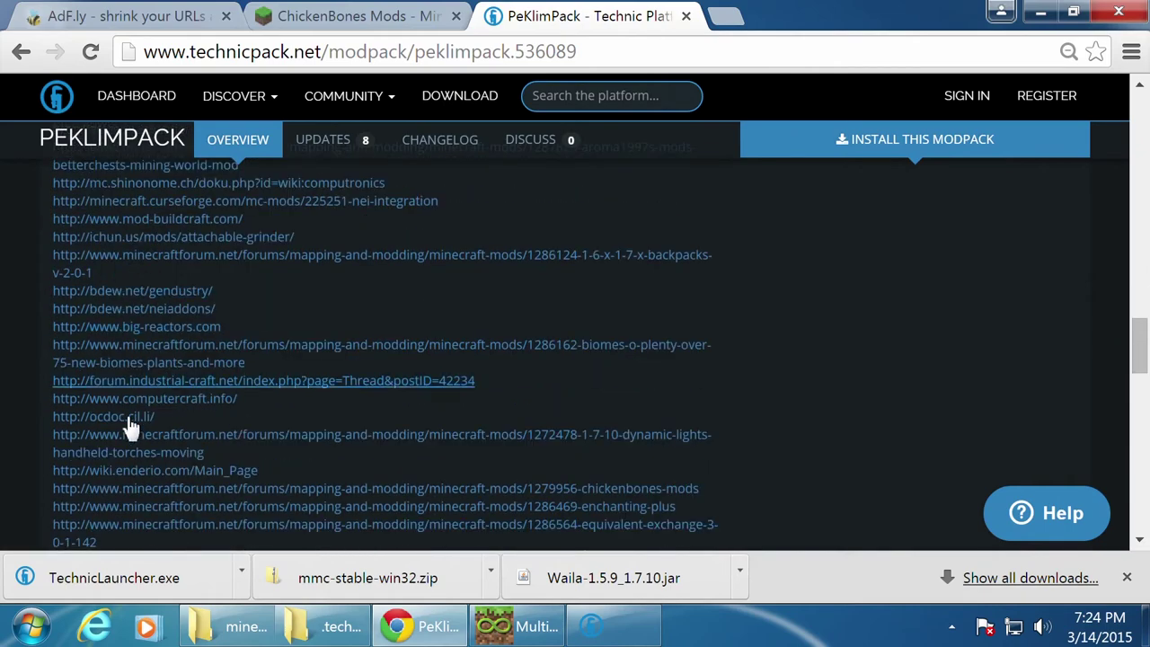
scroll(839, 391, up, 4)
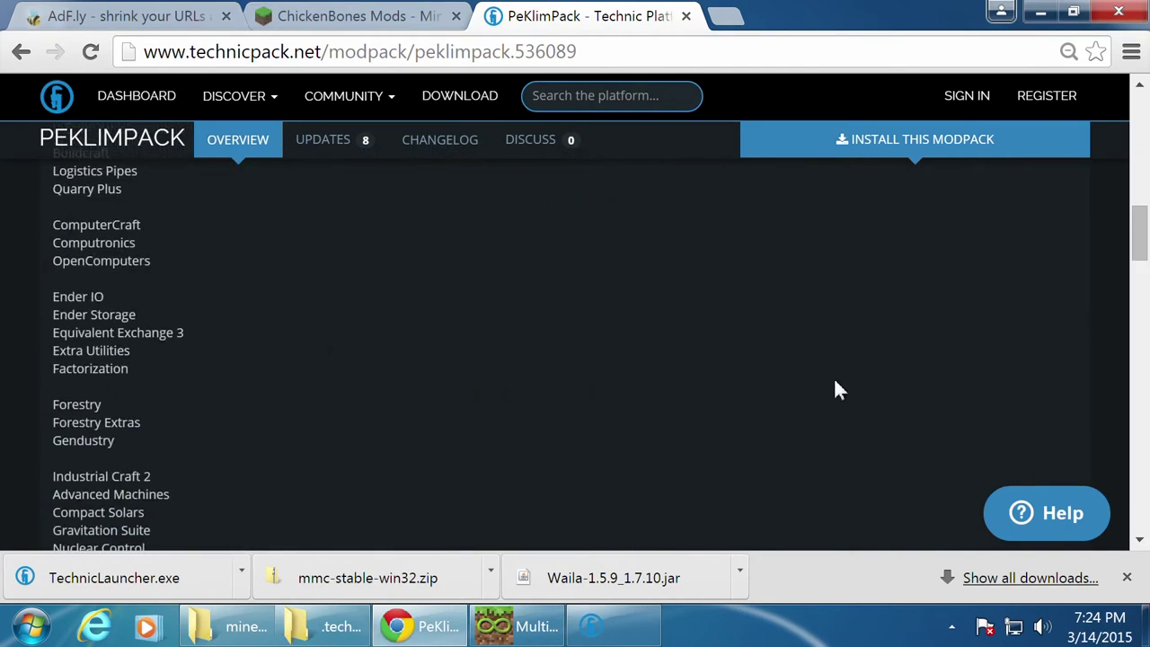
scroll(470, 403, down, 5)
scroll(773, 440, up, 4)
scroll(719, 416, up, 8)
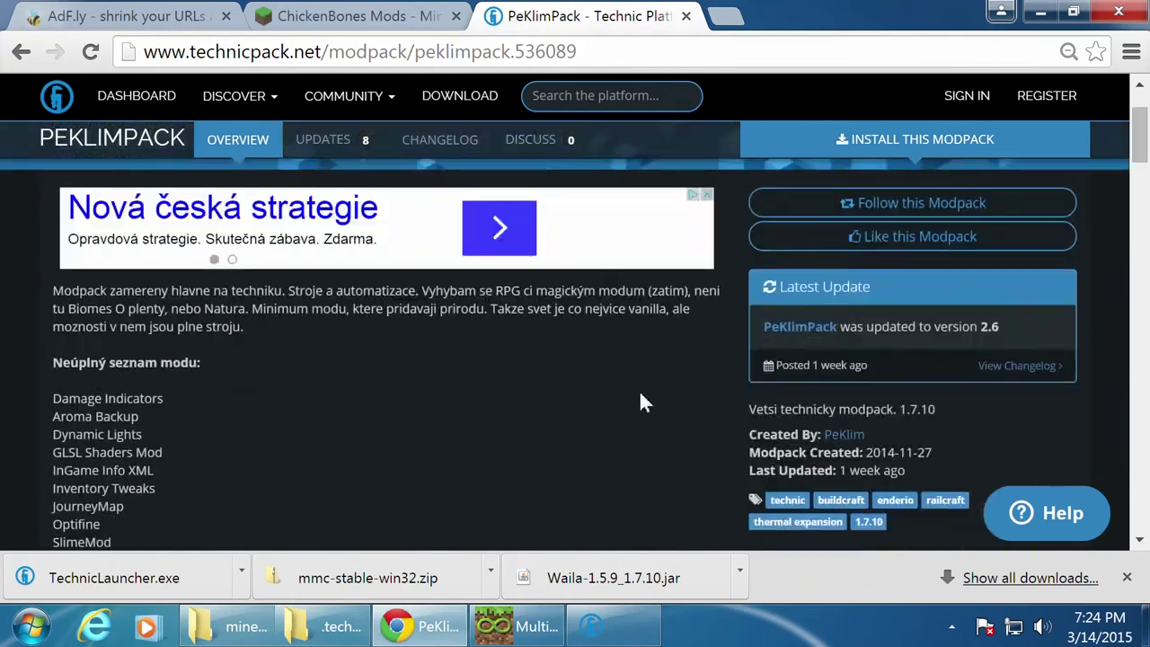
scroll(445, 443, down, 1)
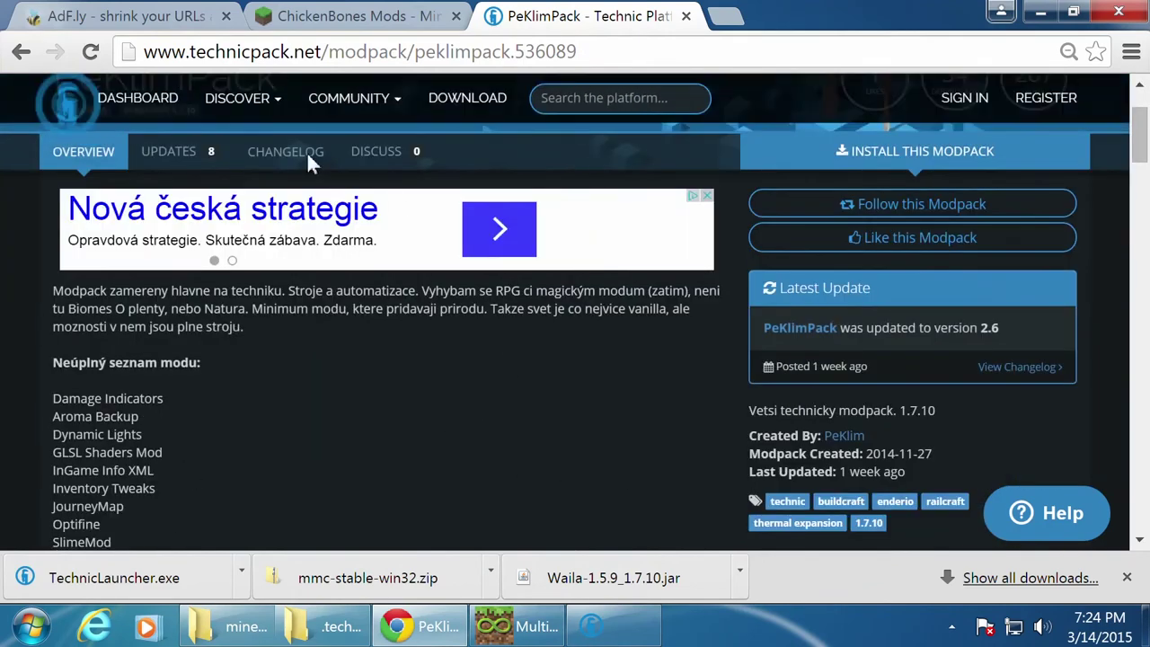
Step: Open PeKlimPack's Updates page and read through the version updates and the author's posts
click(166, 153)
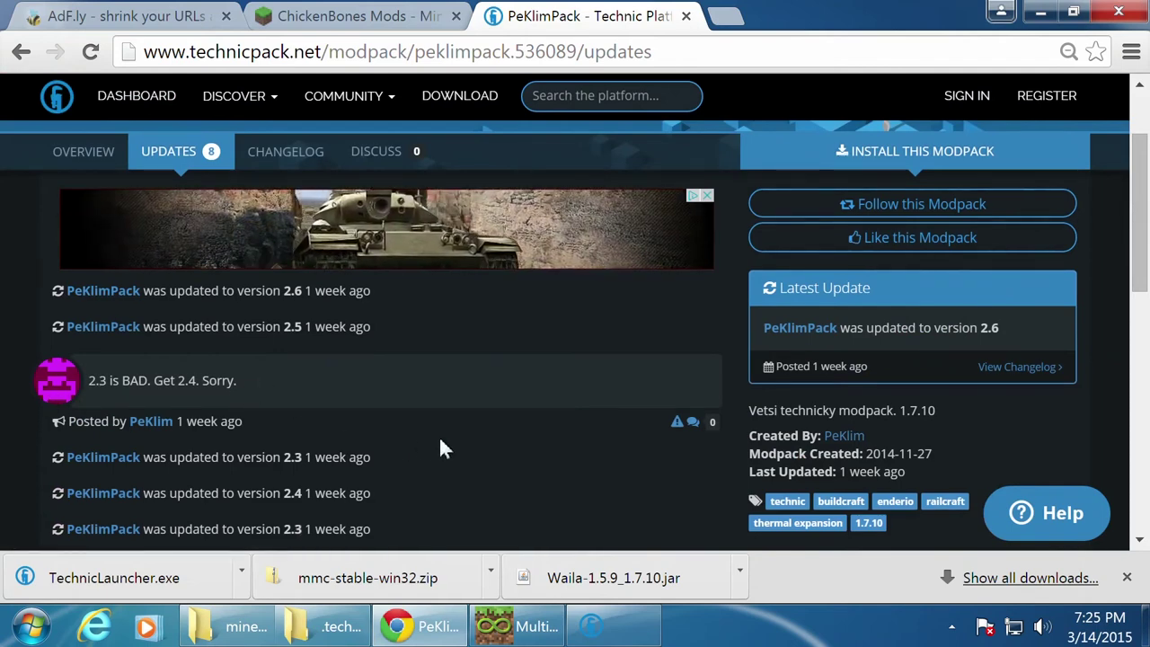
scroll(493, 446, down, 1)
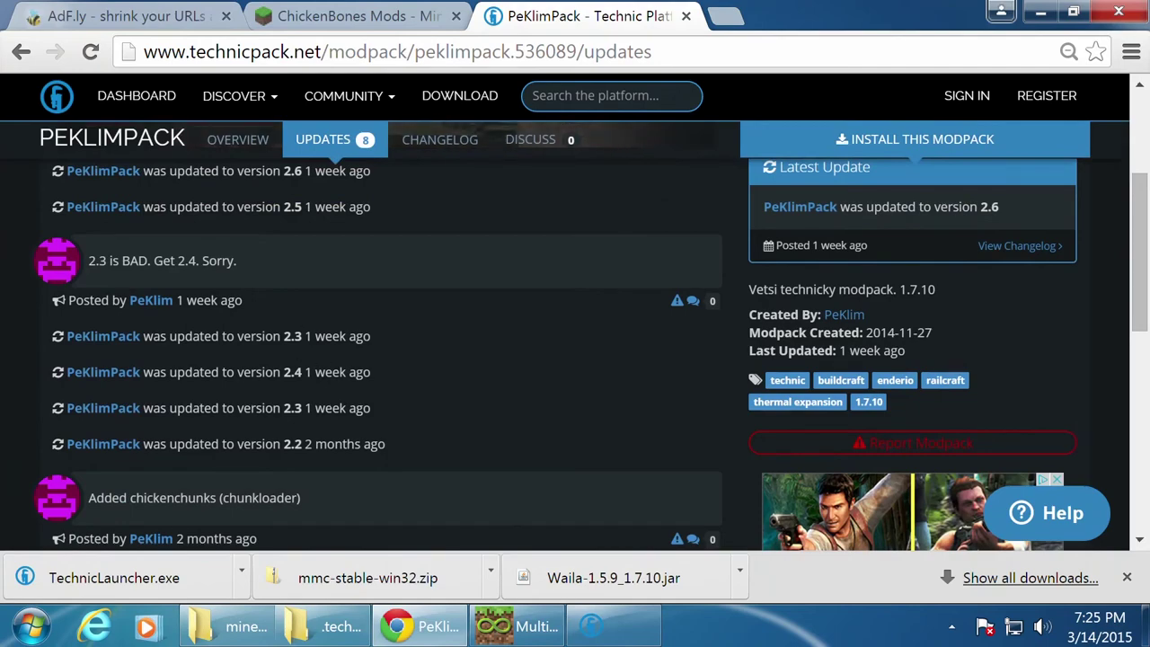
scroll(431, 441, down, 3)
scroll(473, 411, up, 1)
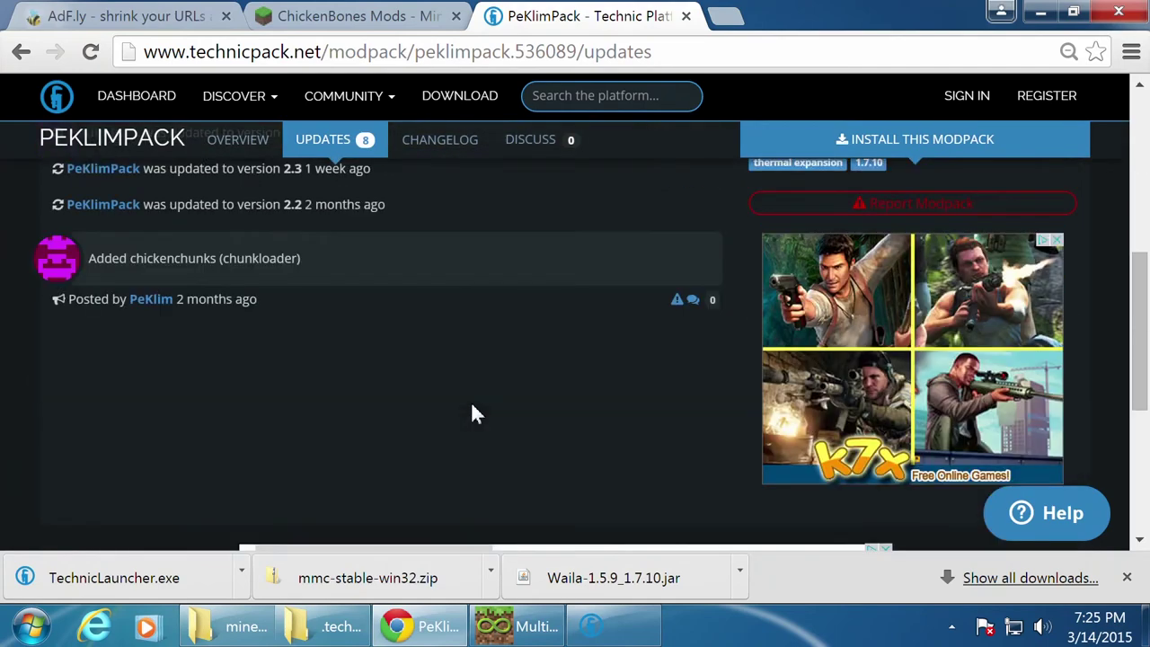
scroll(470, 403, up, 4)
scroll(493, 465, down, 3)
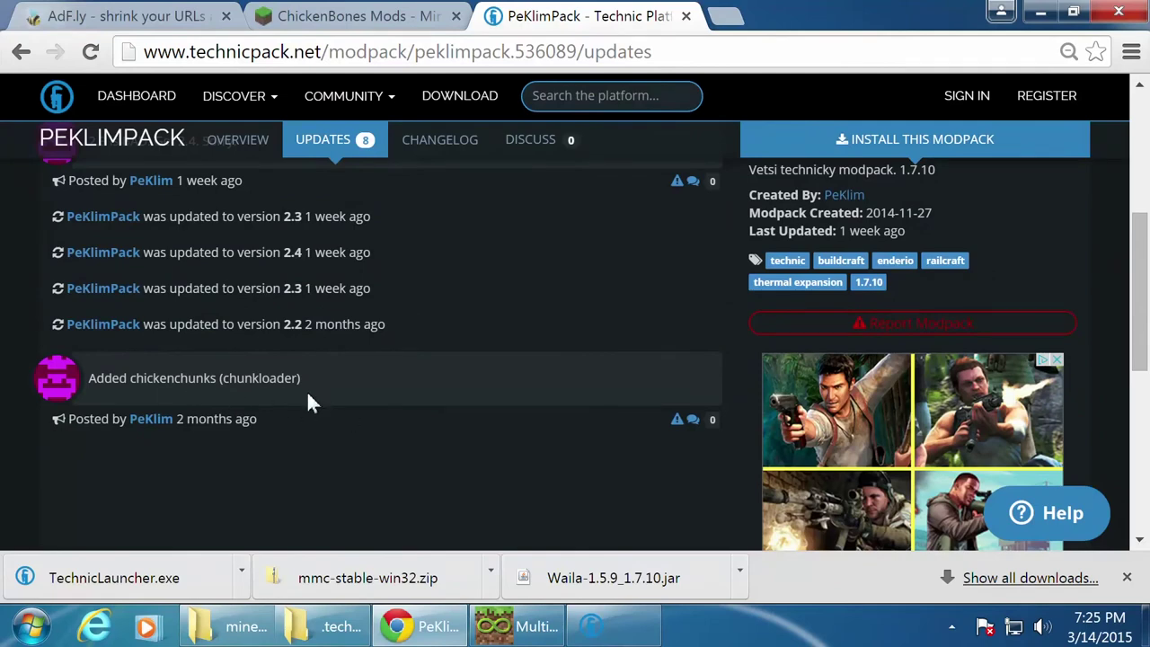
scroll(508, 424, up, 5)
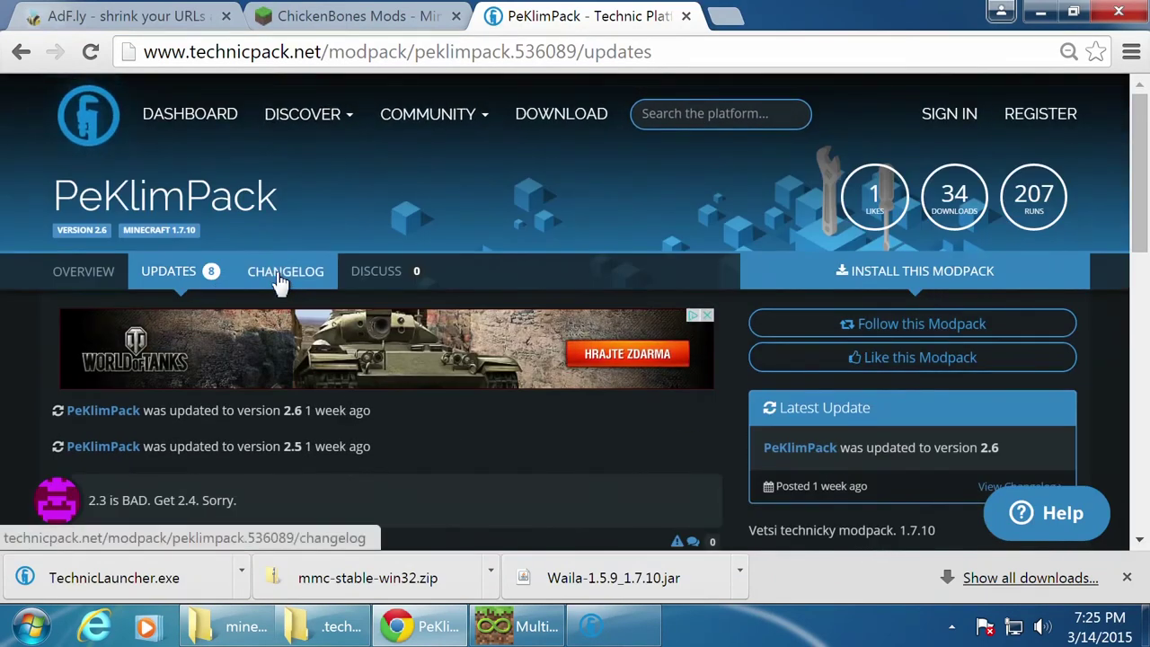
Step: Open PeKlimPack's Changelog and review the new, updated and removed mods listed for each version
click(280, 273)
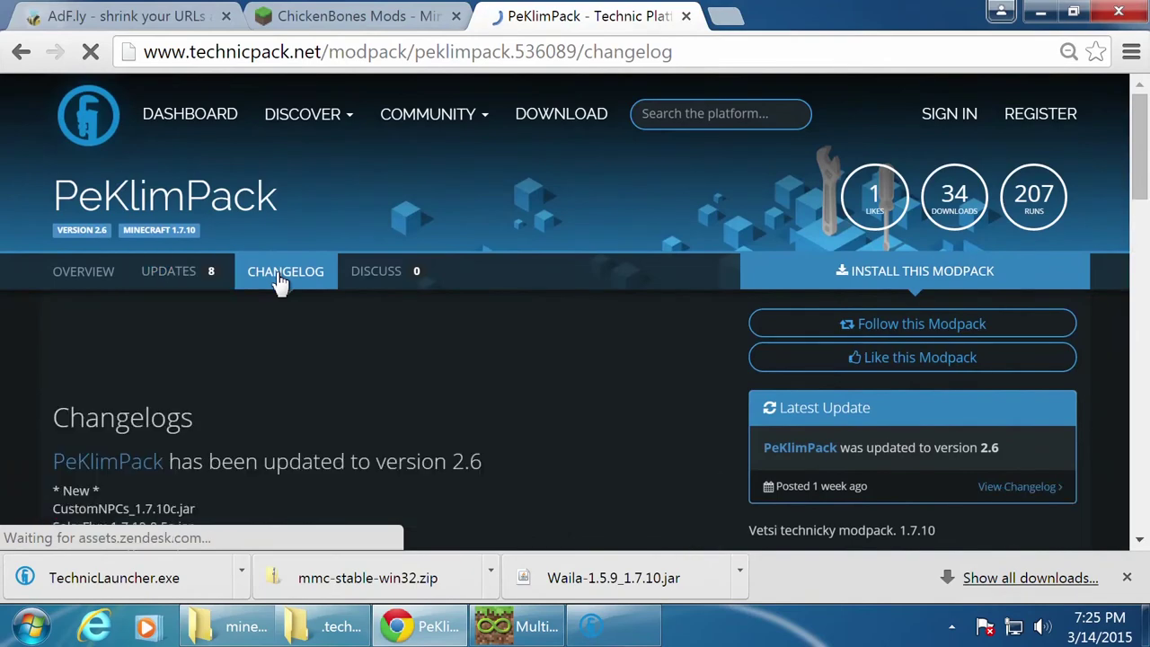
scroll(626, 431, down, 1)
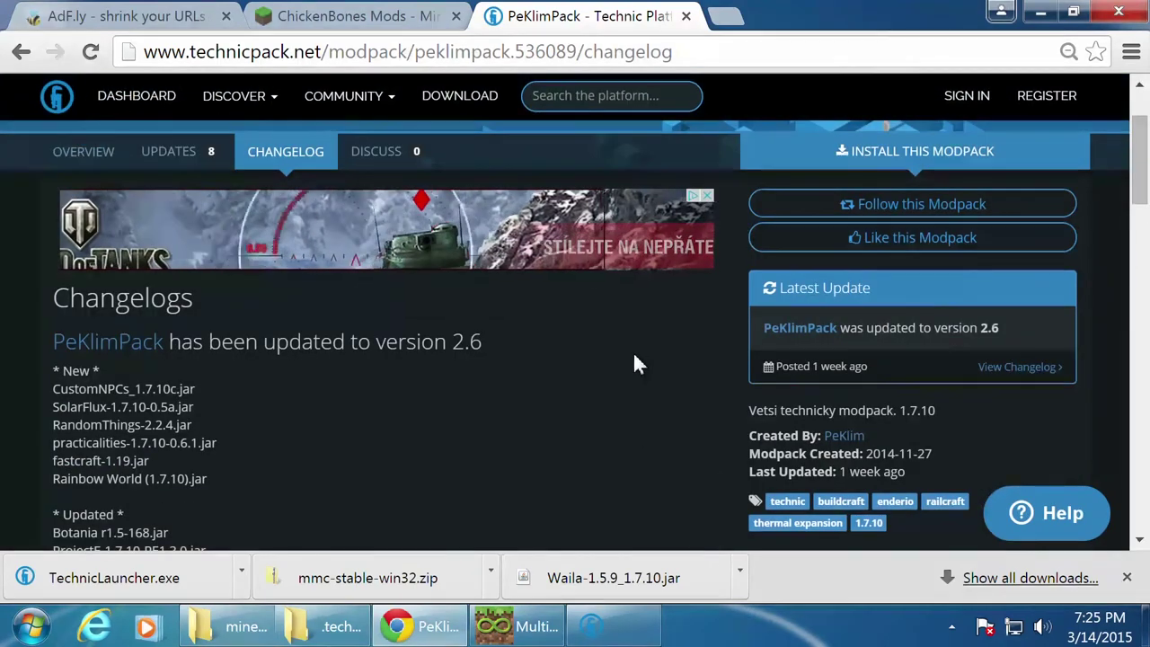
scroll(635, 363, down, 1)
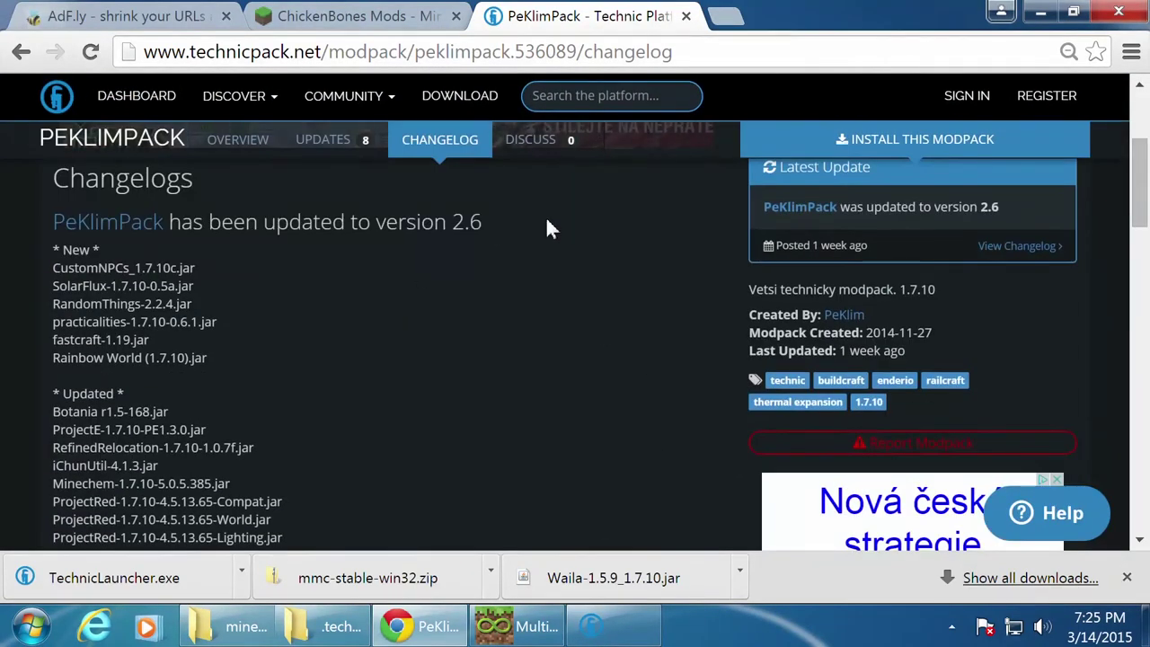
scroll(344, 342, down, 1)
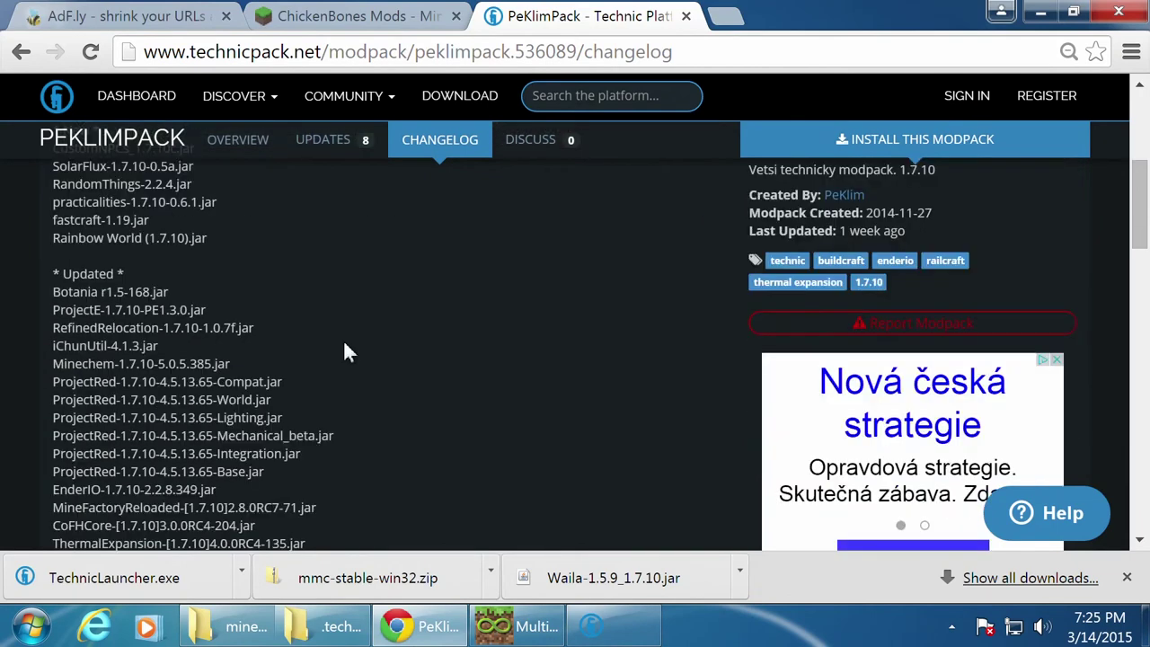
scroll(427, 395, down, 2)
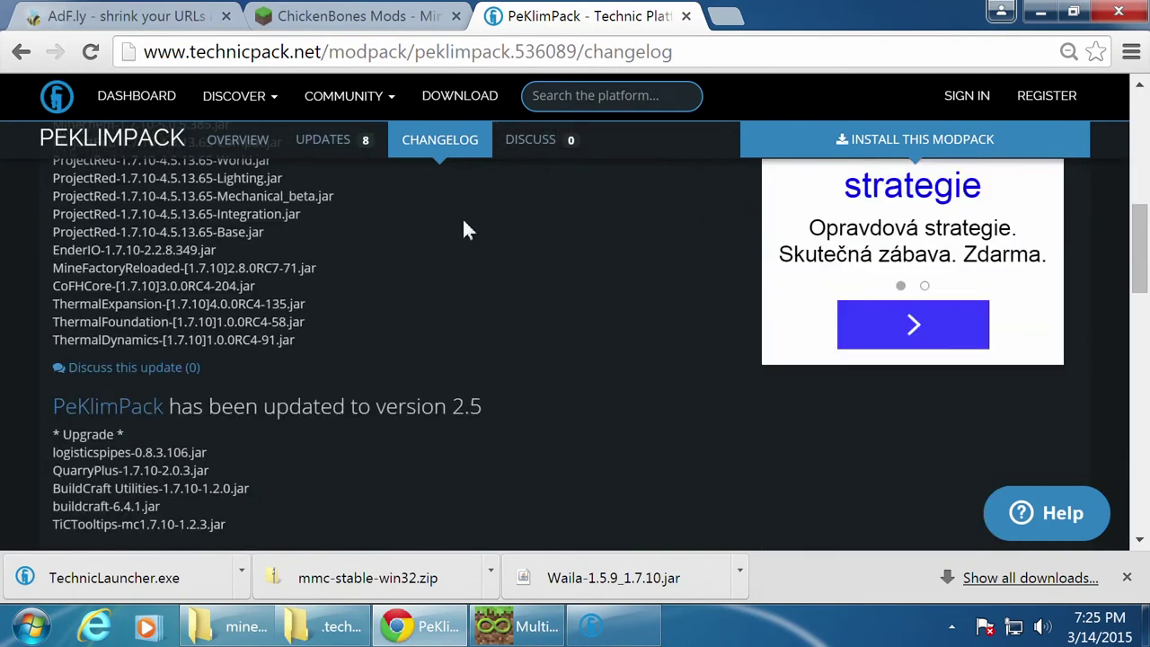
scroll(403, 259, down, 1)
scroll(378, 283, down, 1)
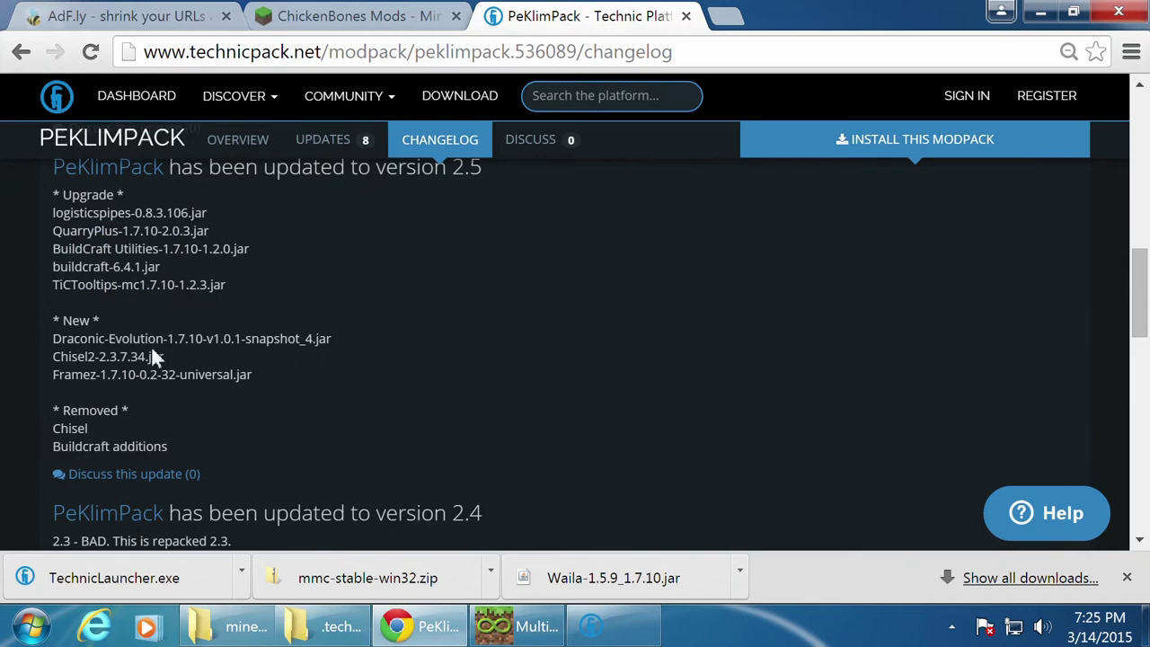
scroll(633, 395, down, 5)
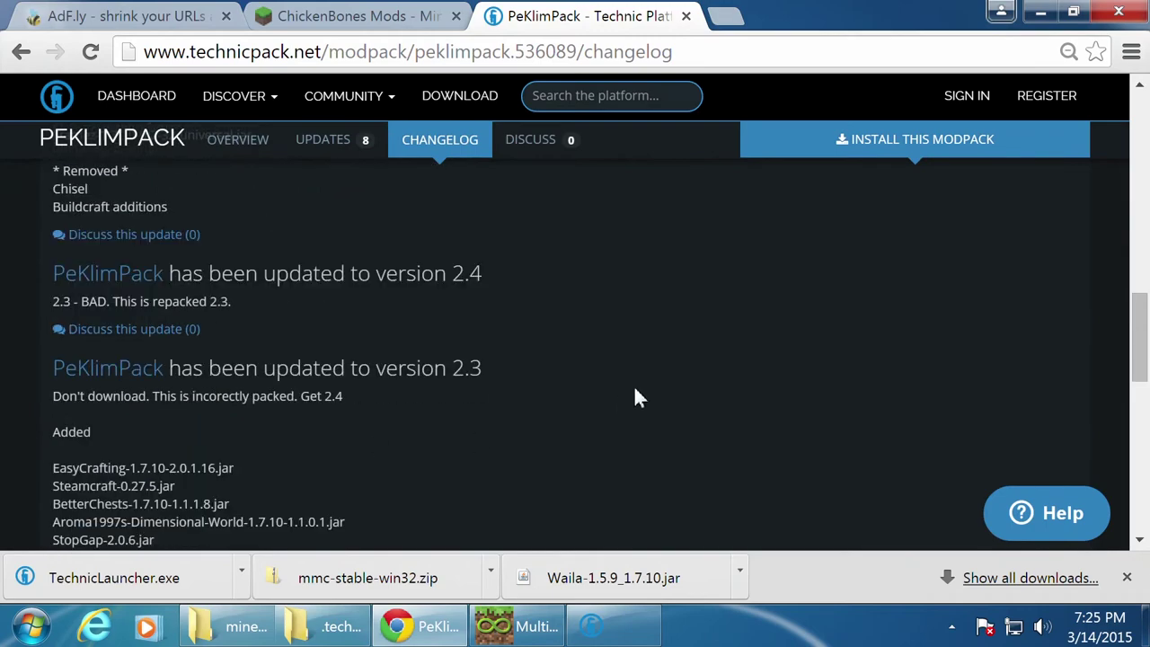
scroll(637, 404, down, 15)
scroll(635, 389, up, 20)
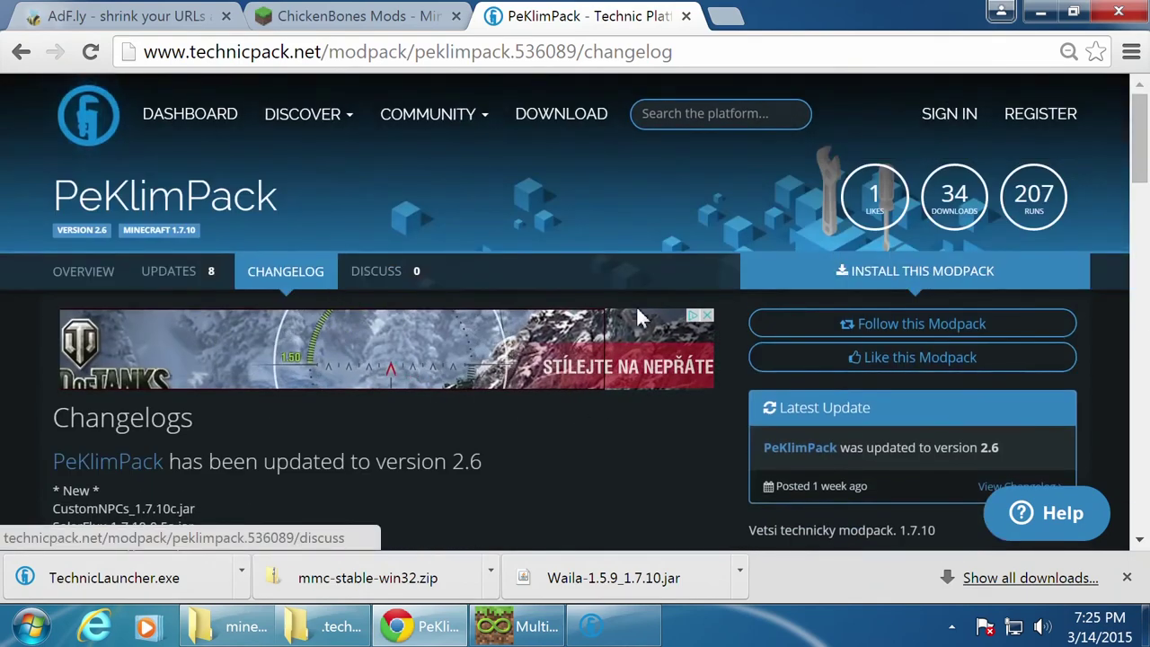
Step: Show the modpack's platform URL in its install option and check the PeKlimPack download in the Technic Launcher
scroll(642, 455, down, 1)
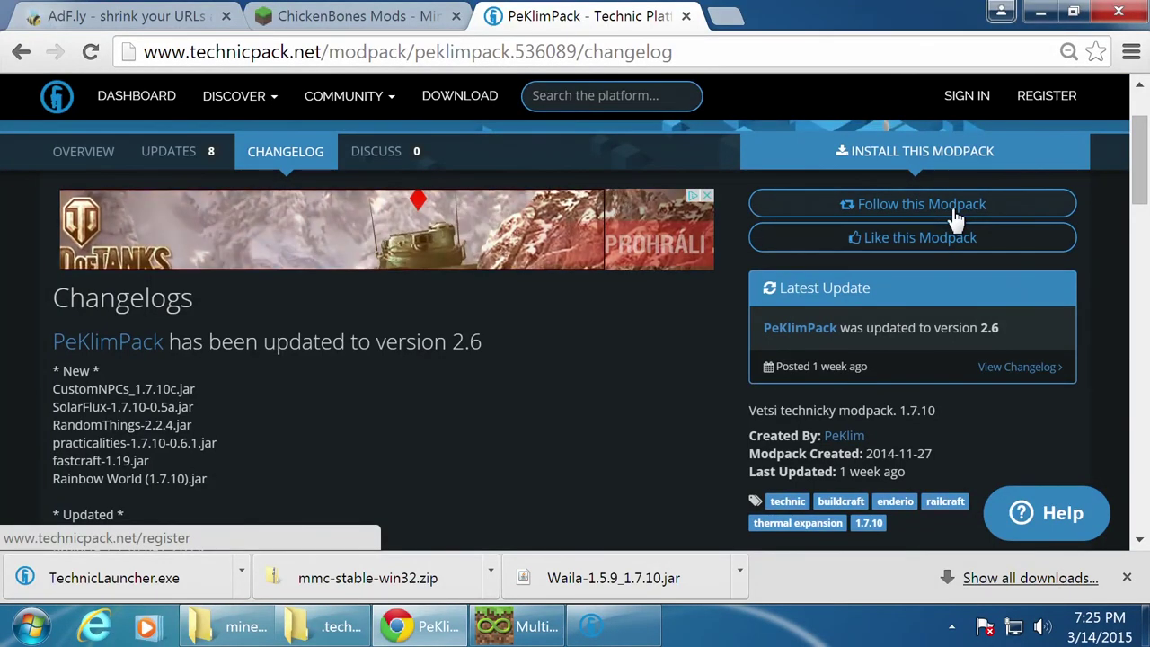
mouse_move(916, 167)
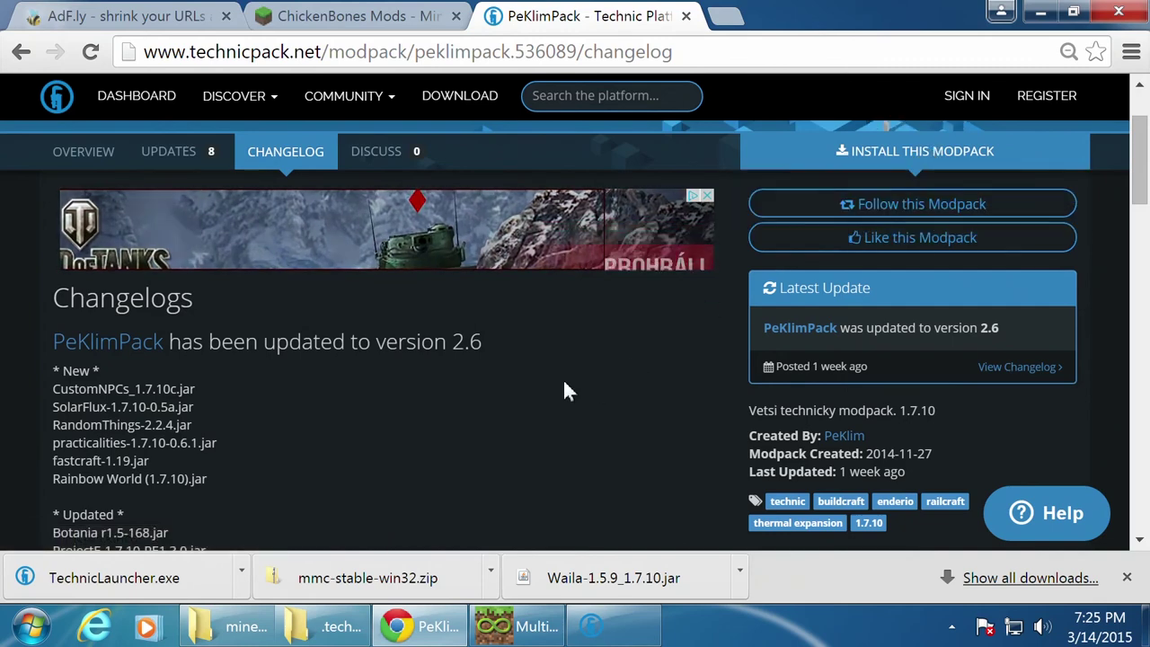
mouse_move(955, 148)
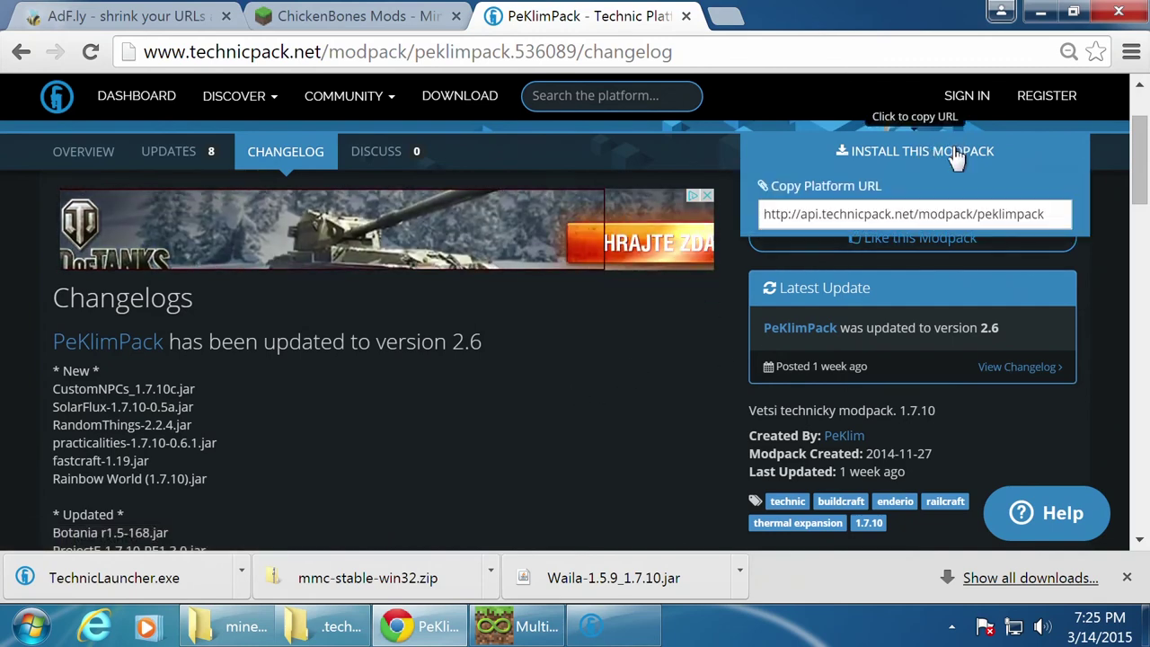
click(631, 636)
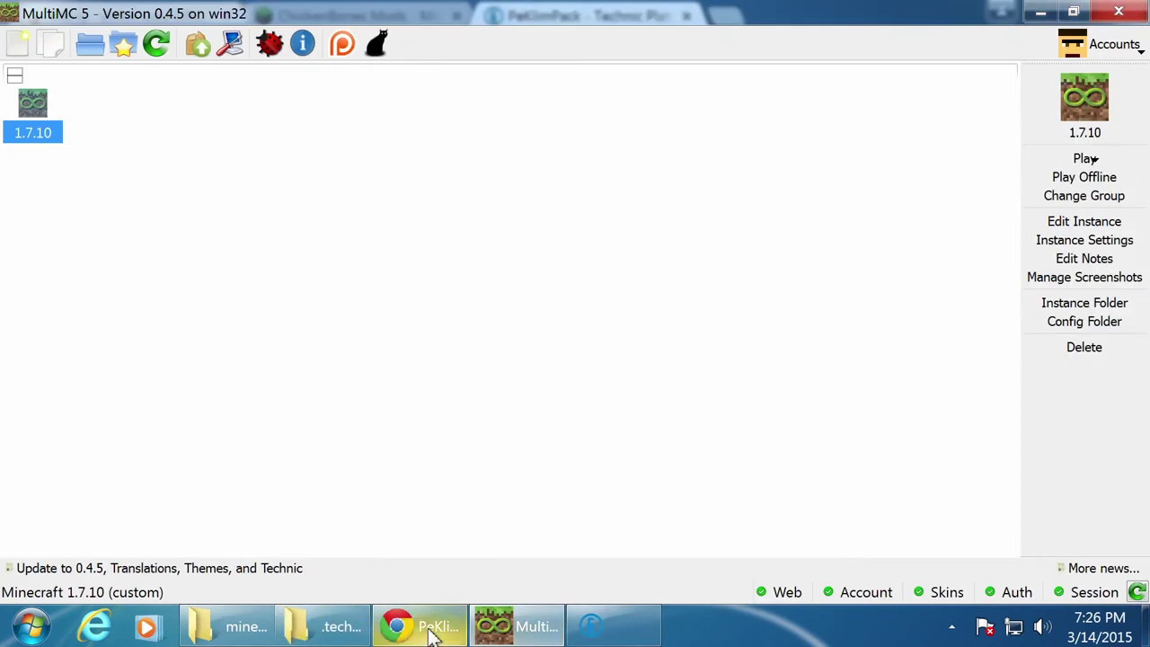
click(429, 629)
mouse_move(970, 151)
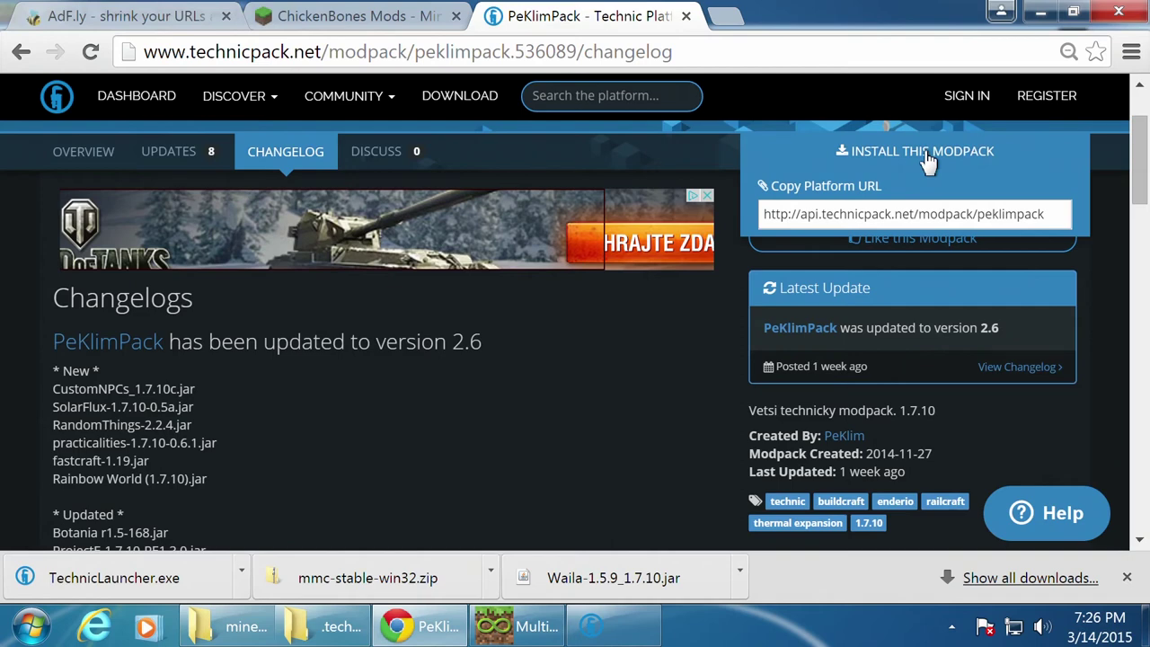
click(610, 626)
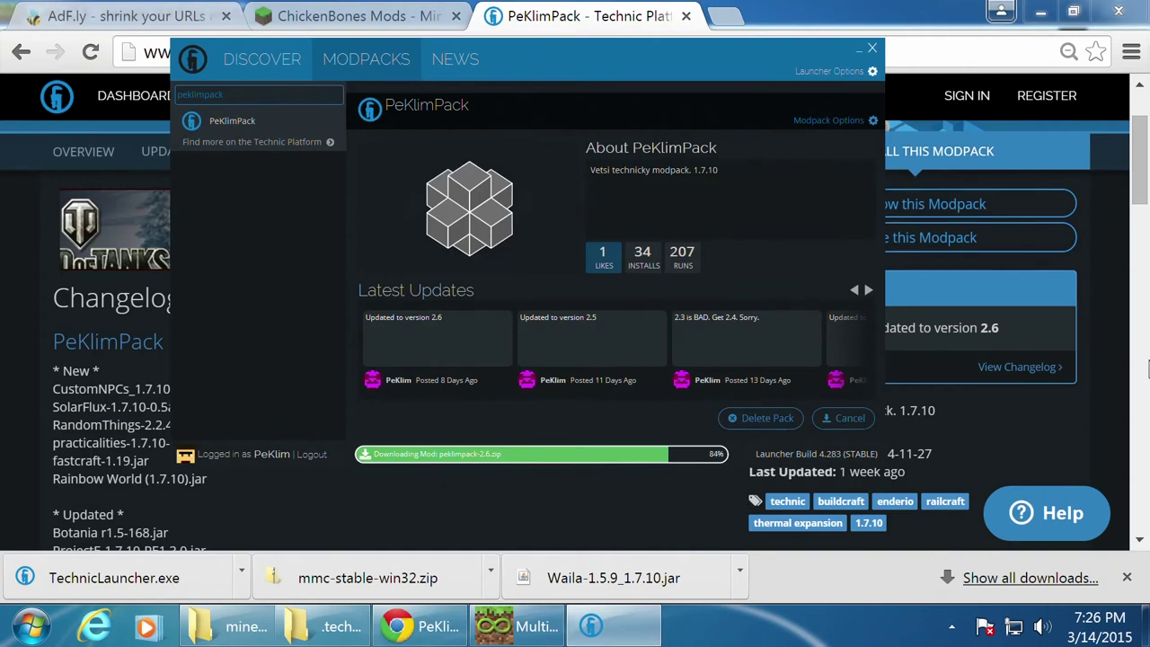
click(1122, 277)
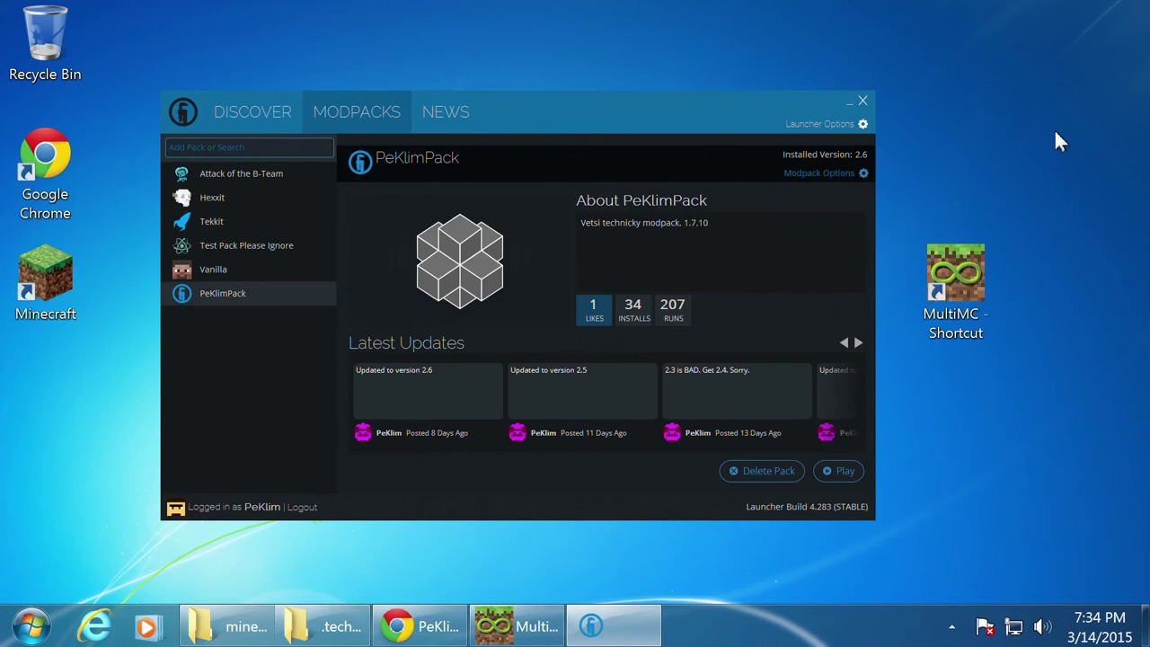
Step: Select PeKlimPack in the Technic Launcher's modpack list and start playing it
click(209, 267)
click(220, 296)
click(847, 471)
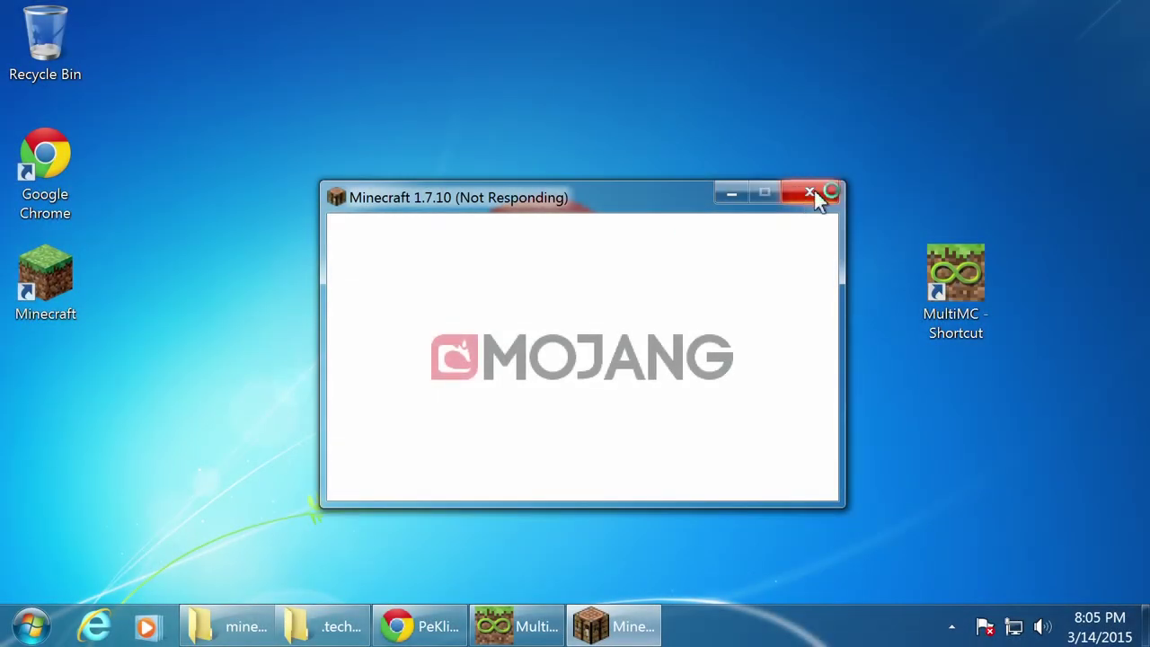
Step: Force the frozen Minecraft 1.7.10 game to close without checking for a solution
click(812, 192)
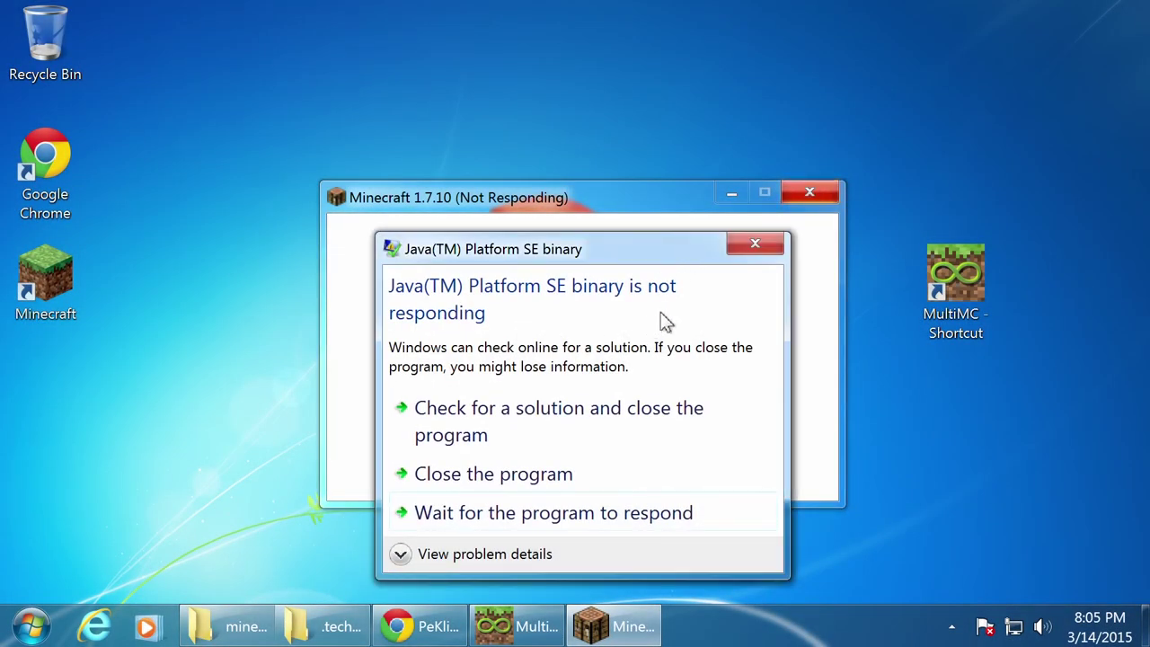
click(470, 474)
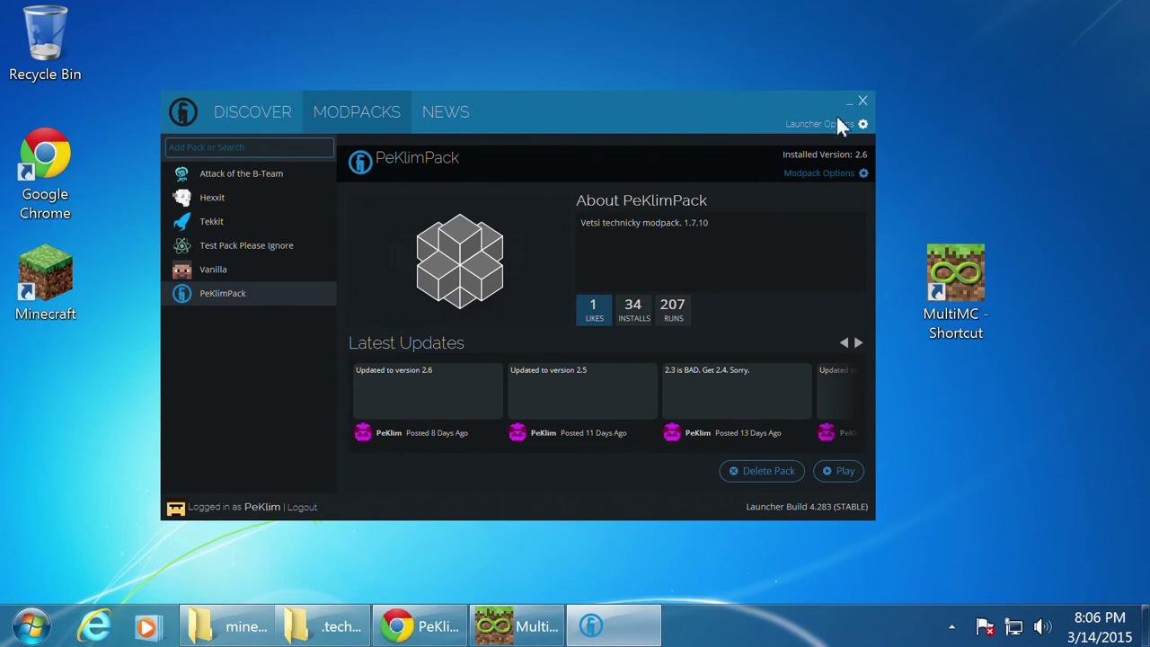
Step: Check the On Pack Launch choices in the Technic Launcher's general options and enable Show Console
click(861, 124)
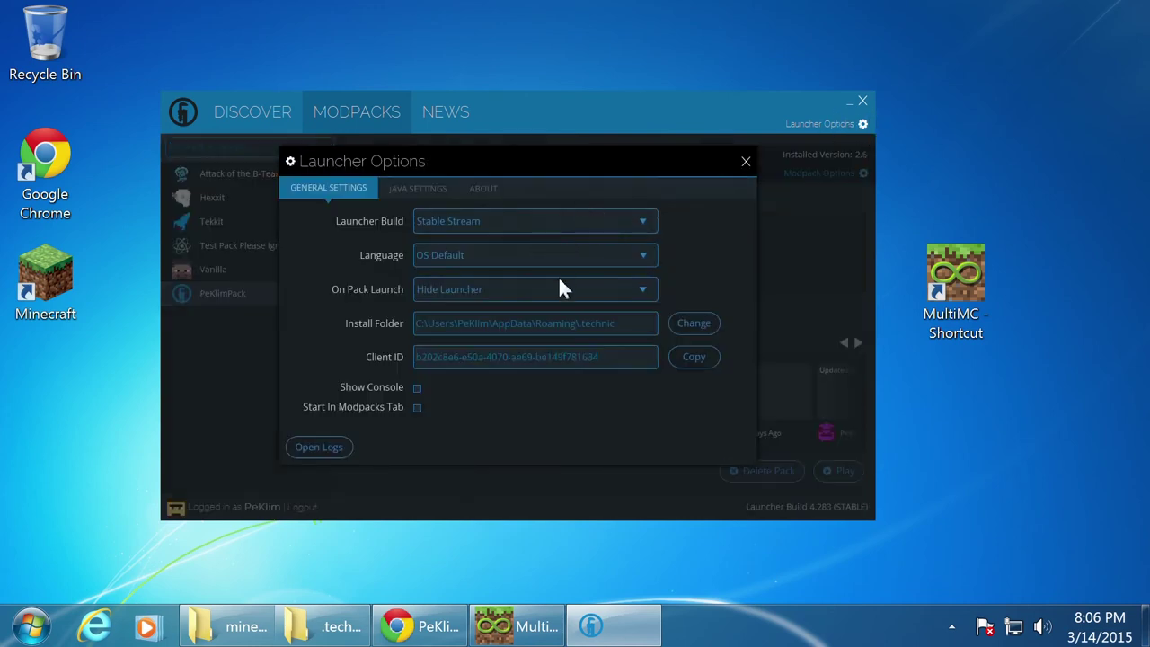
click(643, 288)
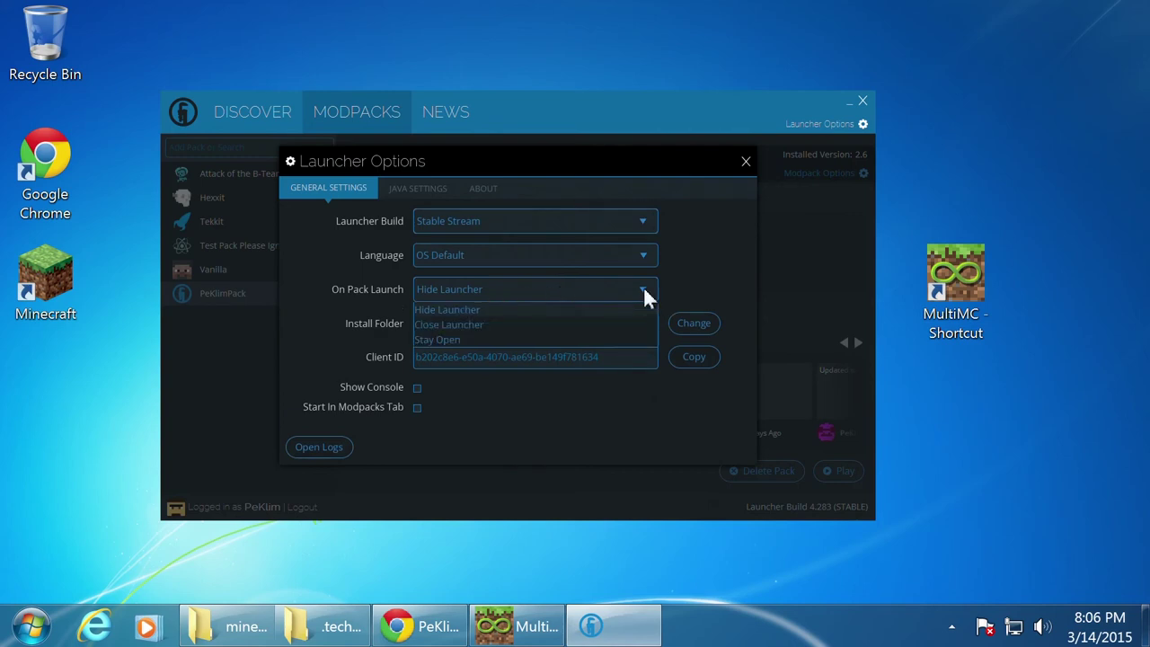
click(643, 290)
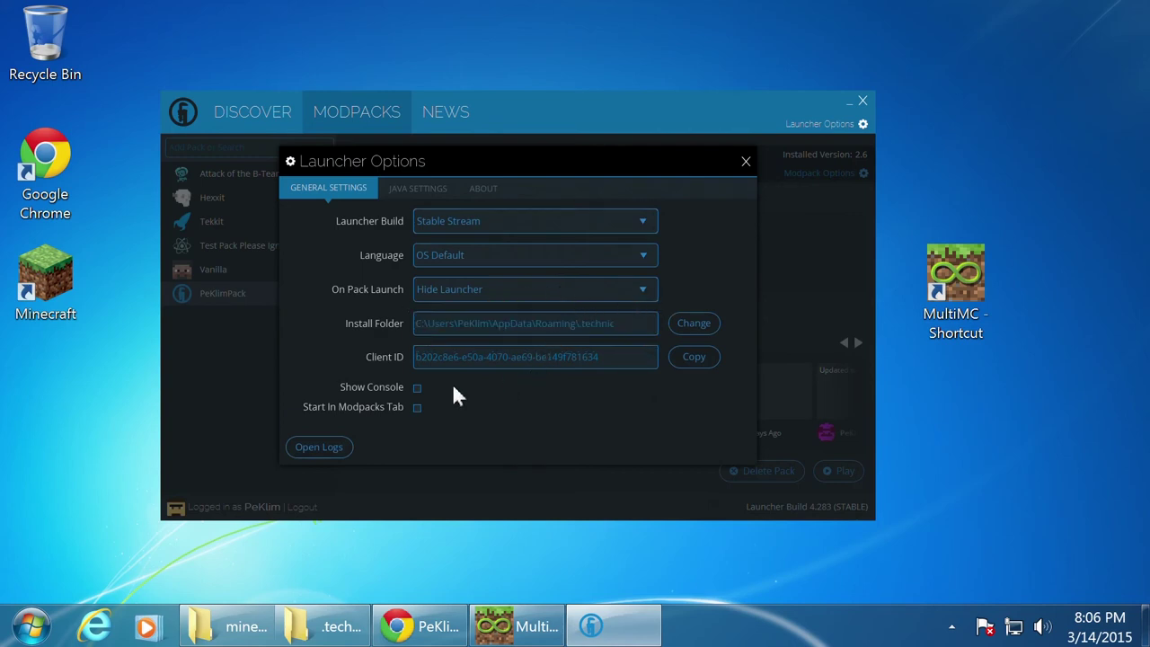
click(417, 387)
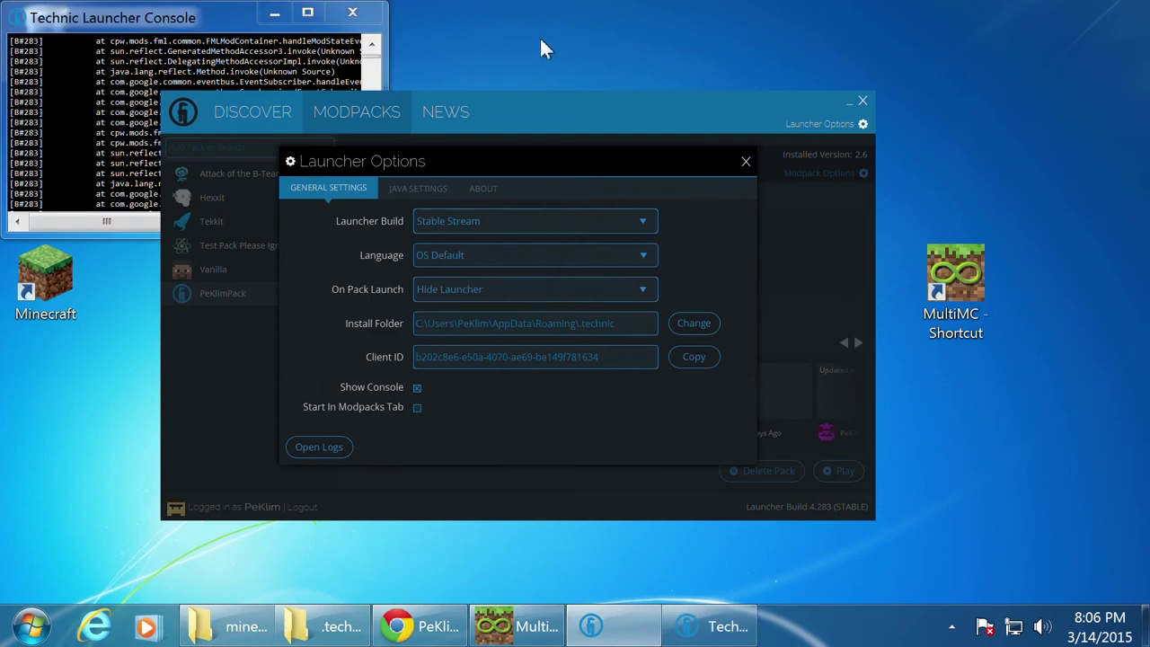
Step: Set the launcher's Java memory allocation to 4 GB
click(425, 189)
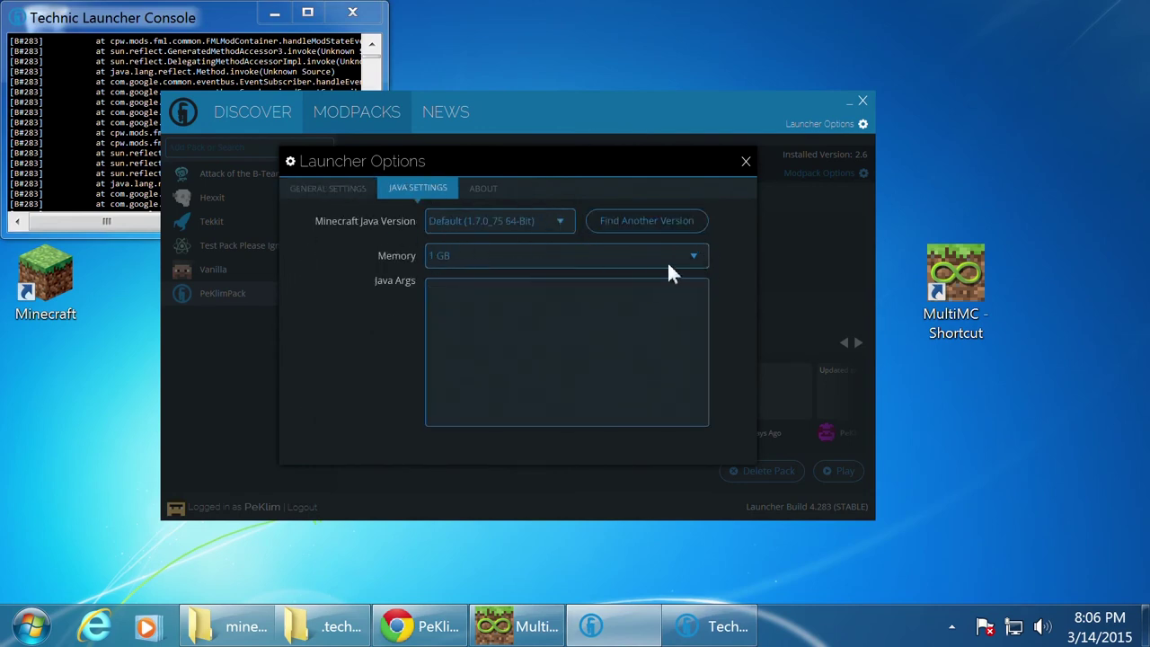
click(692, 257)
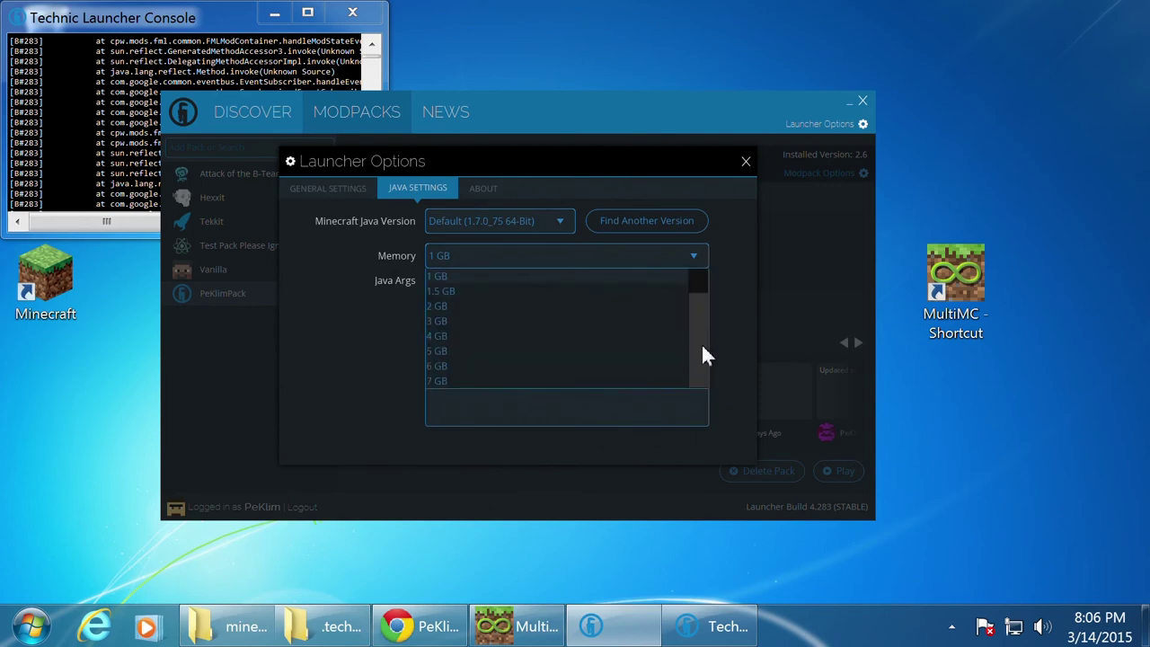
scroll(703, 333, up, 1)
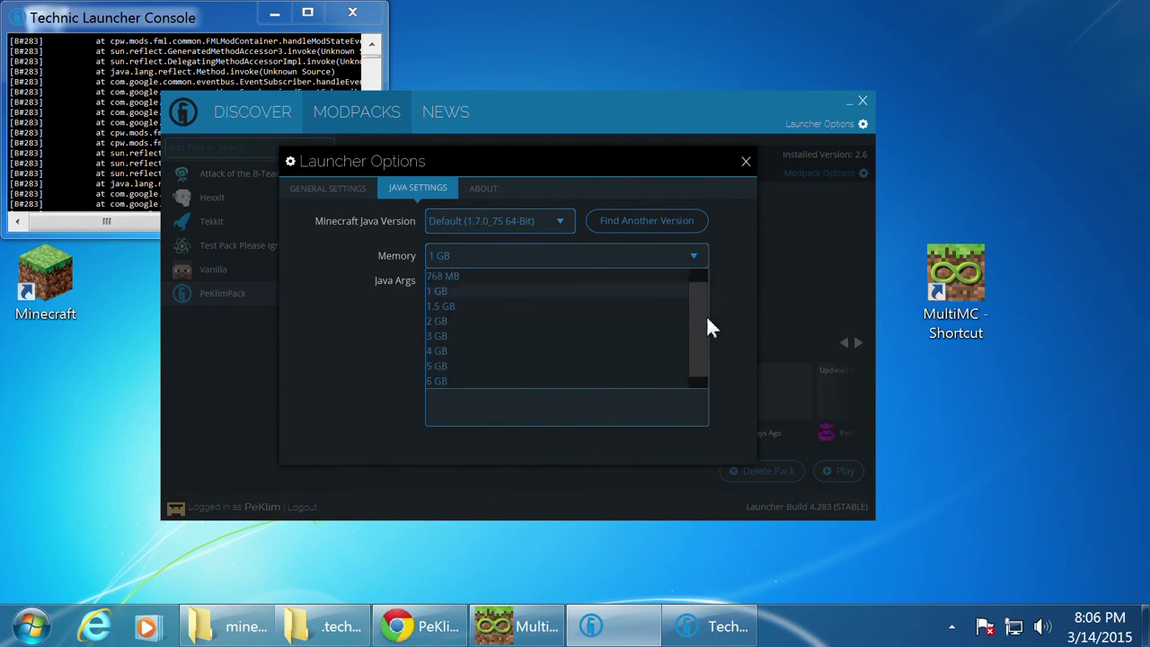
scroll(707, 328, down, 1)
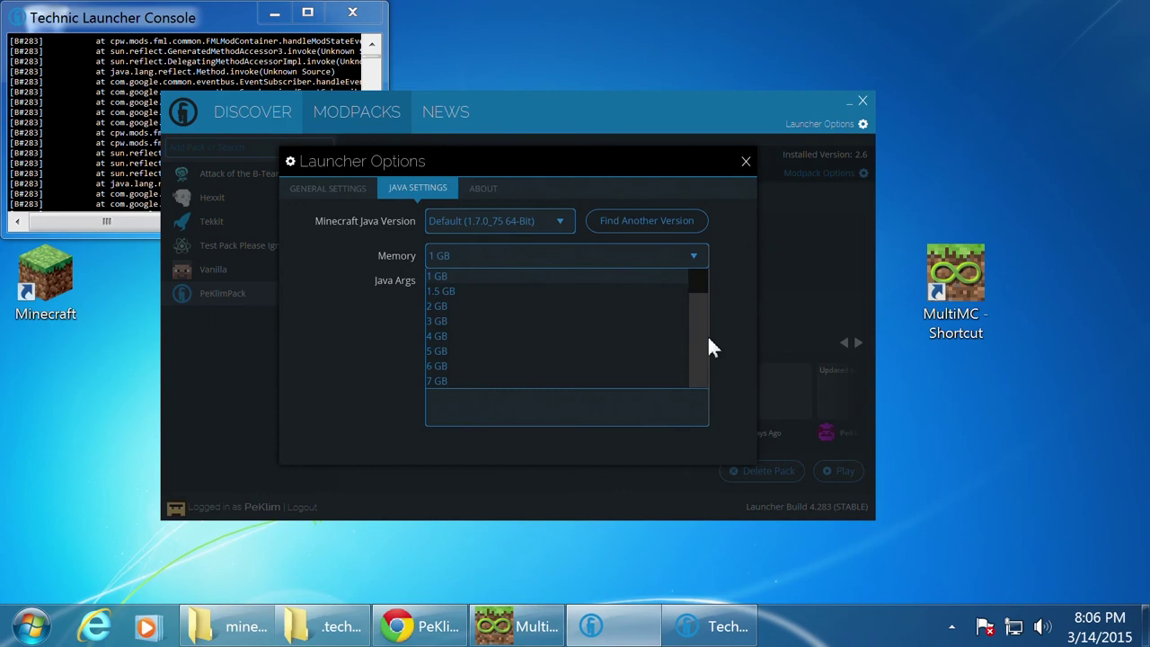
click(438, 336)
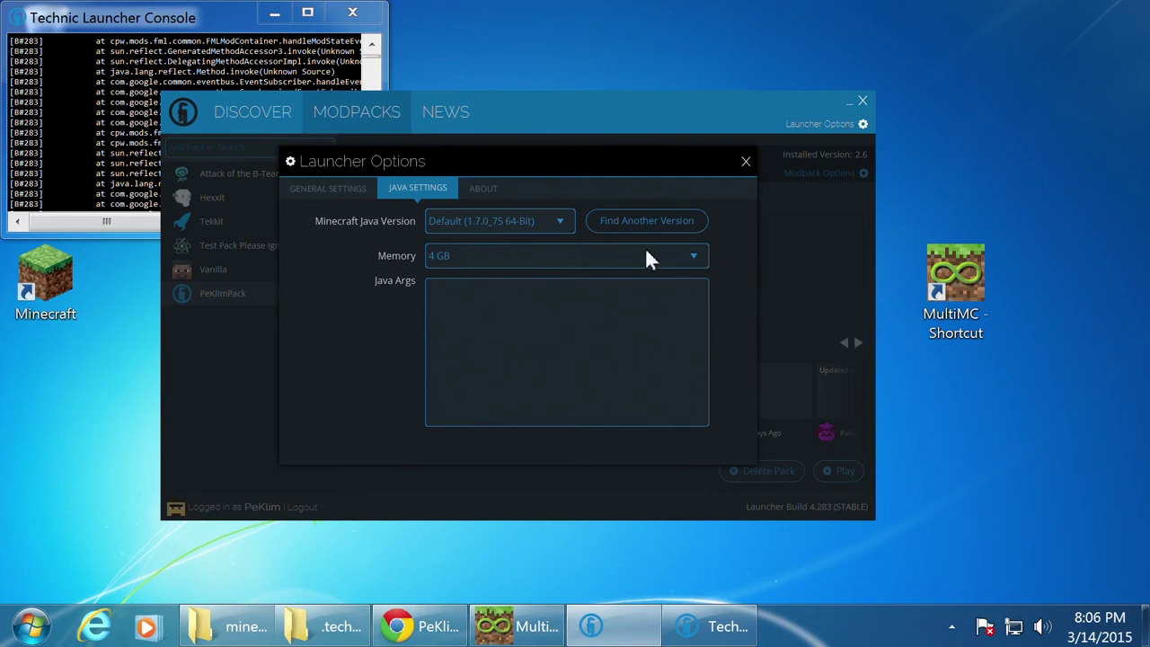
Step: Check the available Minecraft Java versions, return to the general settings and close the launcher options
click(564, 225)
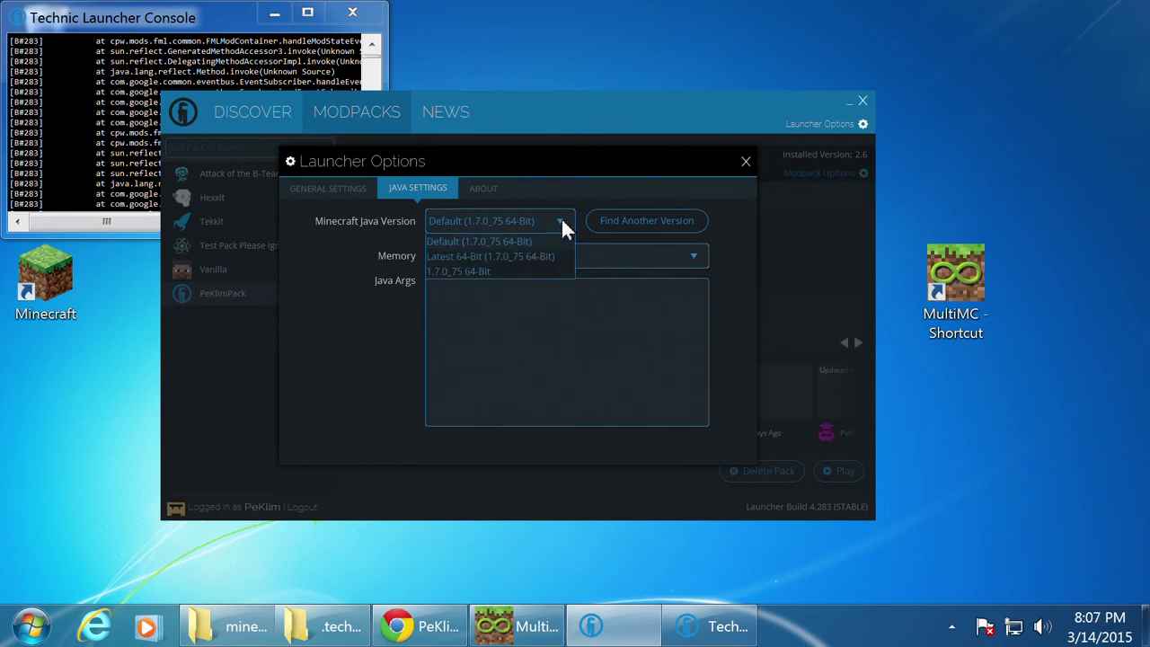
click(560, 220)
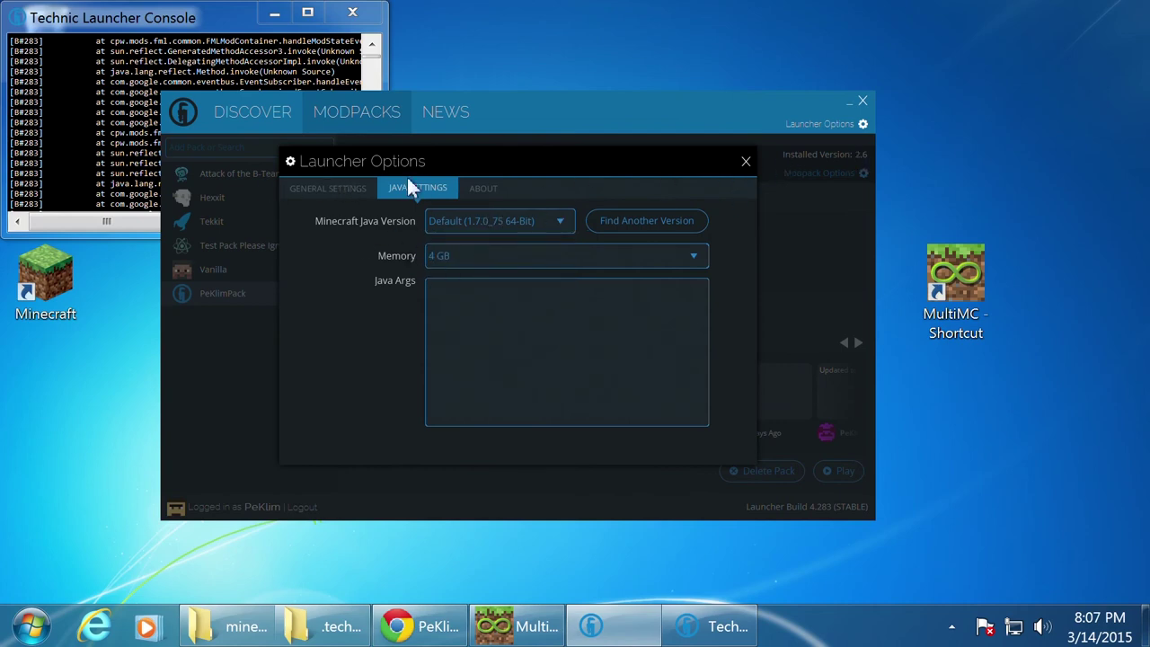
click(325, 191)
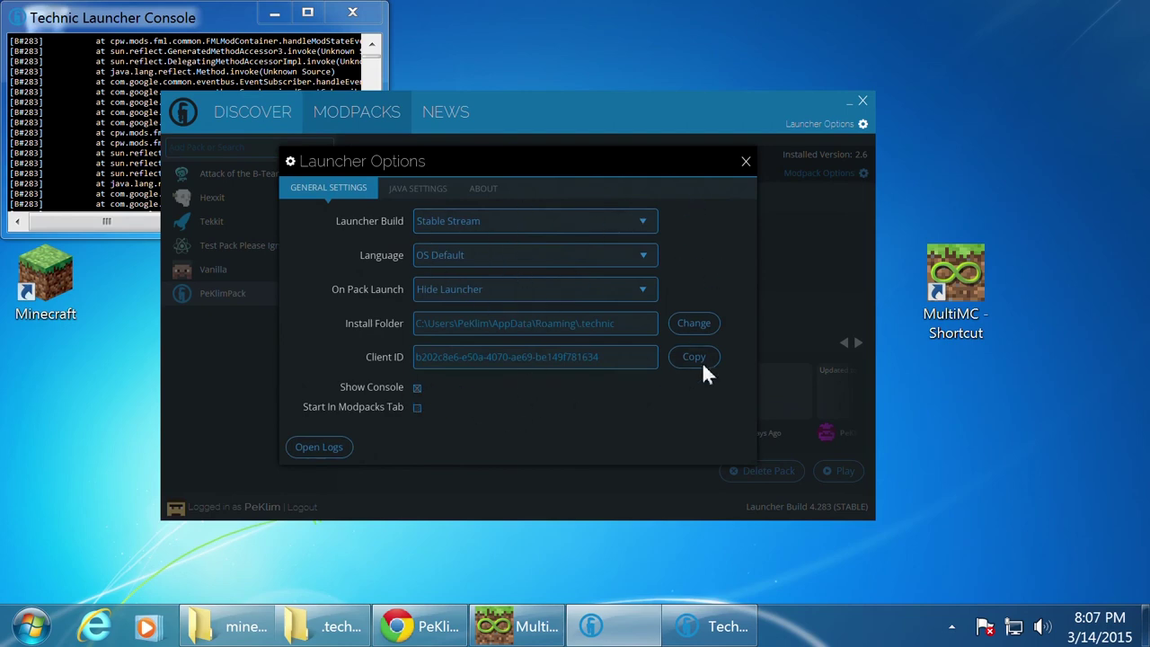
click(744, 165)
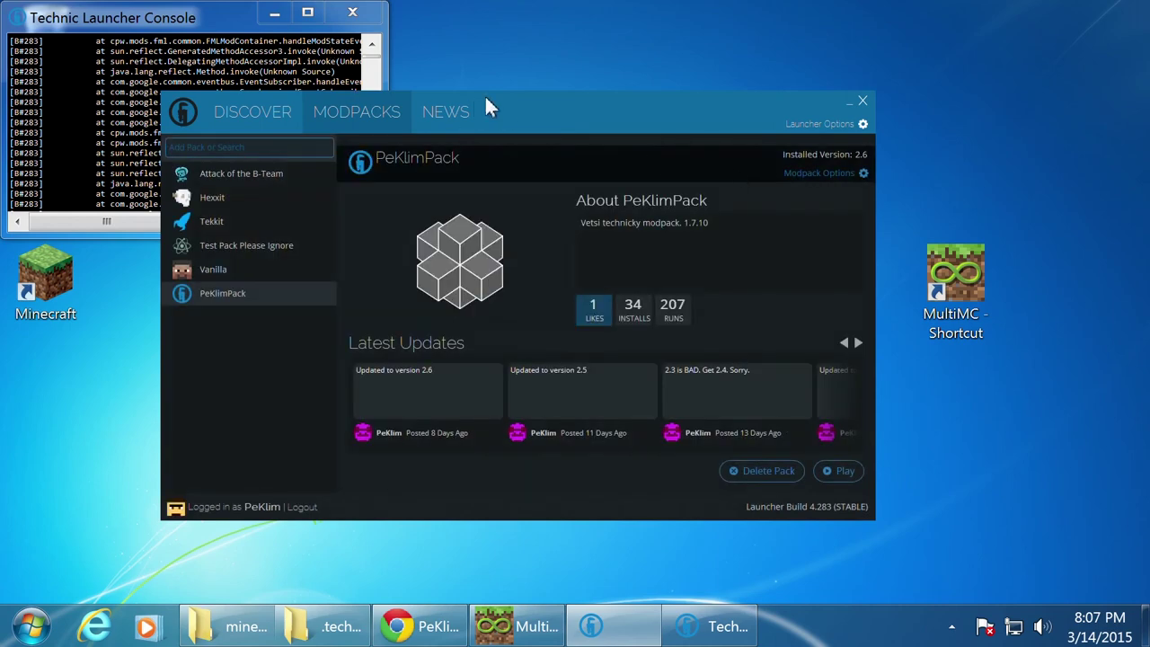
Step: Enlarge the Technic Launcher Console, show the end of its log, and move the launcher clear of the log text
drag(486, 105, 689, 131)
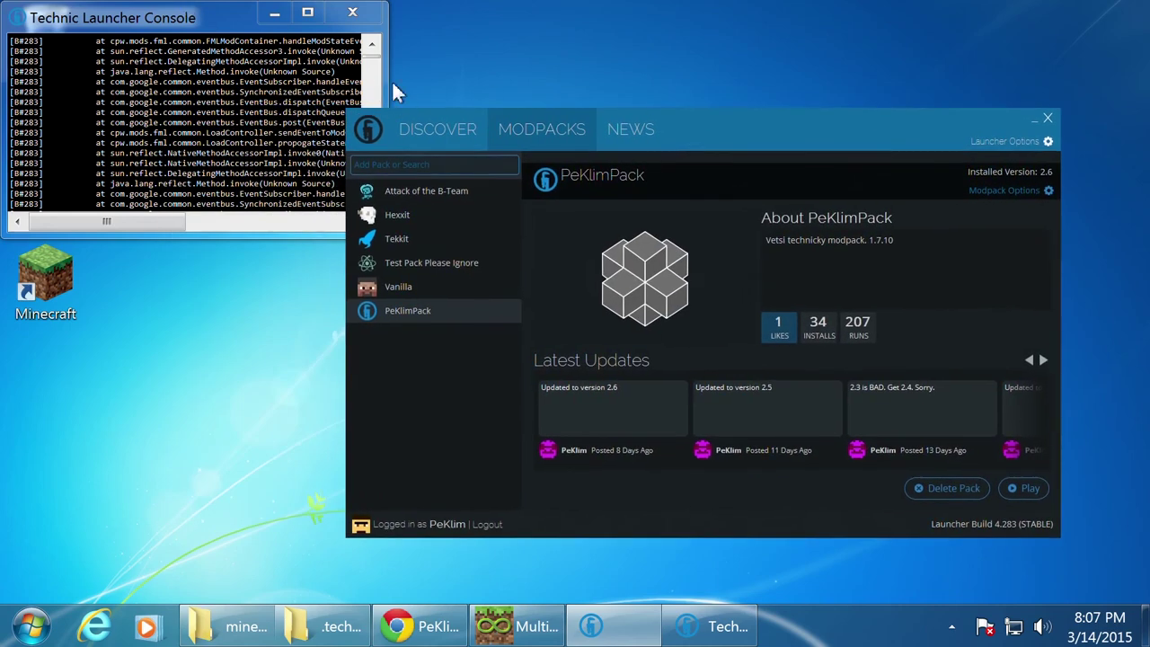
drag(386, 90, 1067, 89)
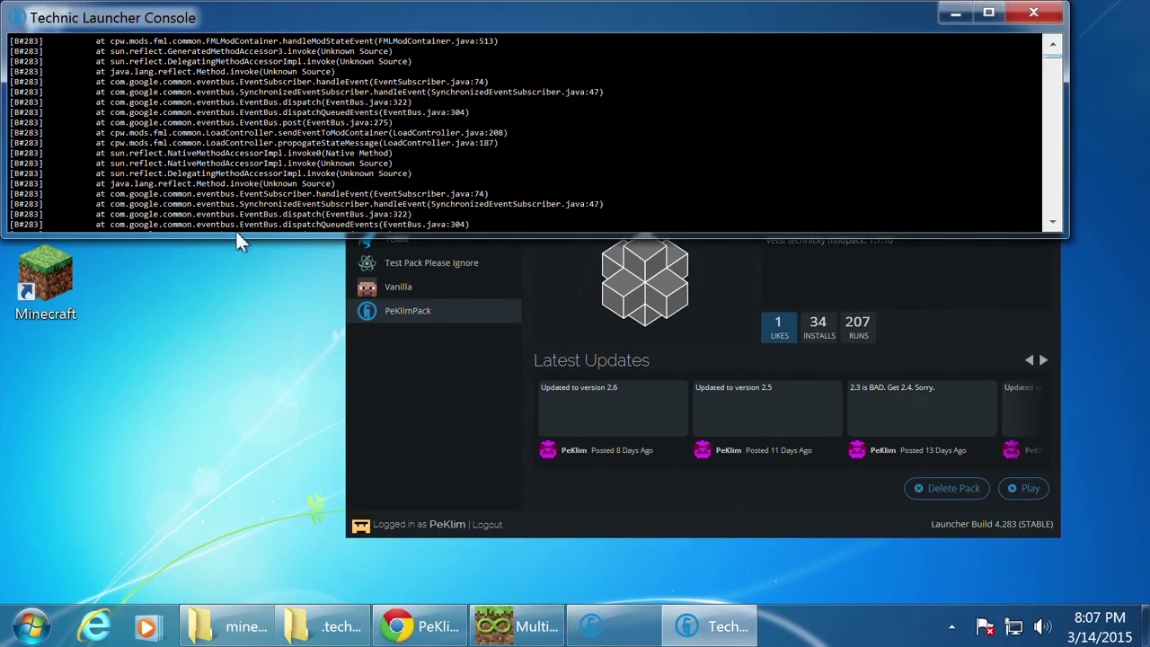
drag(237, 233, 196, 375)
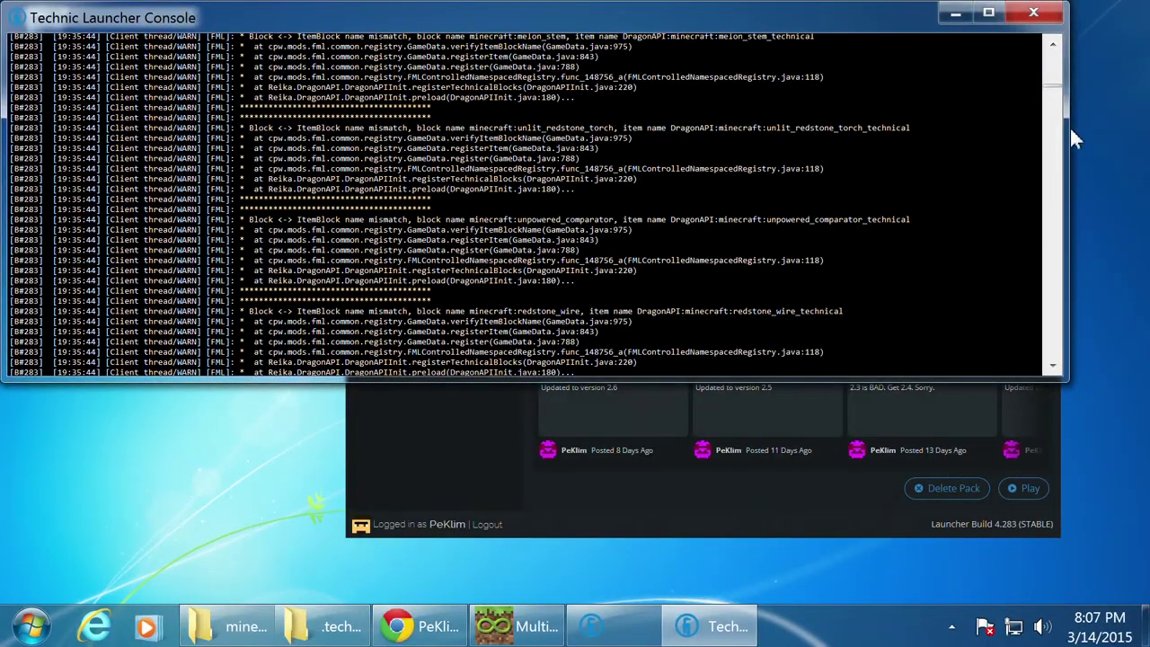
drag(1055, 85, 1052, 377)
click(685, 489)
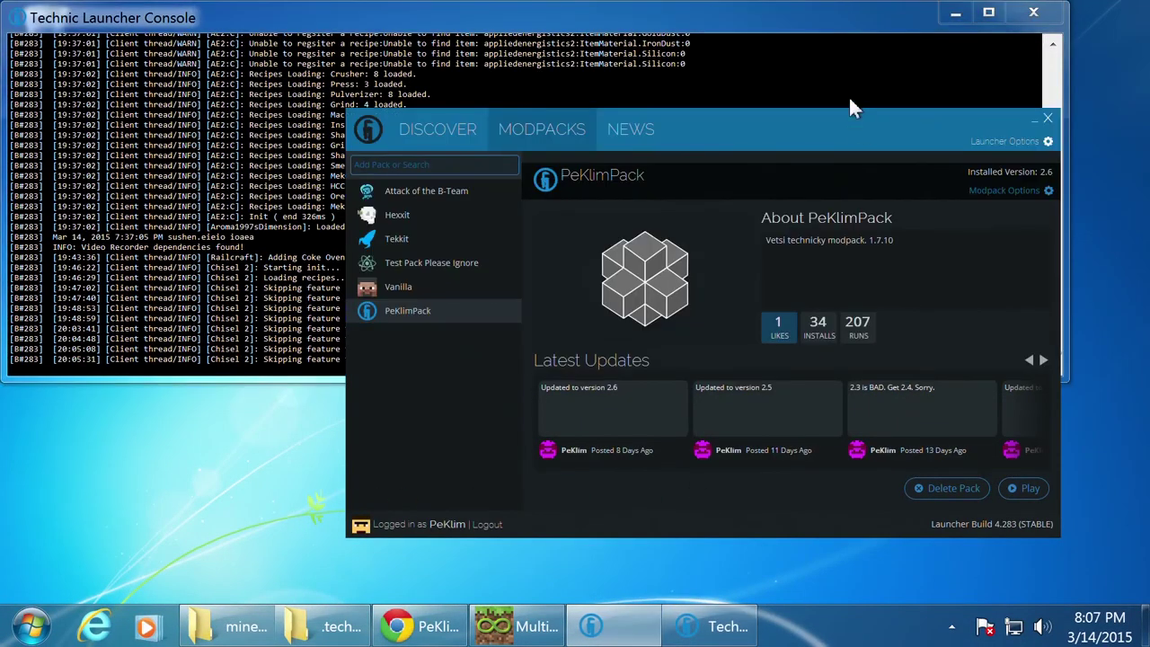
drag(832, 137, 911, 198)
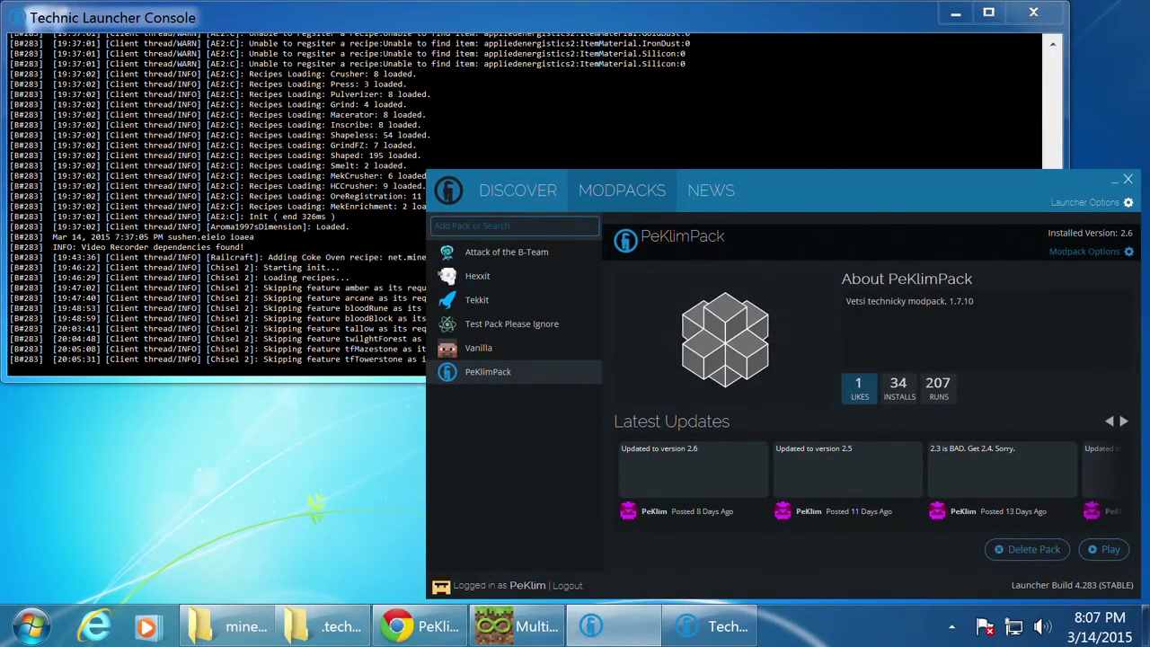
Step: Launch PeKlimPack, view the singleplayer world list and return to the main menu
click(1108, 549)
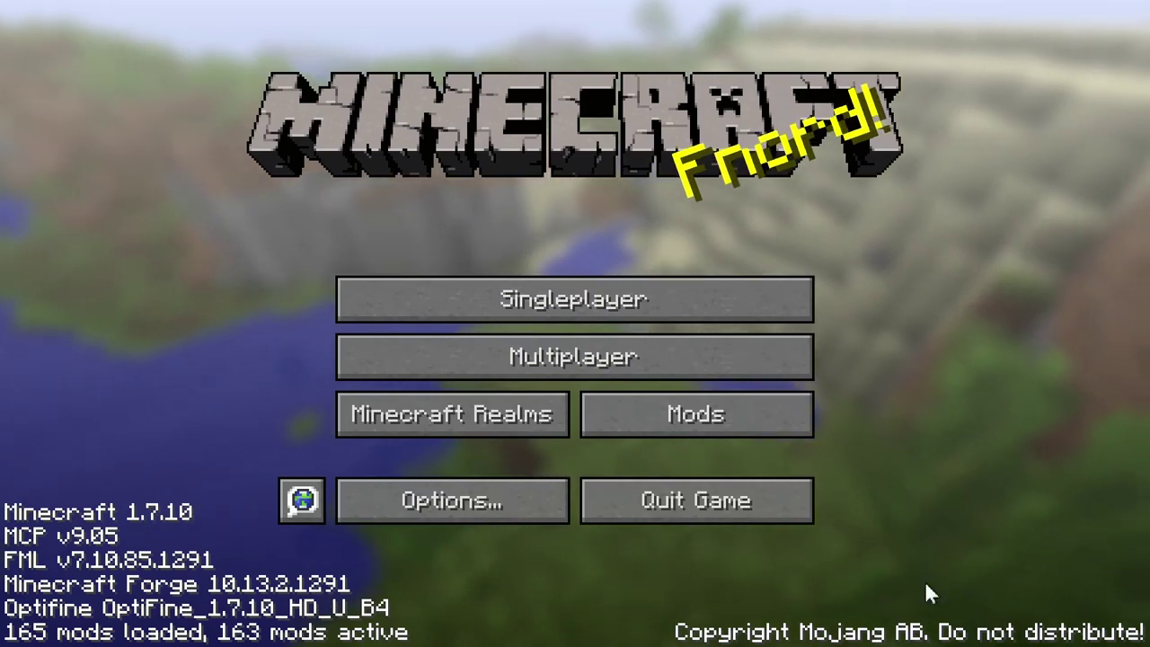
click(641, 310)
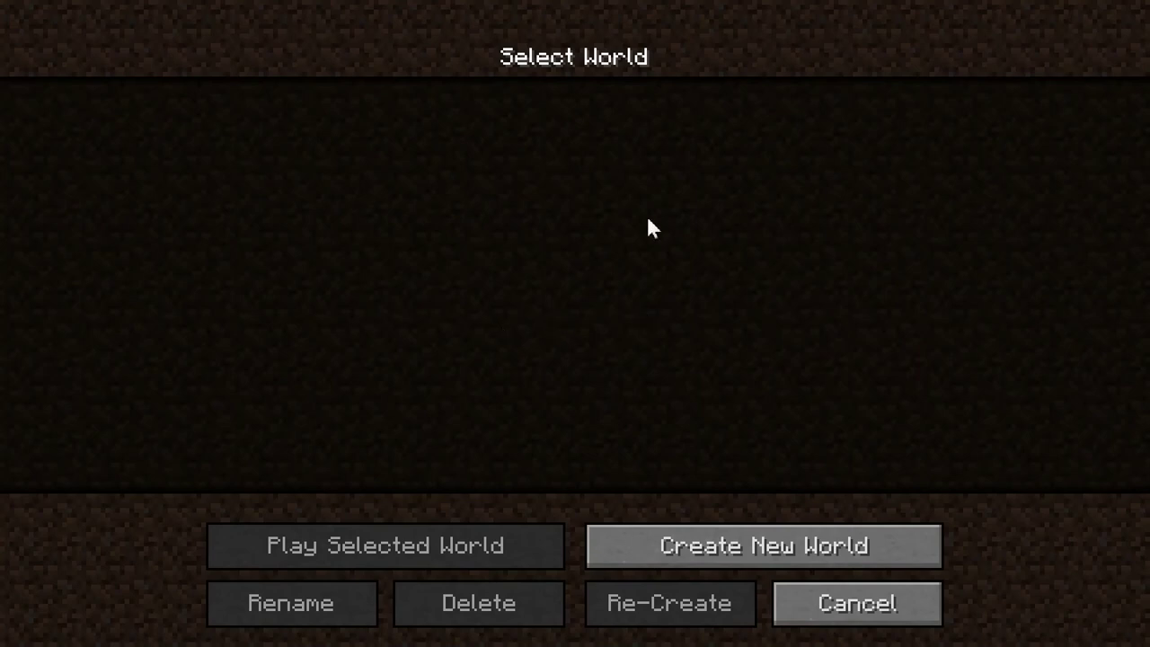
key(Escape)
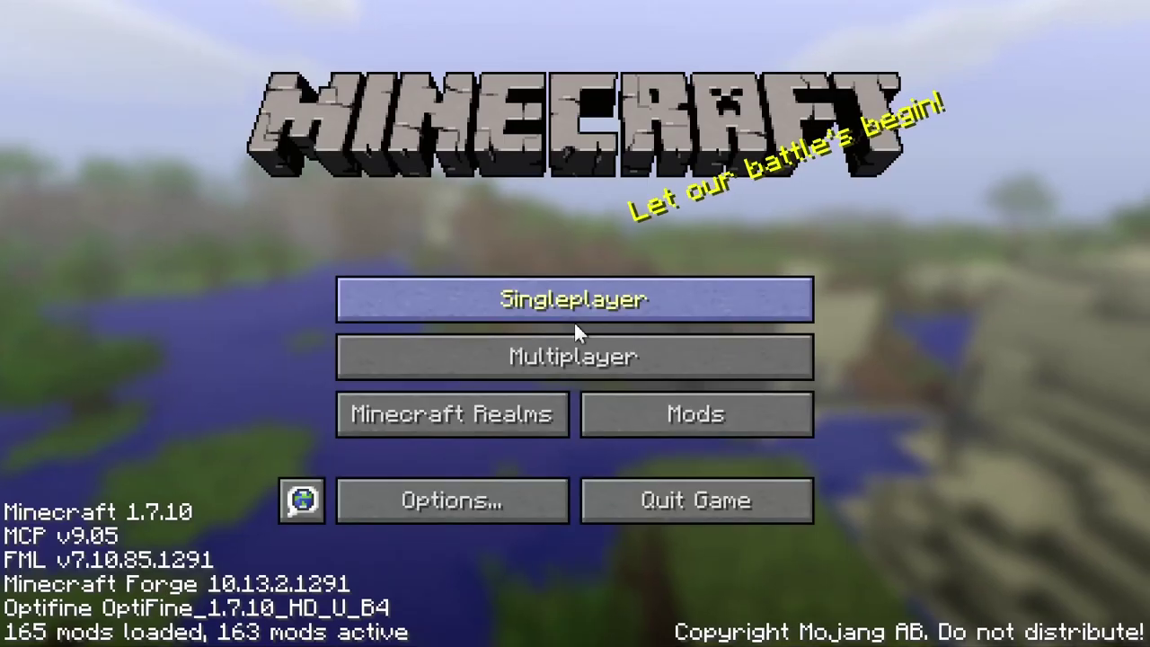
Step: Quit Minecraft and close the Technic Launcher
click(713, 504)
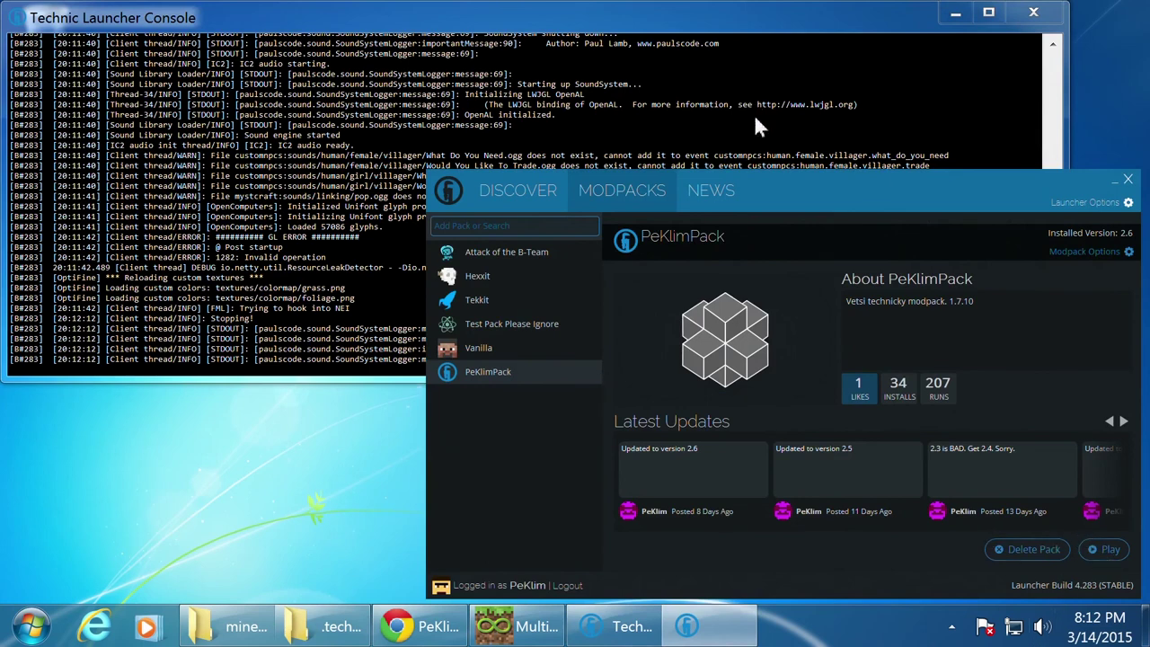
drag(805, 188, 614, 162)
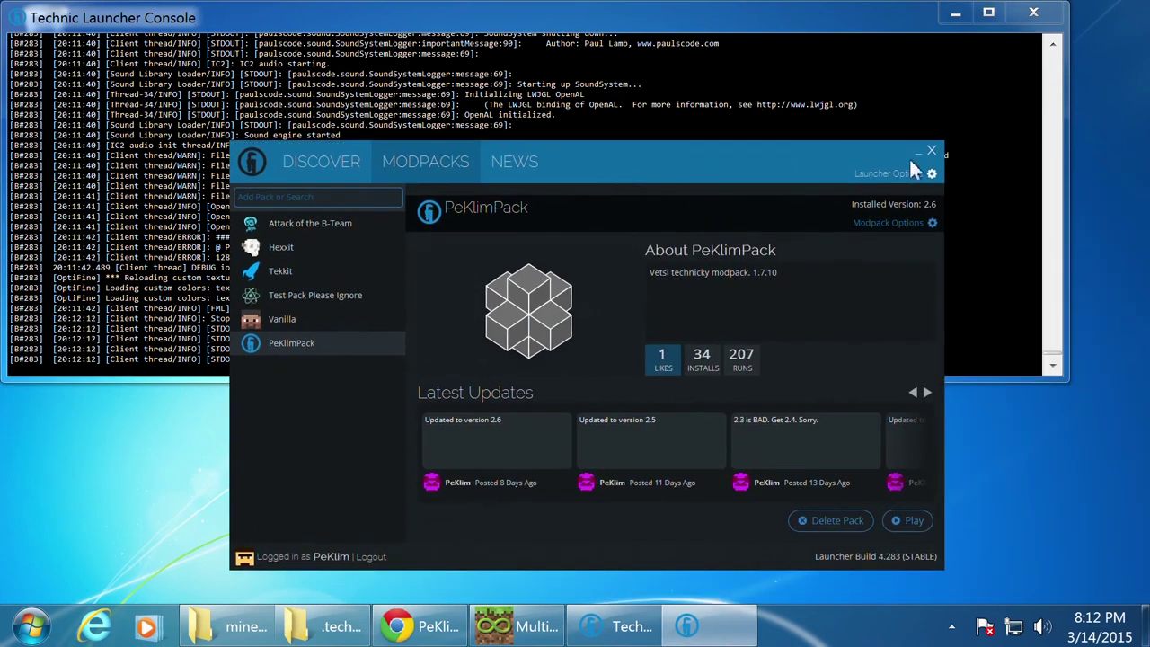
click(932, 150)
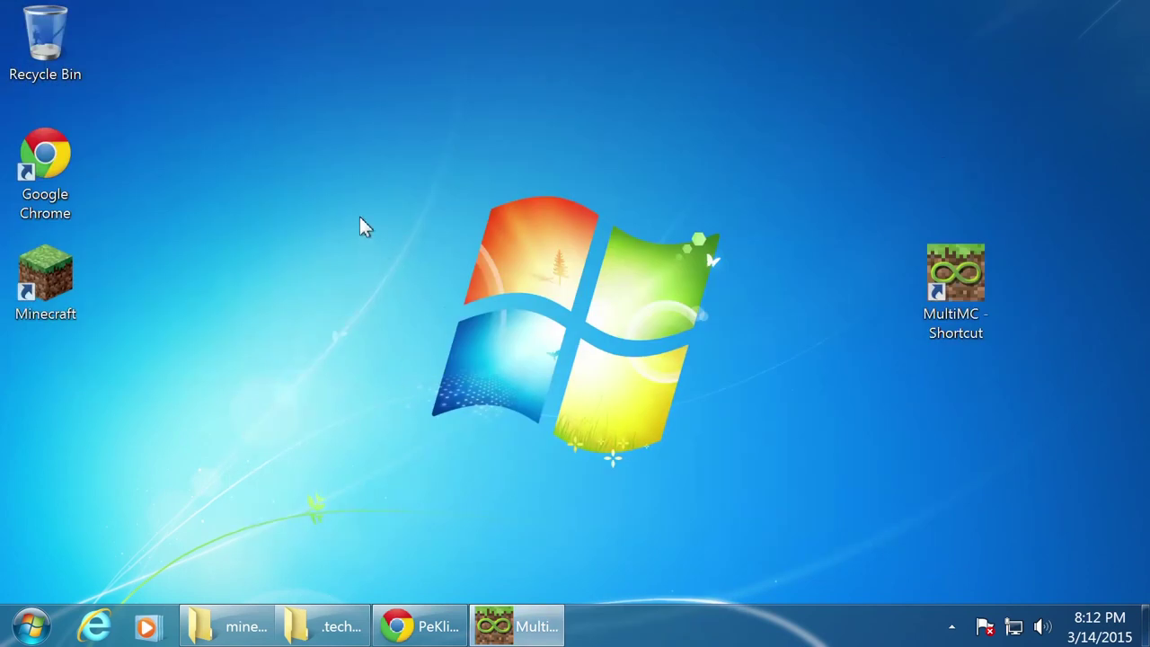
Step: Switch to the .technic folder in Windows Explorer and open modpacks\peklimpack to view the modpack's files
click(333, 626)
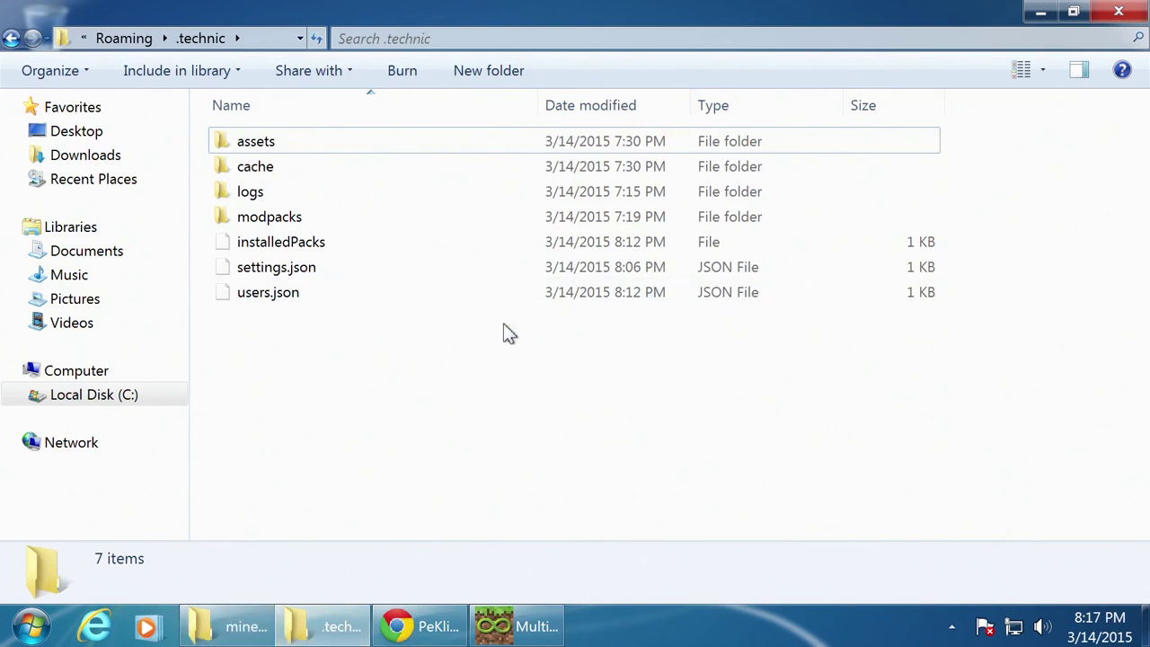
click(543, 626)
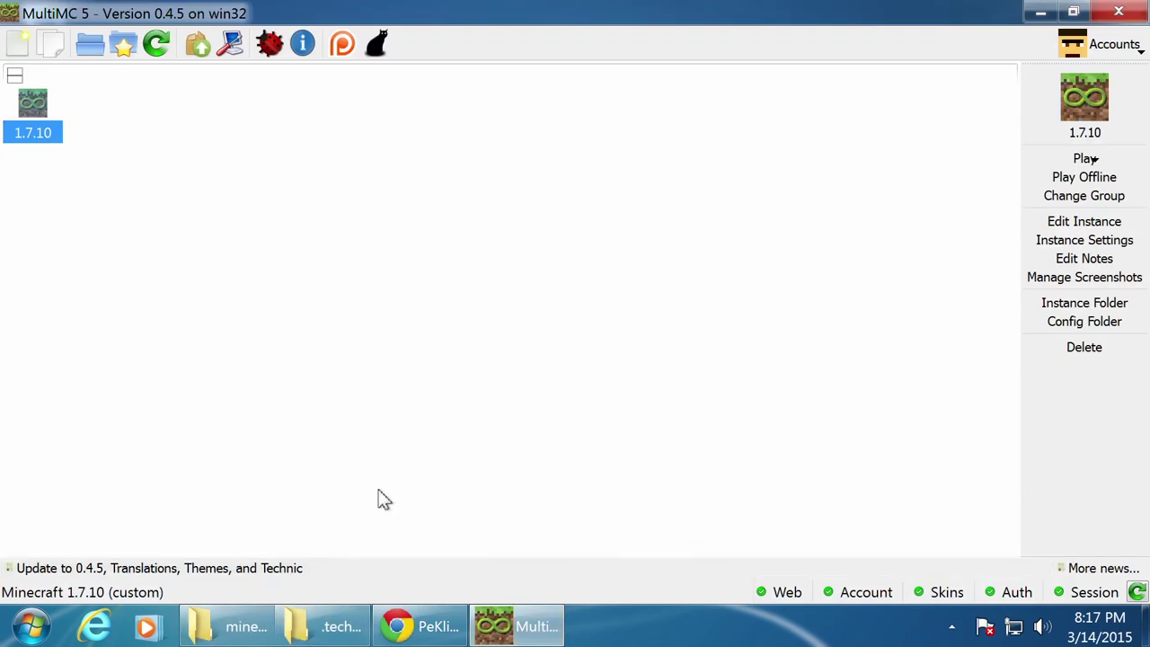
click(323, 626)
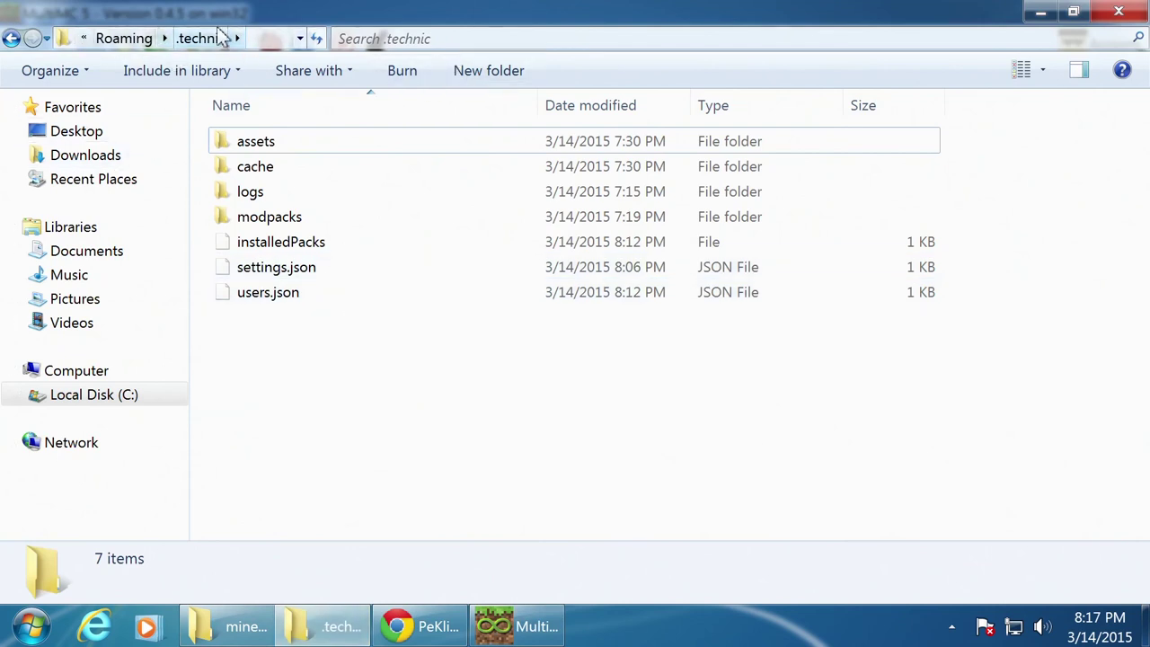
double_click(270, 217)
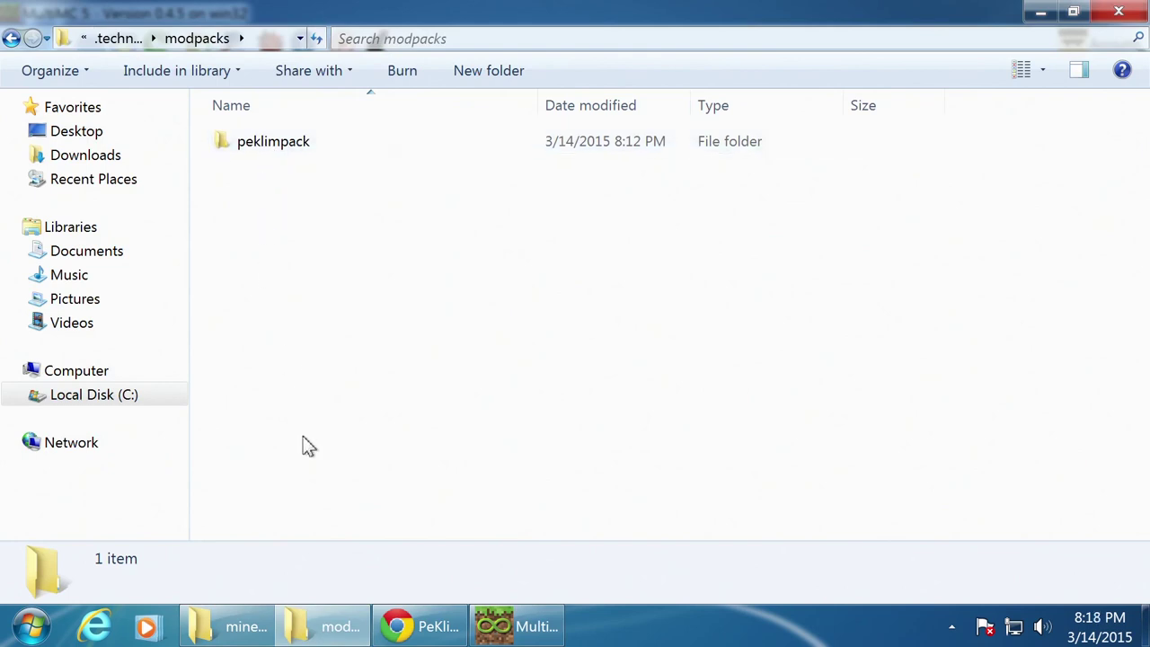
double_click(267, 144)
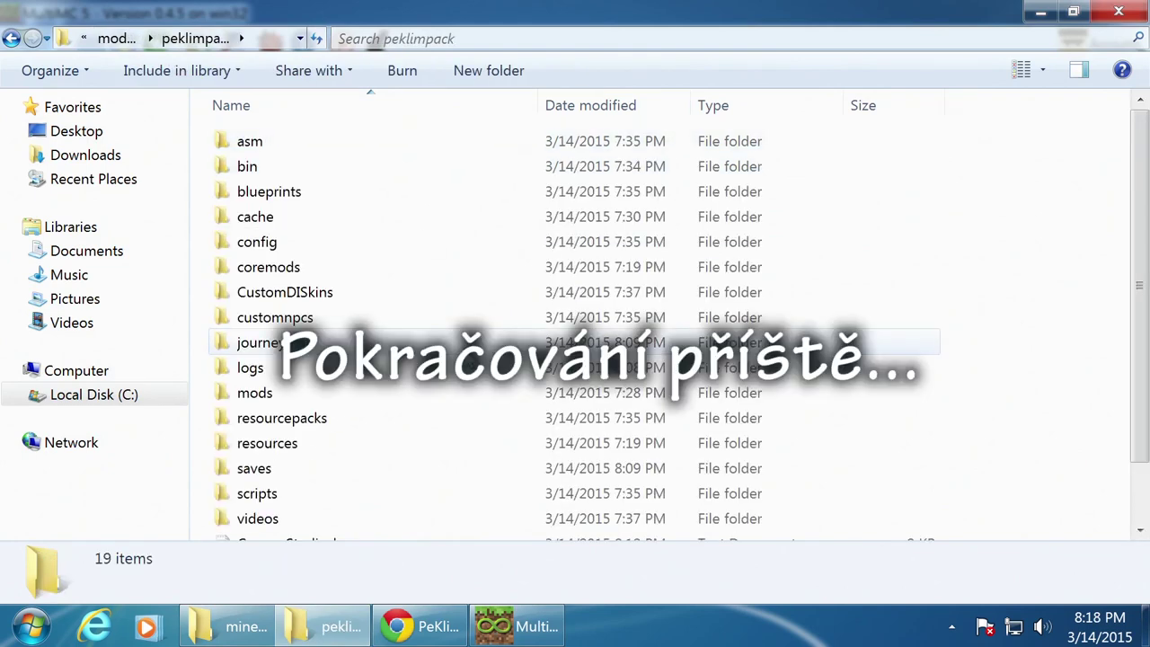